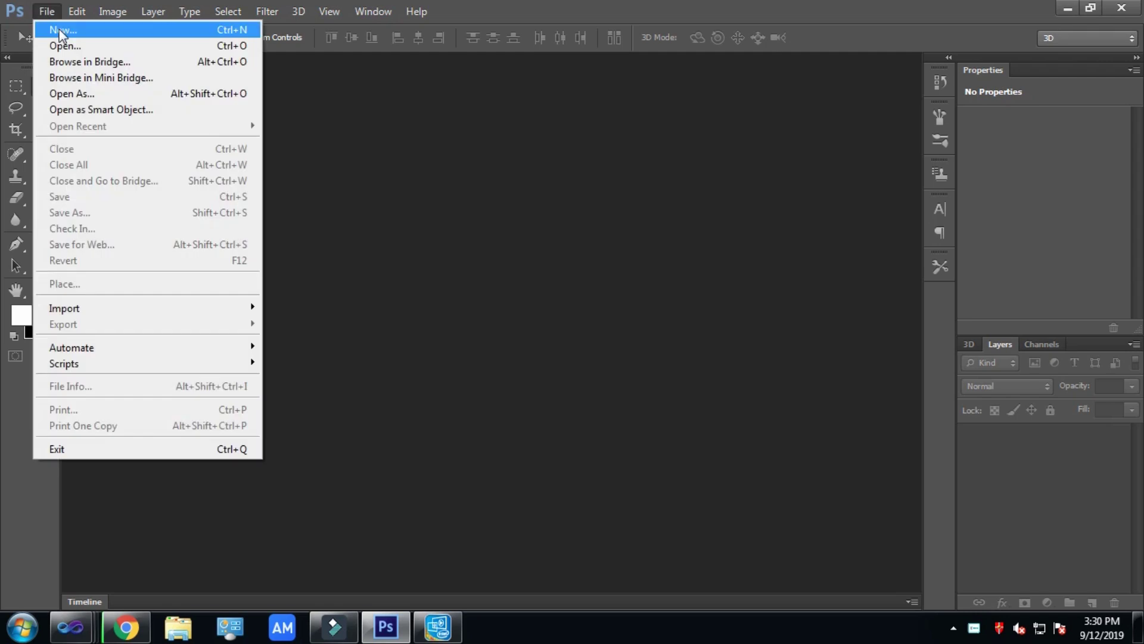
# Create a new white 1300 × 800 px document at 300 pixels/inch
pyautogui.click(59, 28)
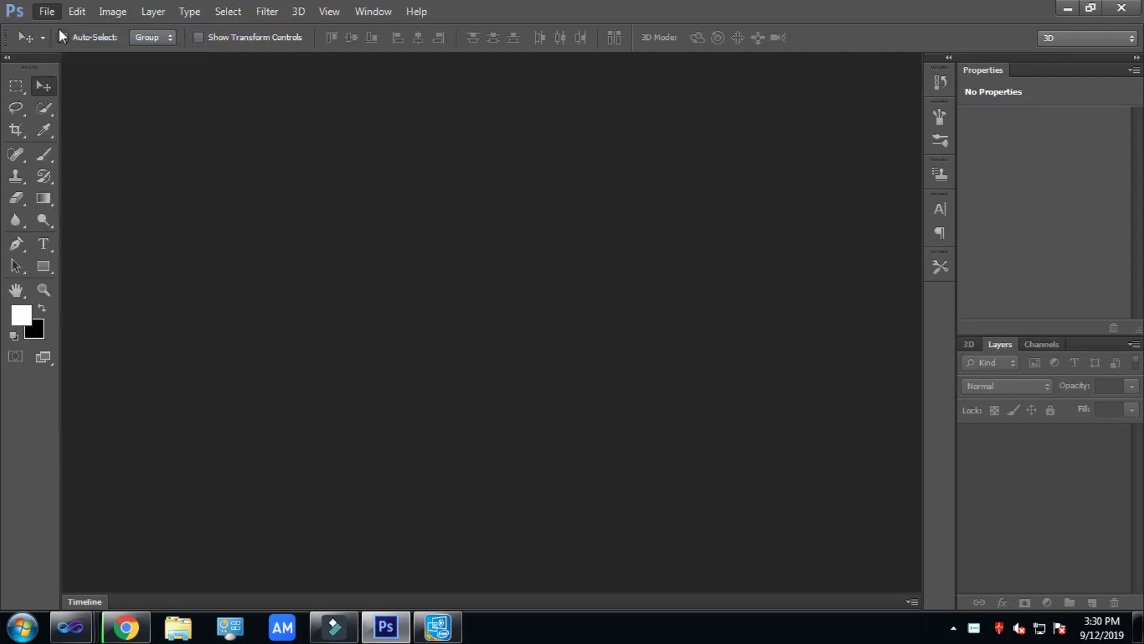
pyautogui.moveTo(525, 223); pyautogui.dragTo(453, 220)
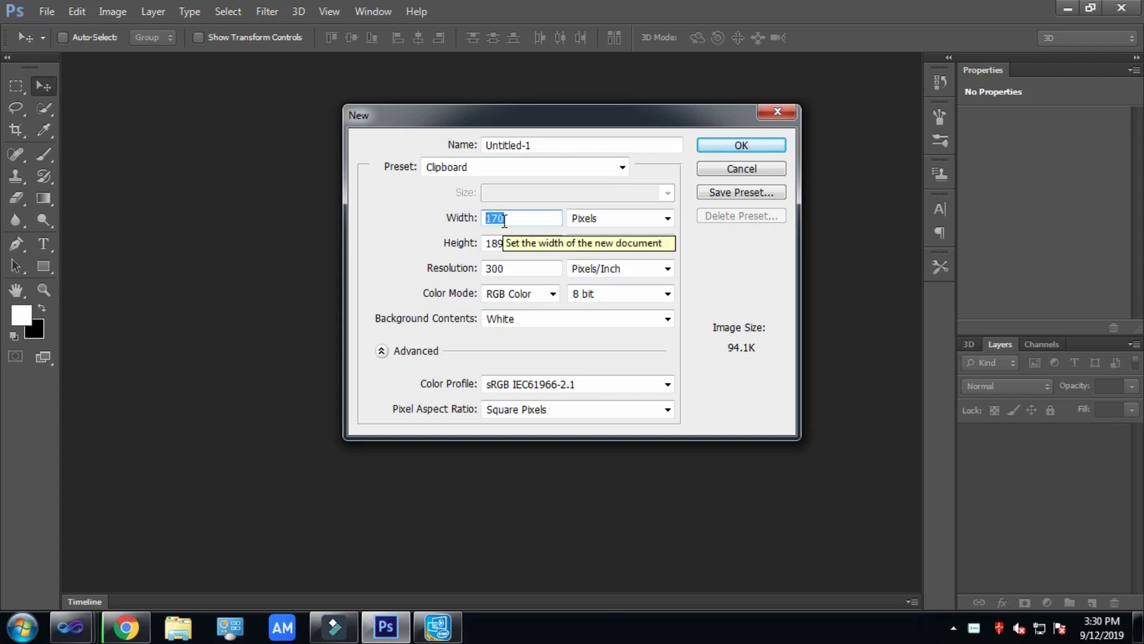
pyautogui.write('1300')
pyautogui.moveTo(545, 241); pyautogui.dragTo(490, 245)
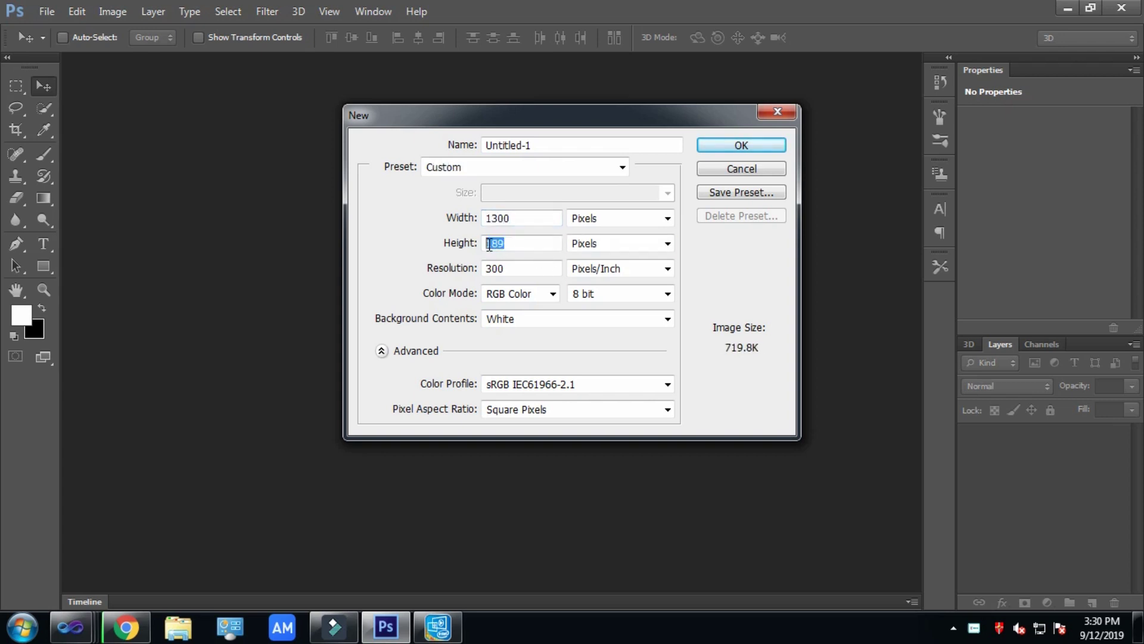
pyautogui.write('800')
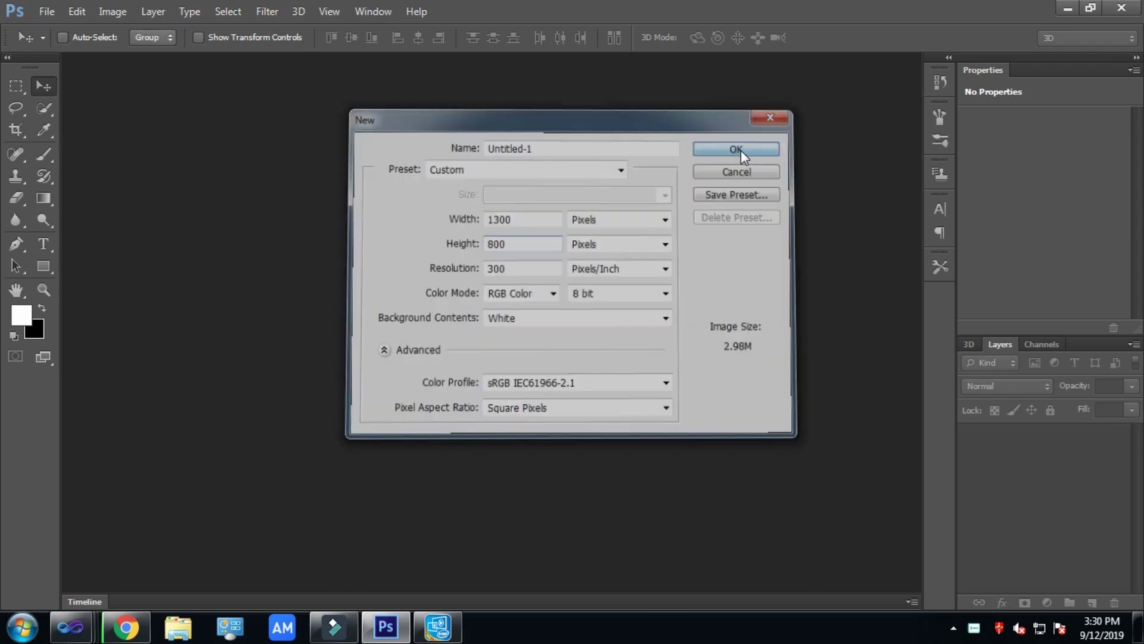
pyautogui.click(741, 150)
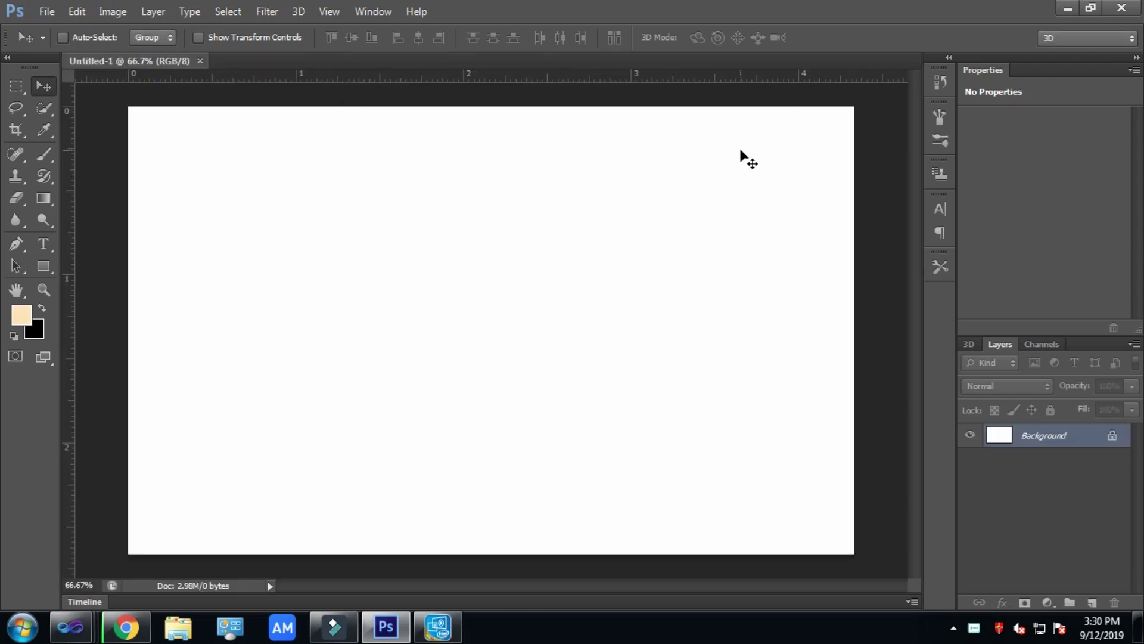
# Convert Background to Layer 0 and place 1.jpg from the logo folder
pyautogui.doubleClick(1051, 437)
pyautogui.click(723, 200)
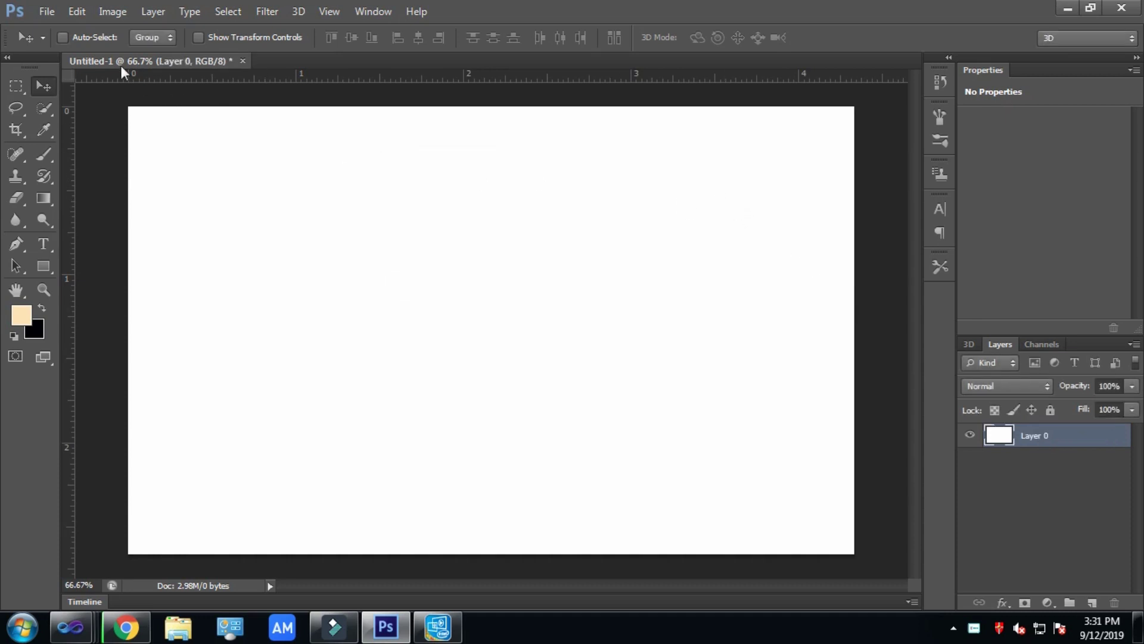
pyautogui.click(55, 13)
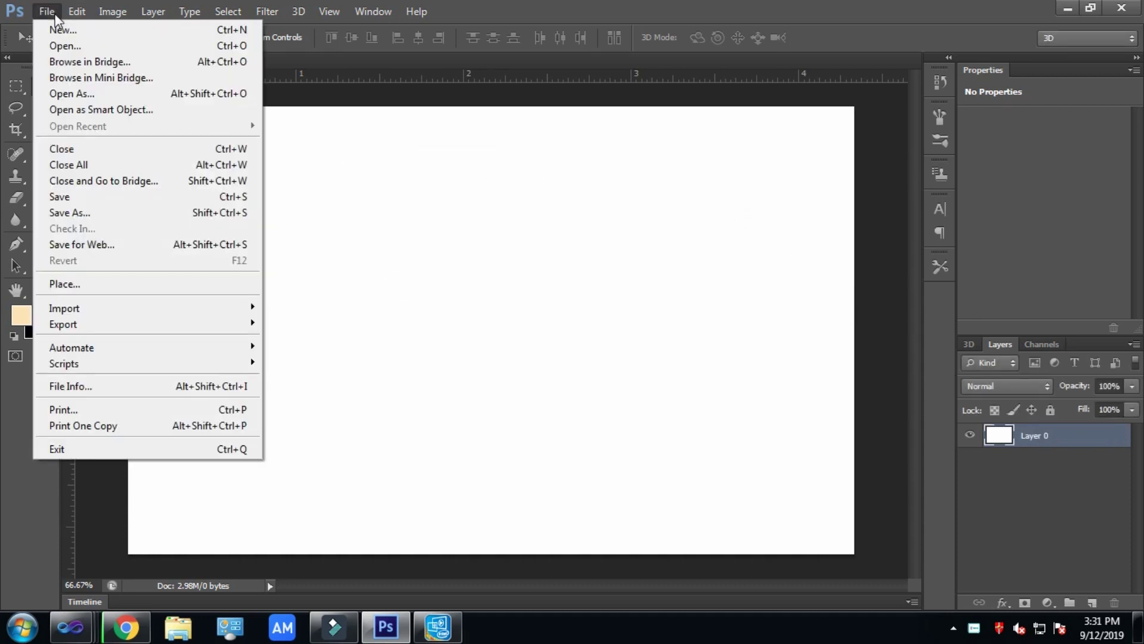
pyautogui.click(85, 284)
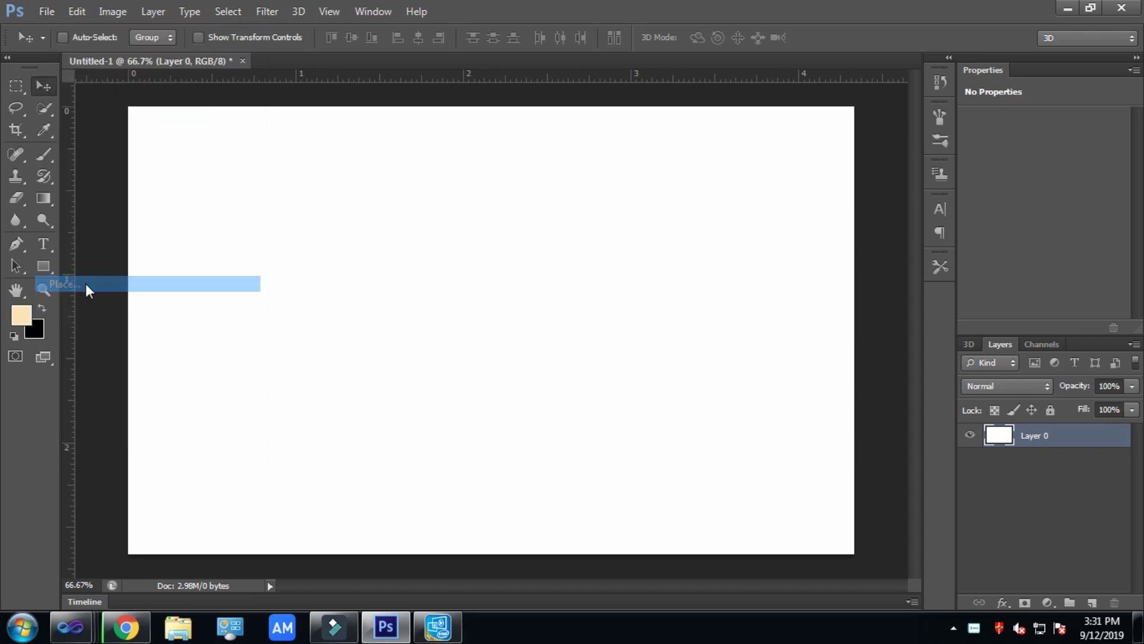
pyautogui.click(311, 243)
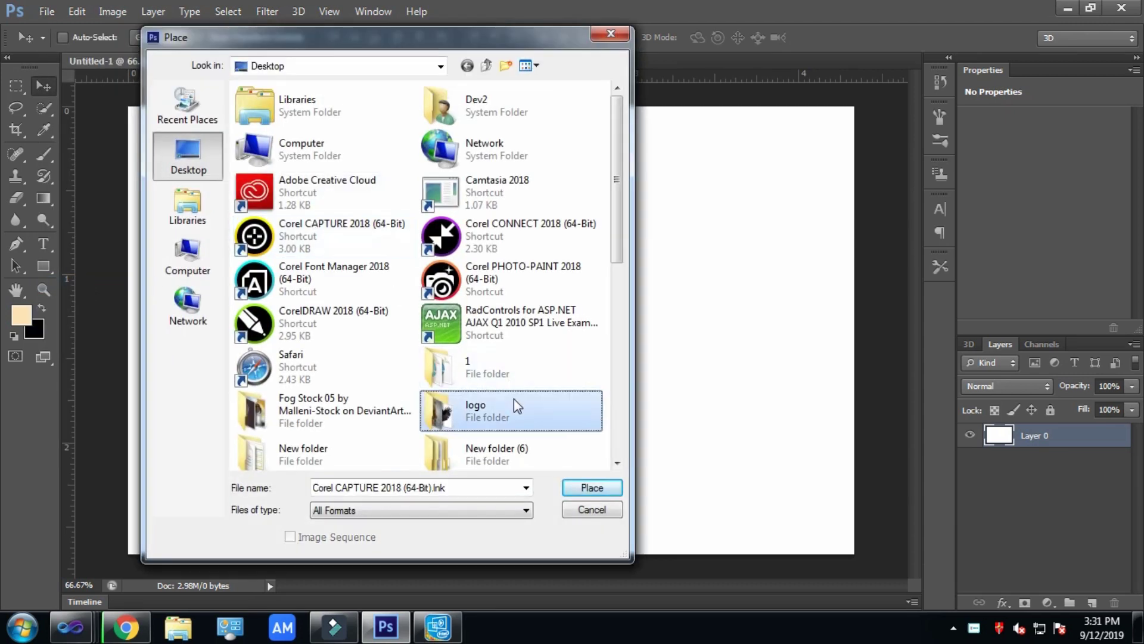
pyautogui.doubleClick(514, 398)
pyautogui.doubleClick(276, 140)
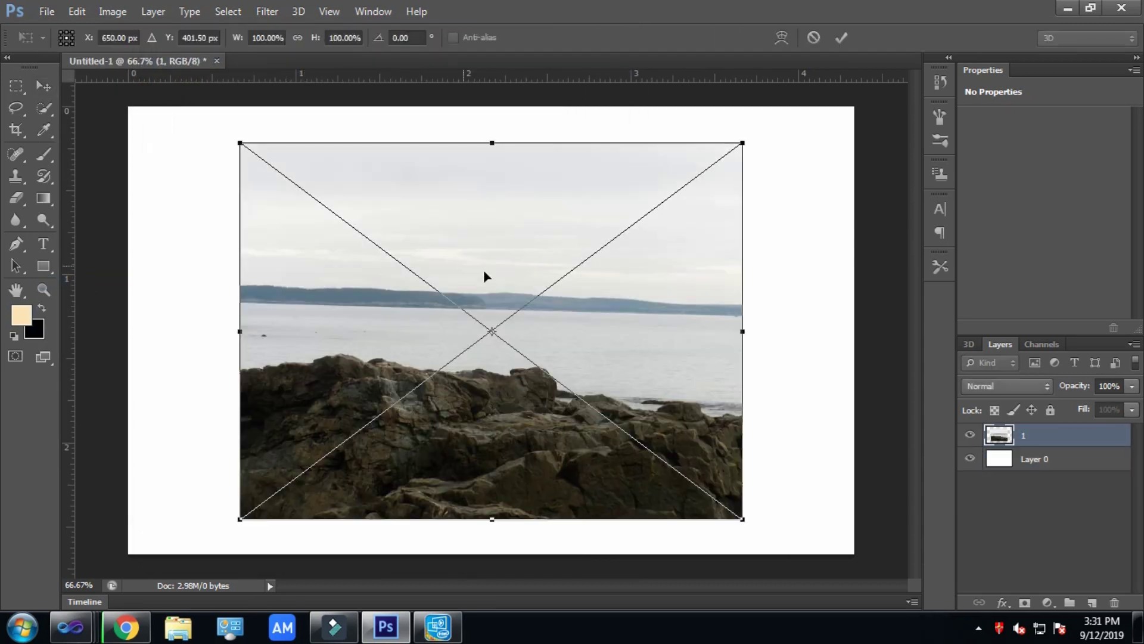
# Scale the seashore photo up to about 147% so it fills the canvas
pyautogui.moveTo(741, 144); pyautogui.dragTo(887, 97)
pyautogui.hotkey('ctrl', '0')
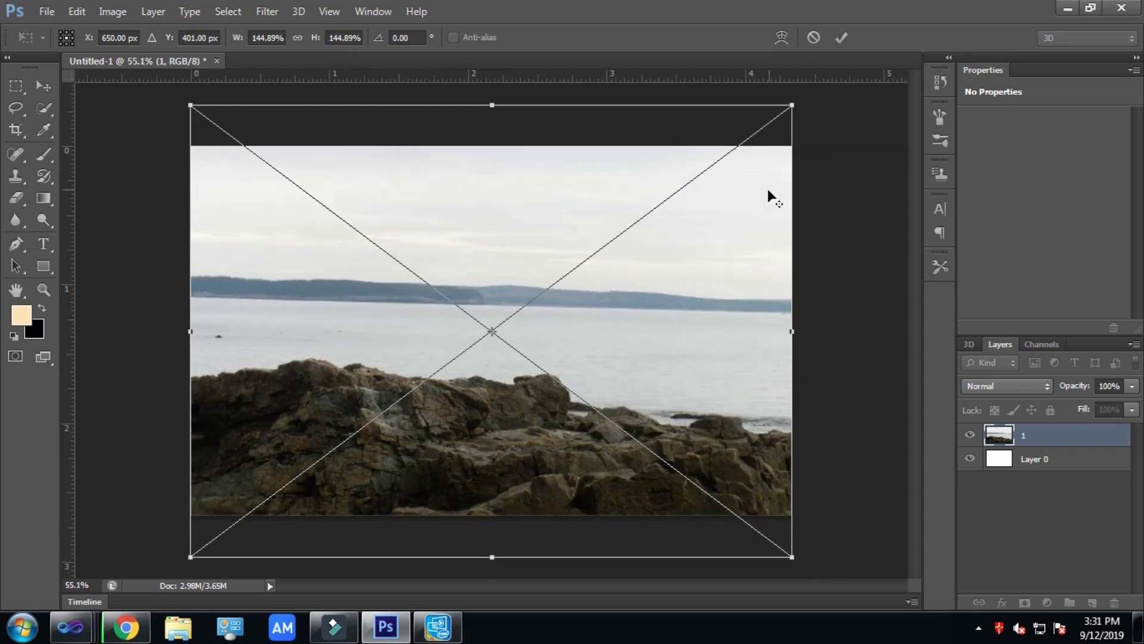
pyautogui.moveTo(792, 104); pyautogui.dragTo(797, 102)
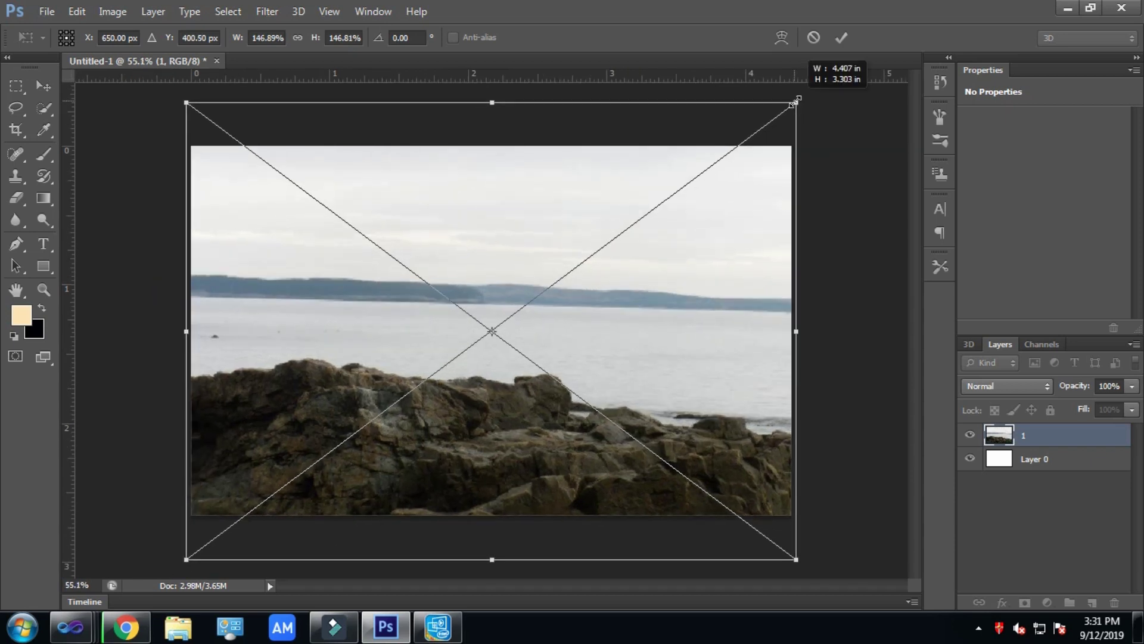
pyautogui.press('Return')
pyautogui.hotkey('ctrl', '-')
pyautogui.hotkey('ctrl', '0')
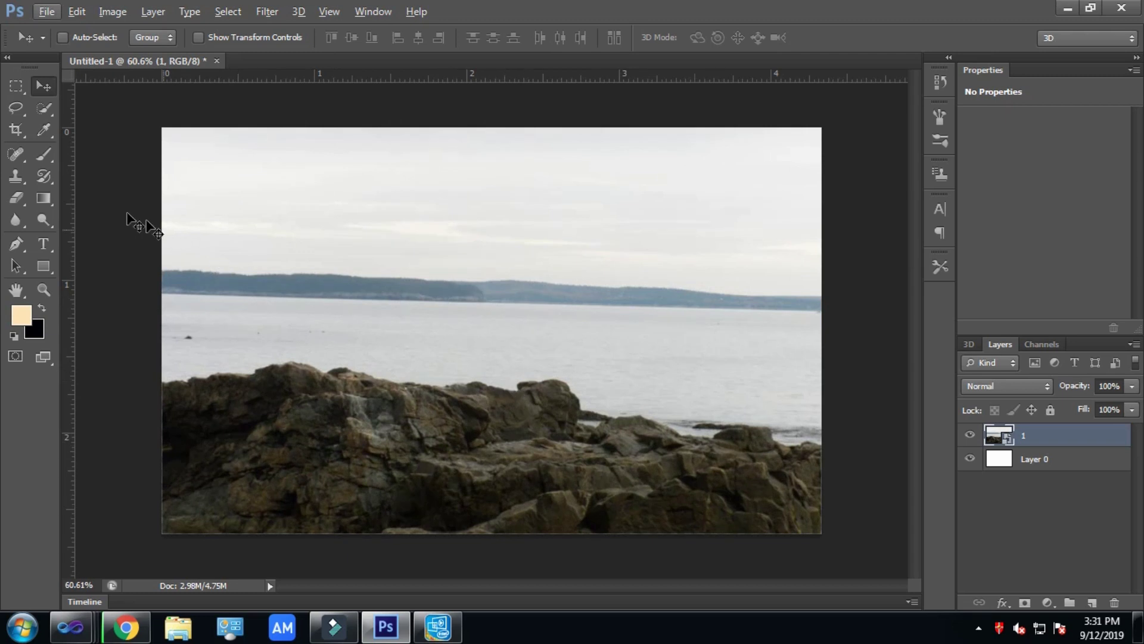
# Quick-select the foreground rocks and rasterize layer 1
pyautogui.click(45, 110)
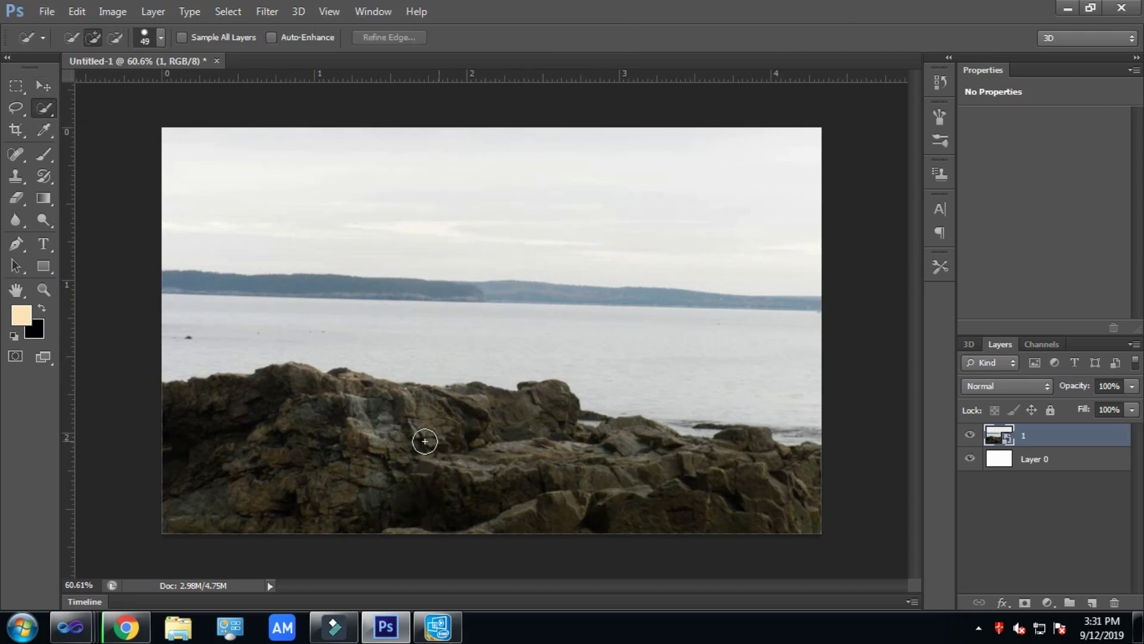
pyautogui.moveTo(375, 437)
pyautogui.mouseDown()
pyautogui.moveTo(214, 417)
pyautogui.moveTo(404, 443)
pyautogui.moveTo(494, 437)
pyautogui.moveTo(621, 477)
pyautogui.moveTo(733, 491)
pyautogui.mouseUp()
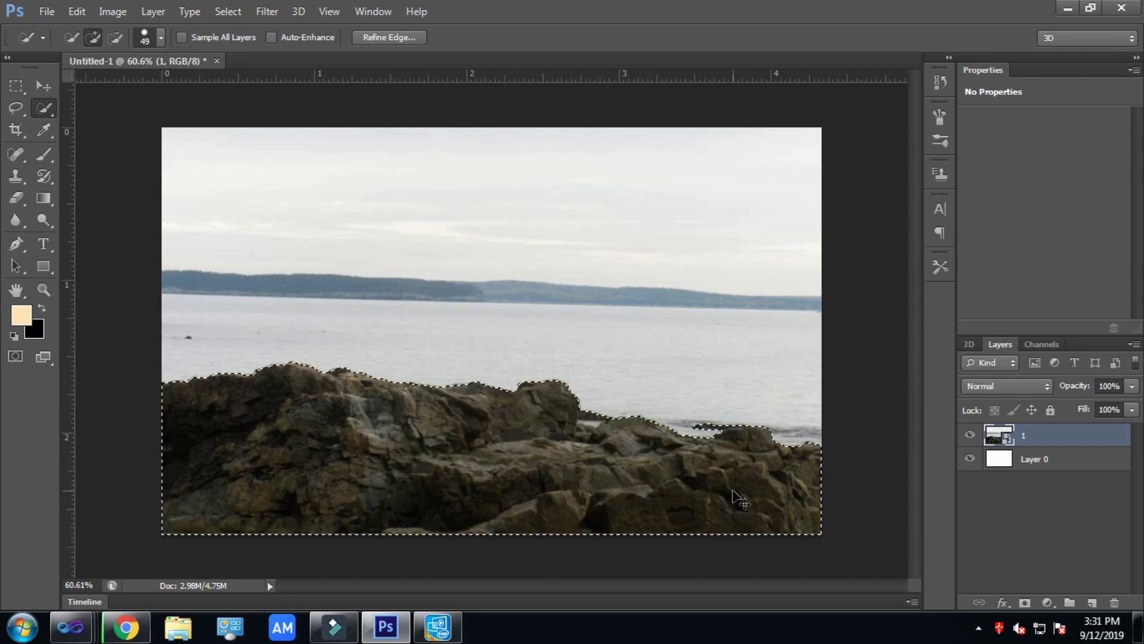
pyautogui.rightClick(1038, 435)
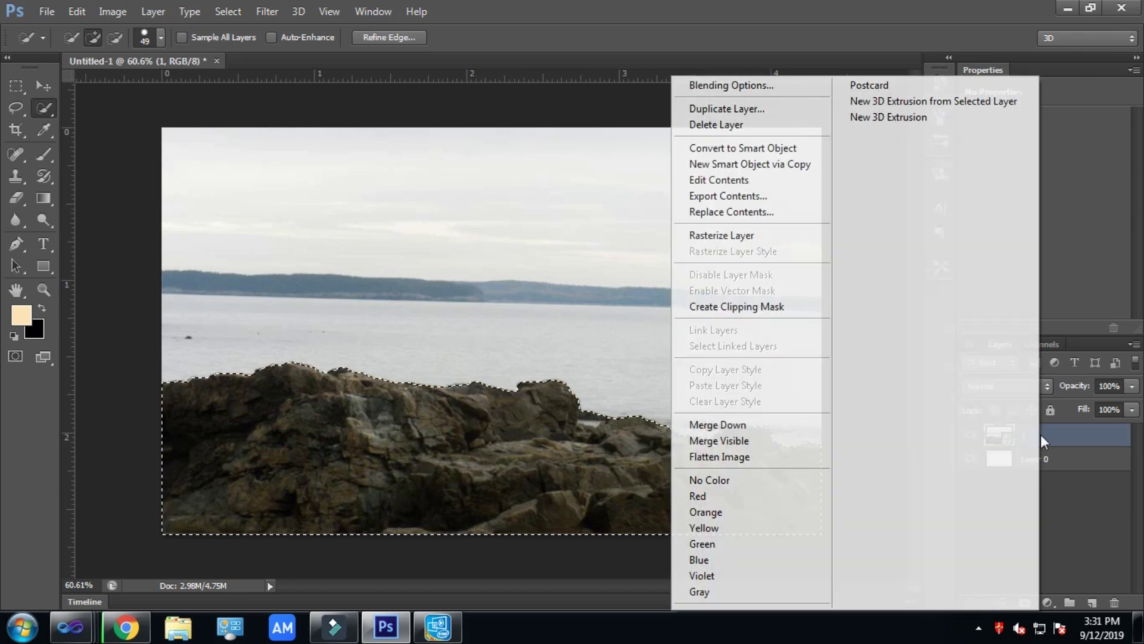
pyautogui.click(760, 238)
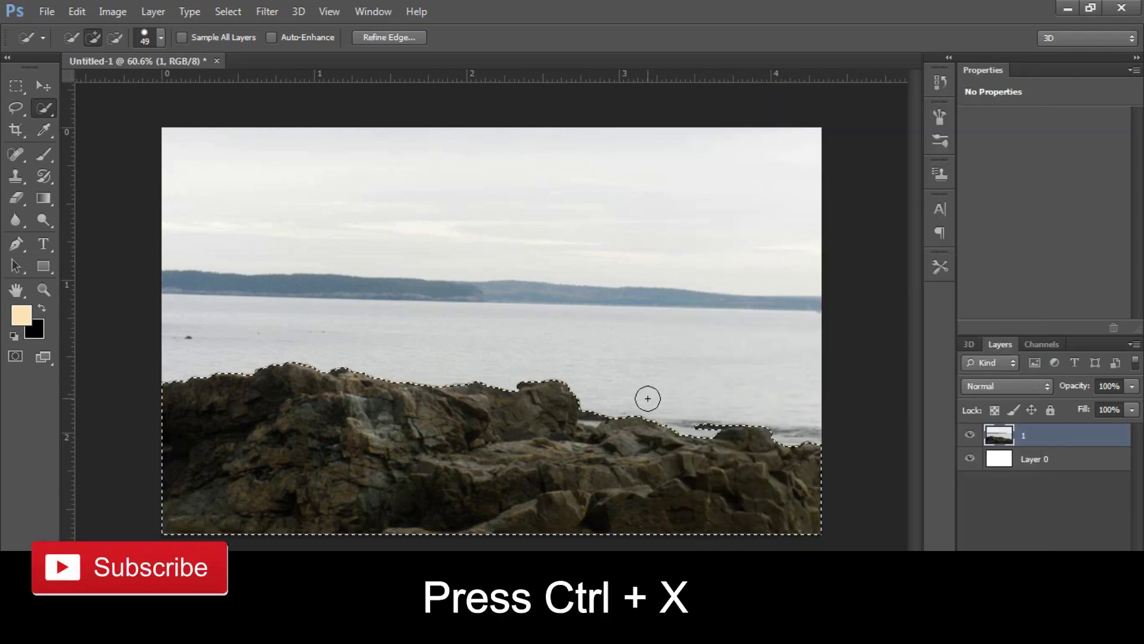
# Cut the rocks onto a new layer, hide the original, and move them to the canvas bottom
pyautogui.hotkey('ctrl', 'x')
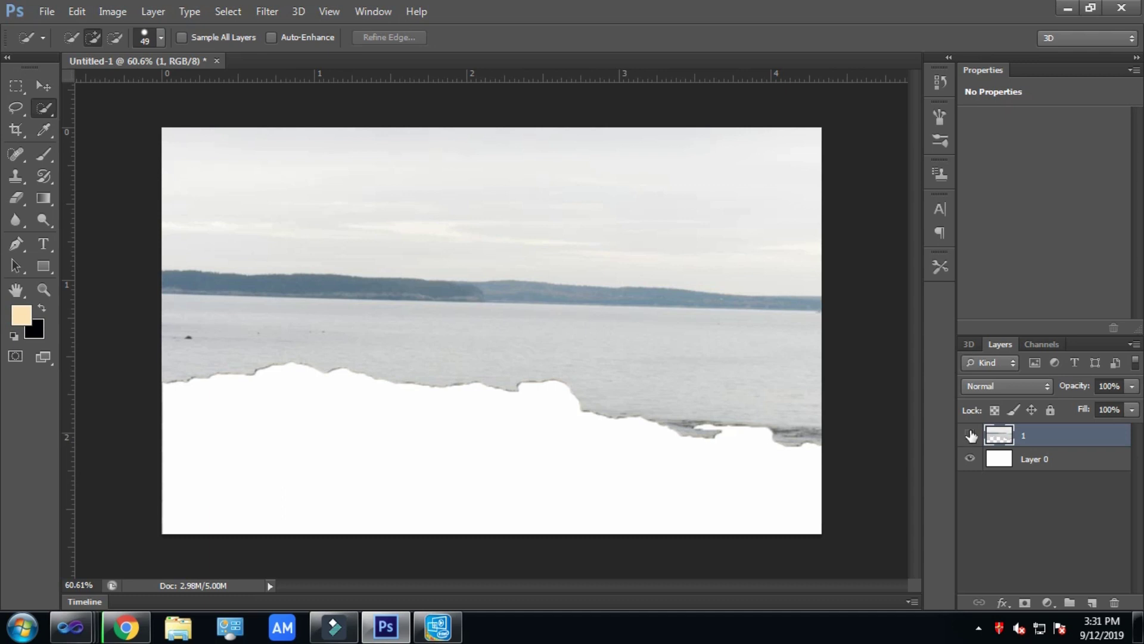
pyautogui.click(970, 435)
pyautogui.hotkey('ctrl', 'v')
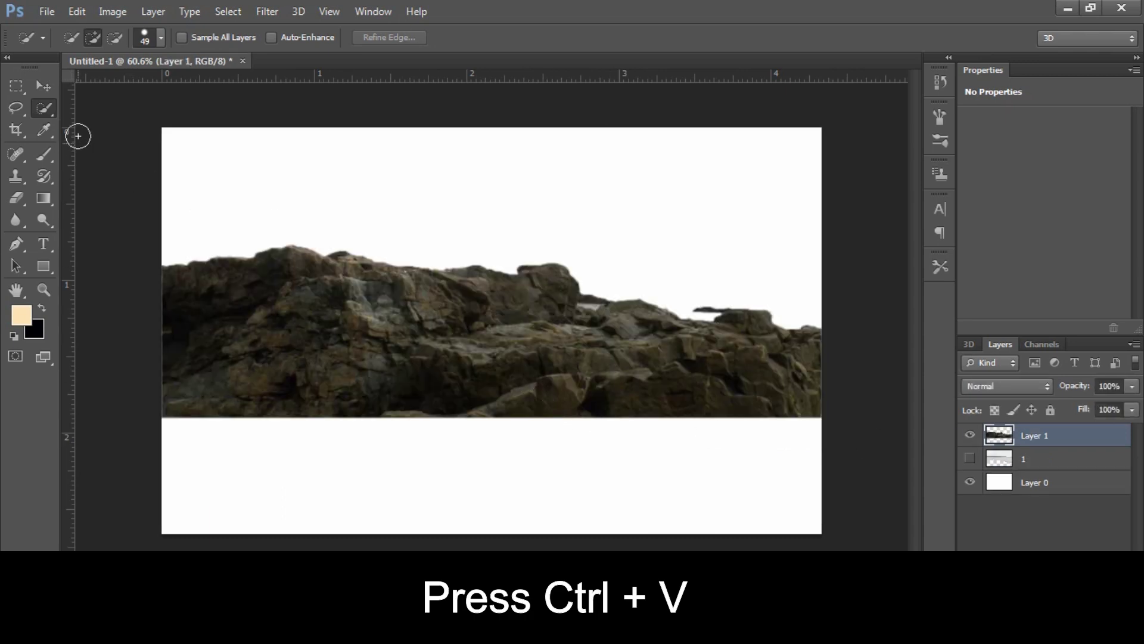
pyautogui.click(48, 87)
pyautogui.moveTo(459, 368); pyautogui.dragTo(457, 476)
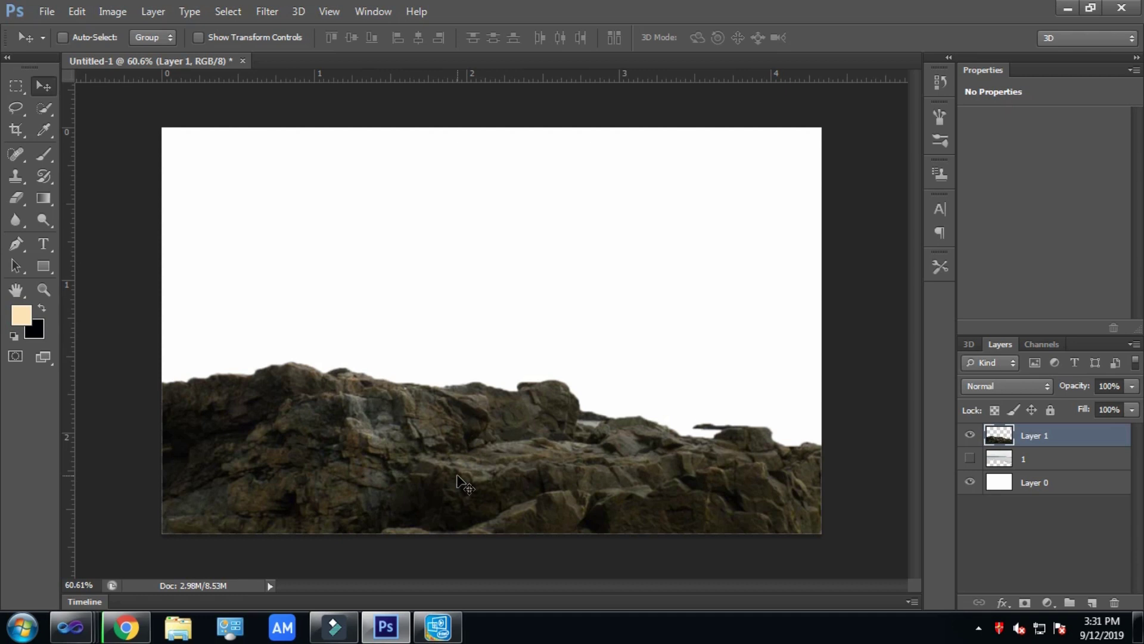
# Place 2.jpg scaled to 35% to cover the canvas, stacked beneath the rocks layer
pyautogui.click(47, 11)
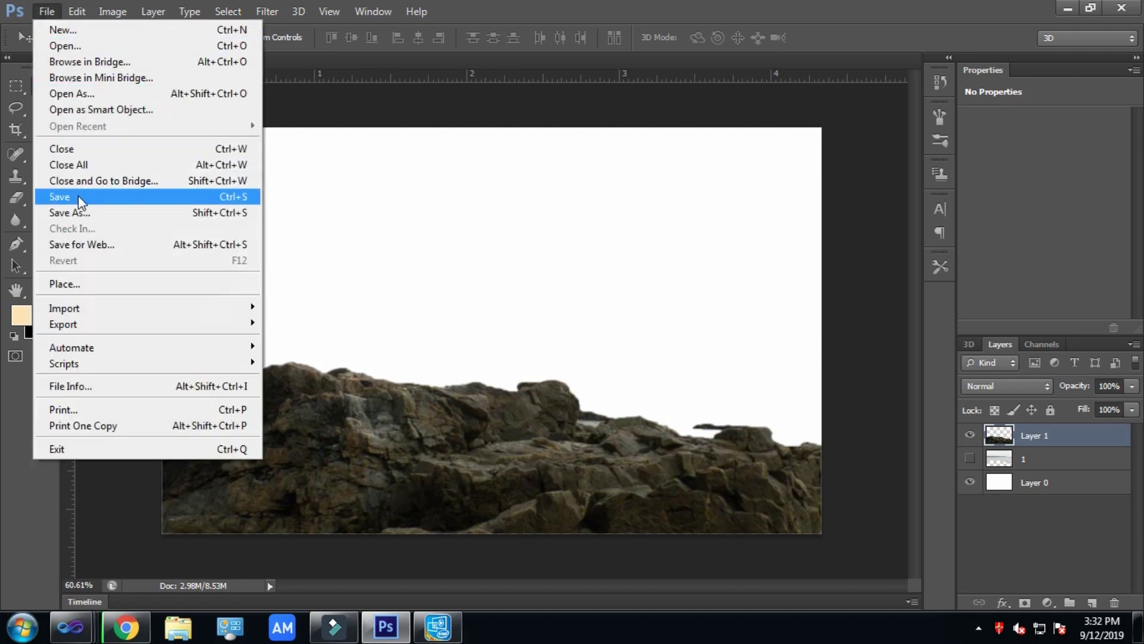
pyautogui.click(83, 284)
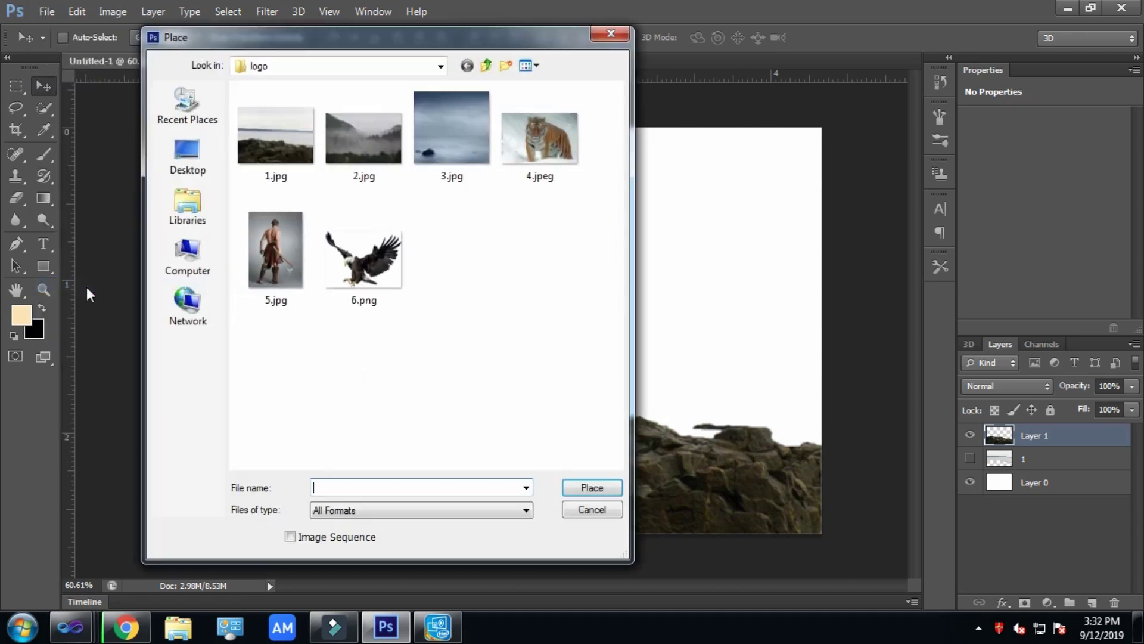
pyautogui.doubleClick(366, 161)
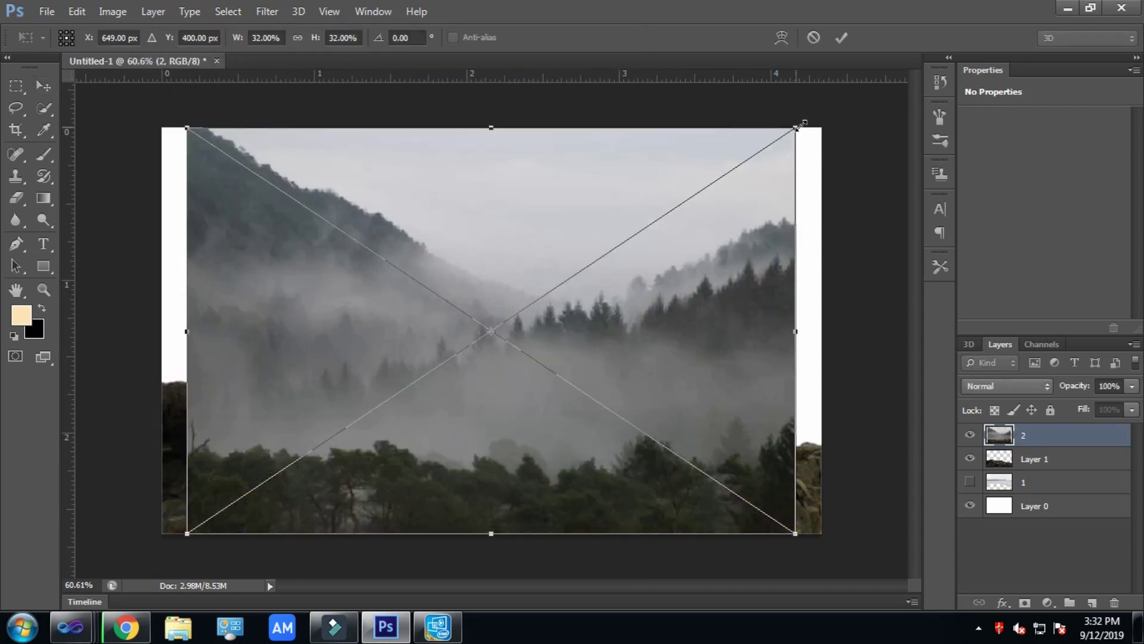
pyautogui.moveTo(799, 125); pyautogui.dragTo(824, 108)
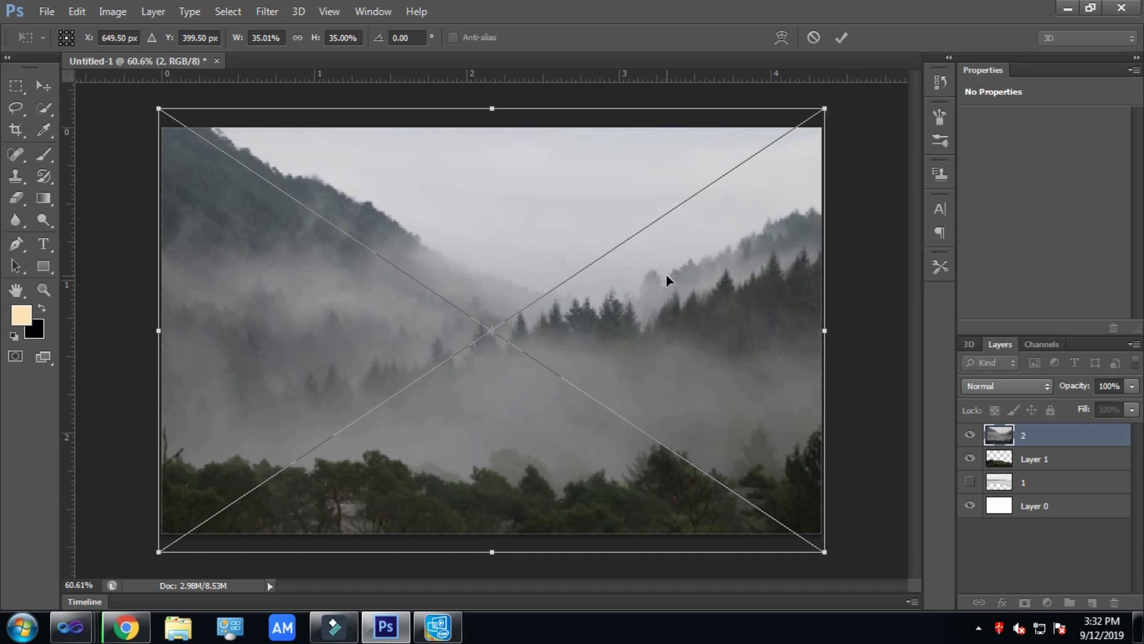
pyautogui.press('Return')
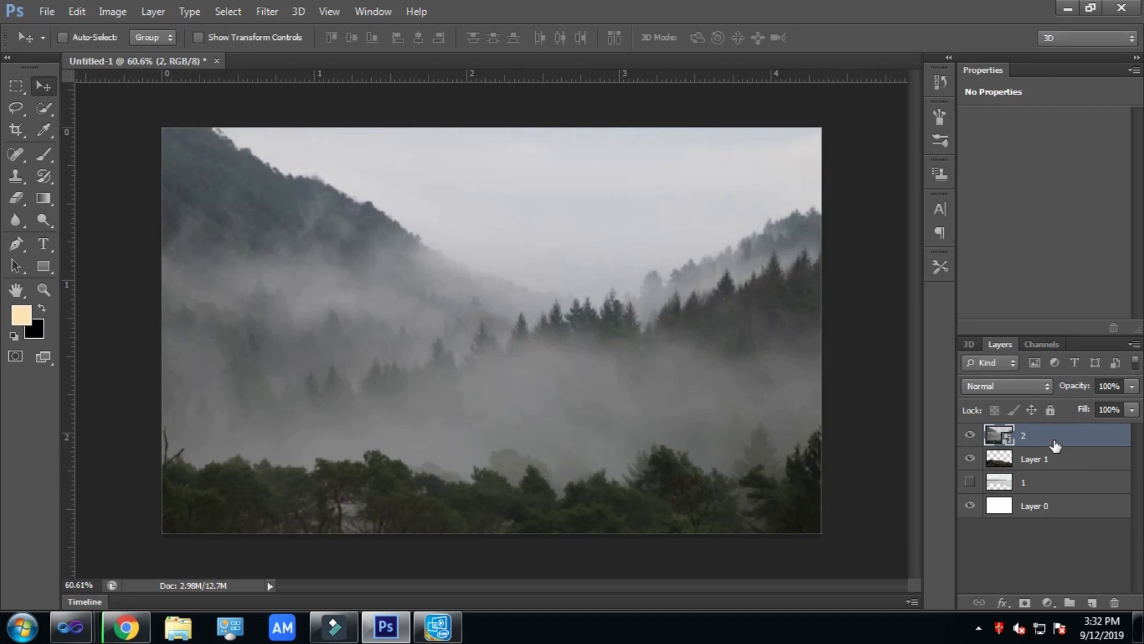
pyautogui.moveTo(1056, 446); pyautogui.dragTo(1055, 467)
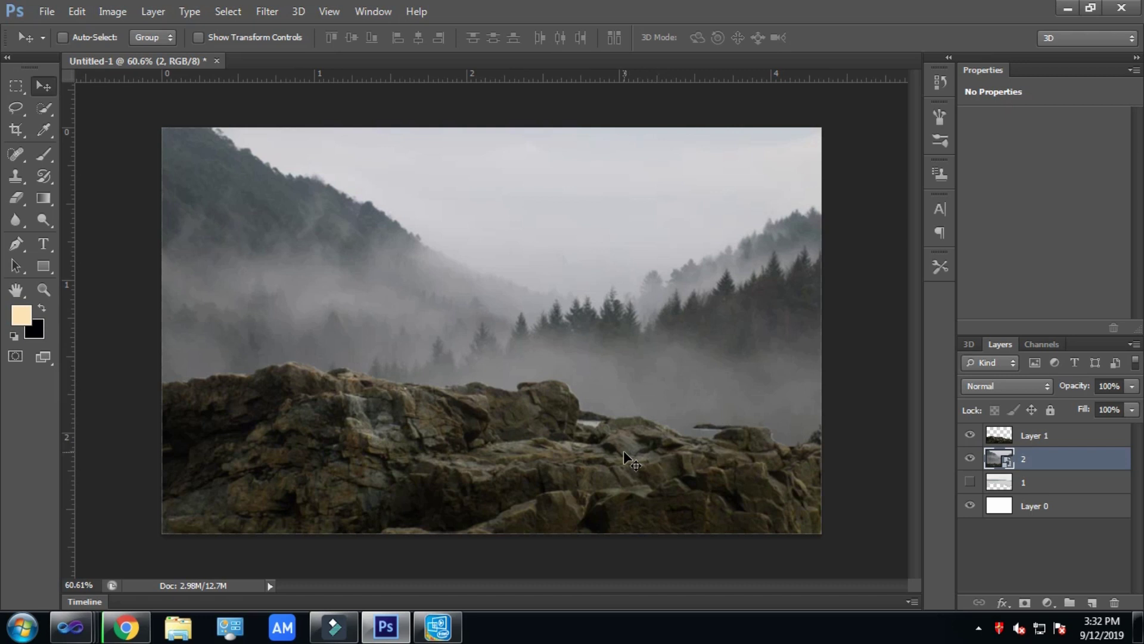
# Add a new layer above Layer 1 and set the brush colour to white
pyautogui.click(1069, 438)
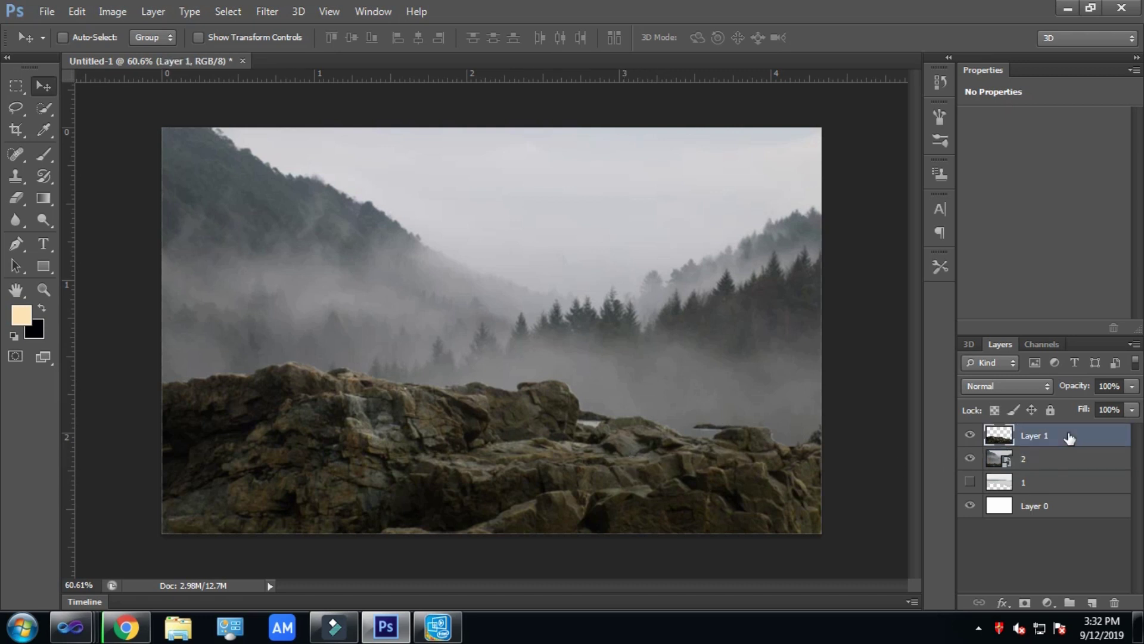
pyautogui.click(1093, 602)
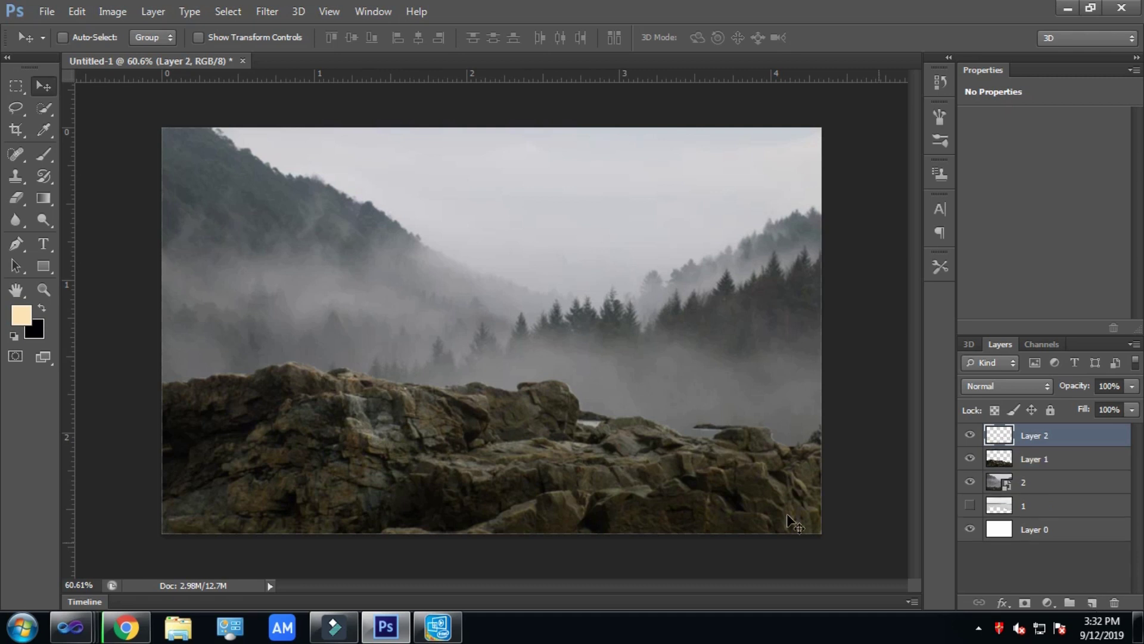
pyautogui.click(45, 151)
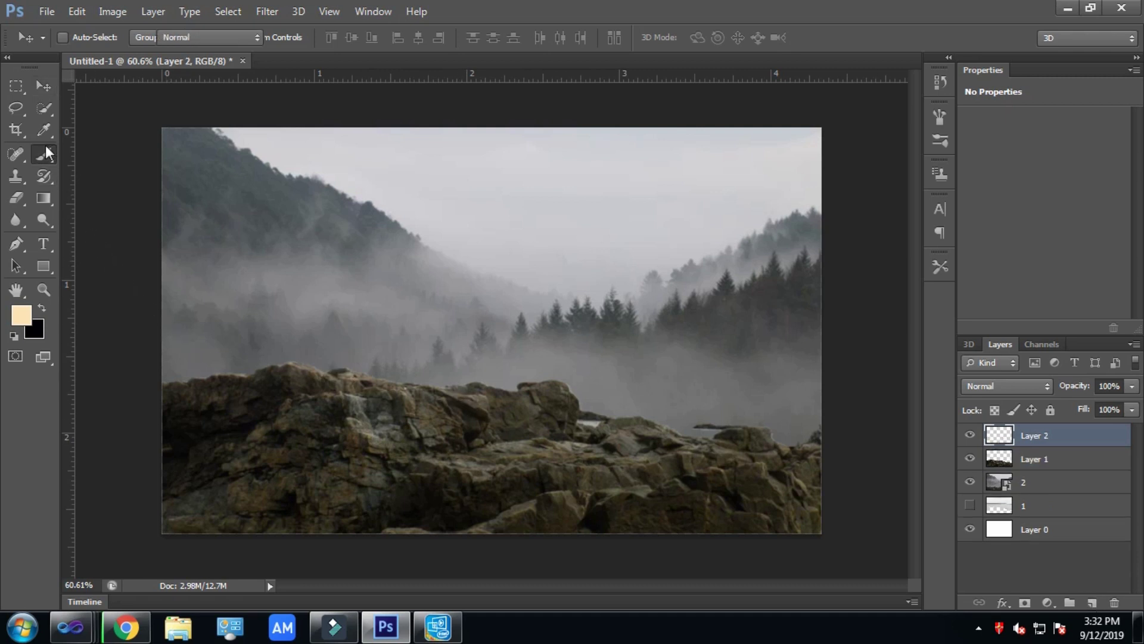
pyautogui.click(26, 322)
pyautogui.moveTo(360, 156); pyautogui.dragTo(348, 150)
pyautogui.click(714, 142)
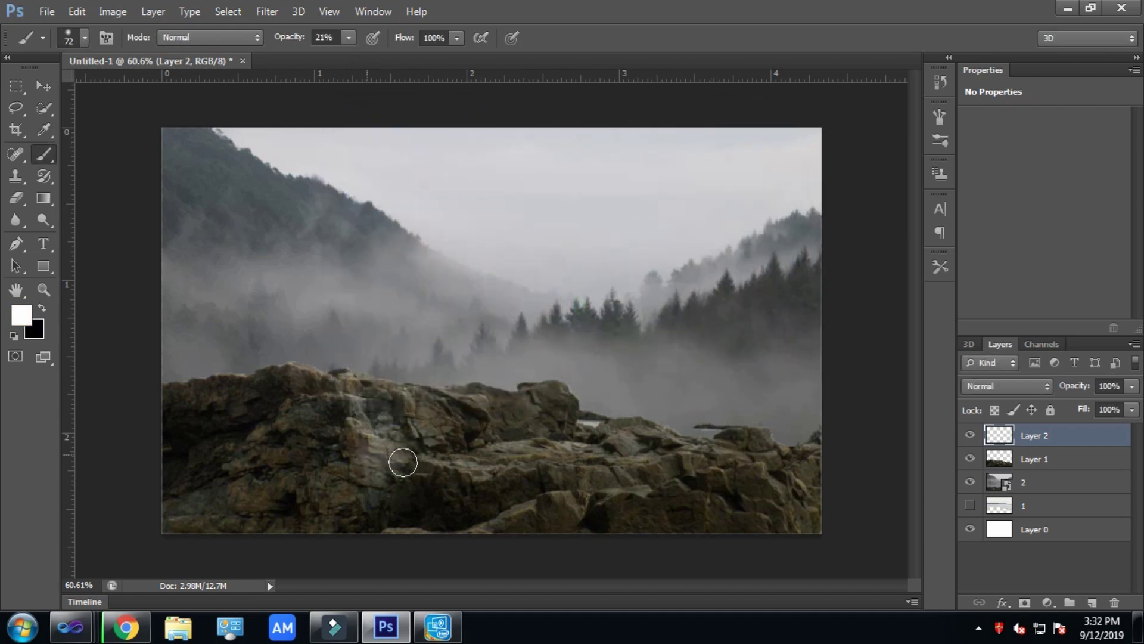
# Paint faint white haze over the rocks at about 8% brush opacity
pyautogui.moveTo(348, 37); pyautogui.dragTo(337, 56)
pyautogui.moveTo(217, 465)
pyautogui.mouseDown()
pyautogui.moveTo(689, 467)
pyautogui.moveTo(179, 445)
pyautogui.moveTo(710, 491)
pyautogui.mouseUp()
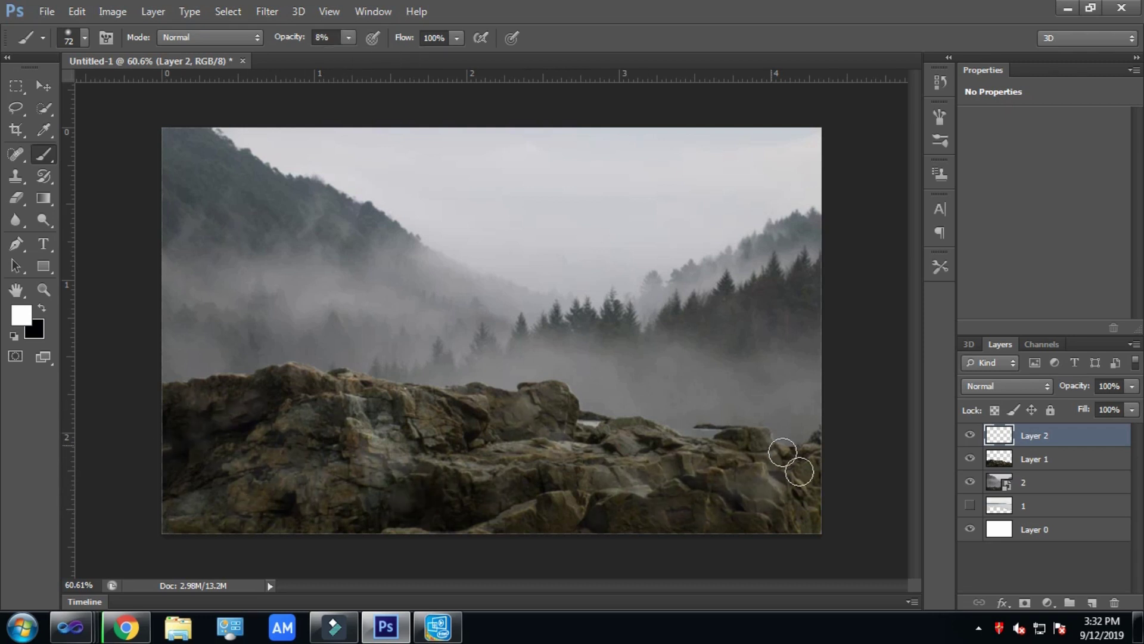
pyautogui.press('v')
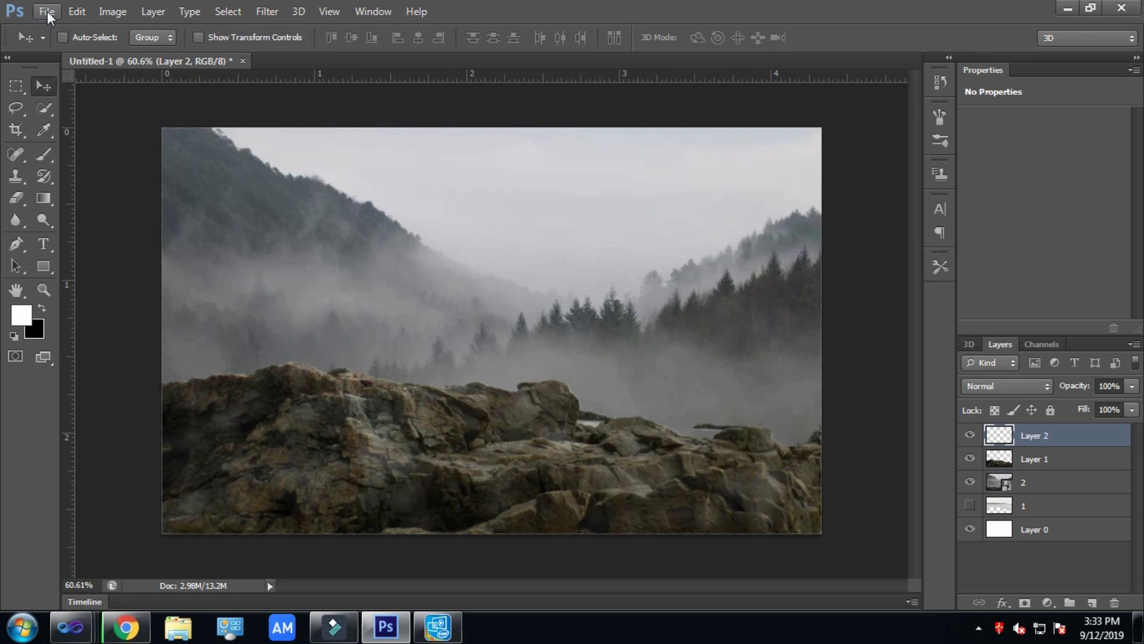
# Place 3.jpg and enlarge it to cover the whole canvas
pyautogui.click(48, 11)
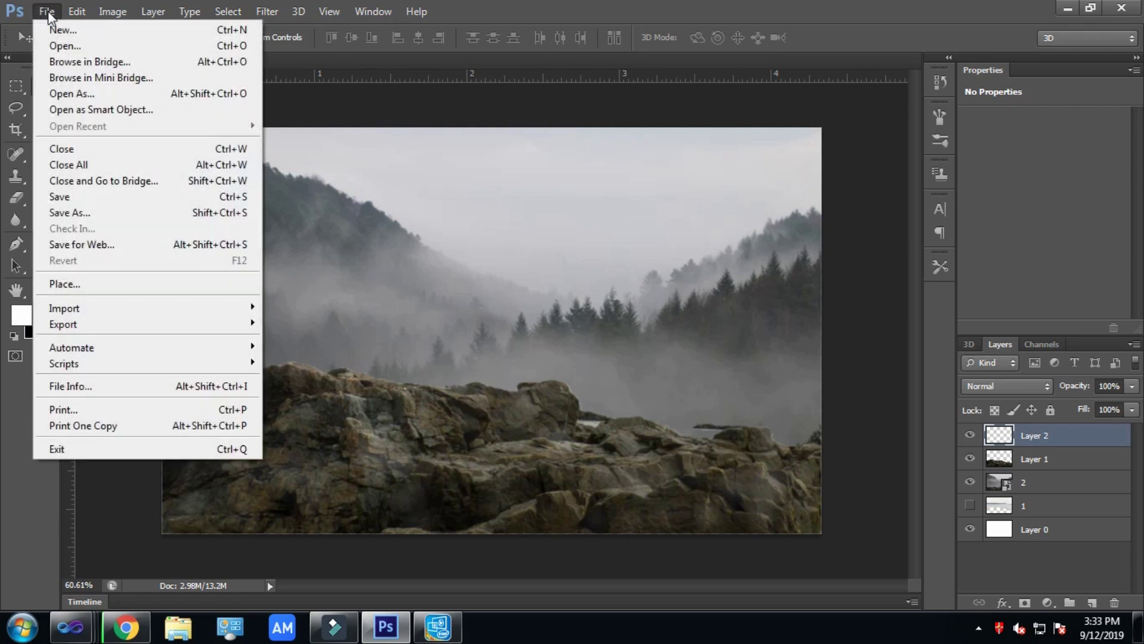
pyautogui.click(105, 284)
pyautogui.doubleClick(429, 147)
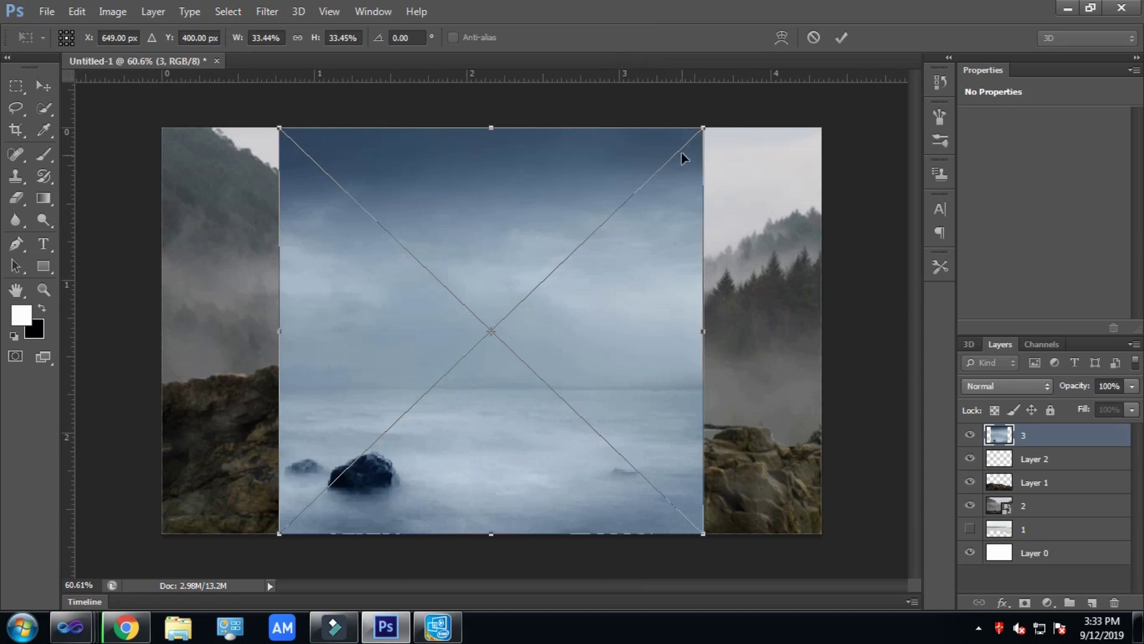
pyautogui.moveTo(704, 129); pyautogui.dragTo(755, 84)
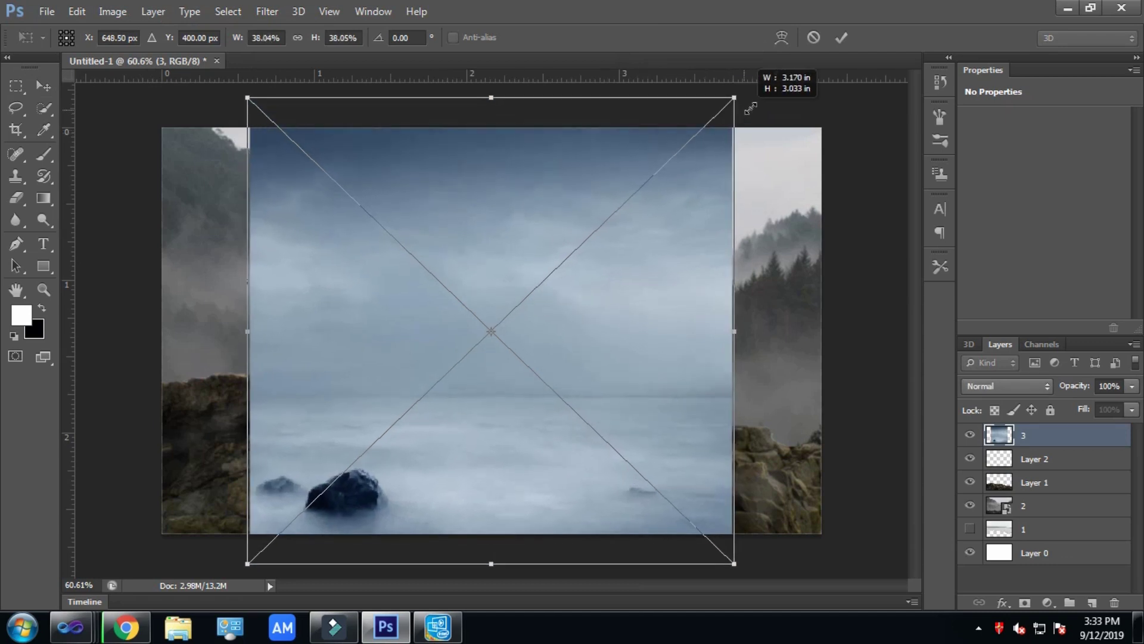
pyautogui.hotkey('ctrl', '-')
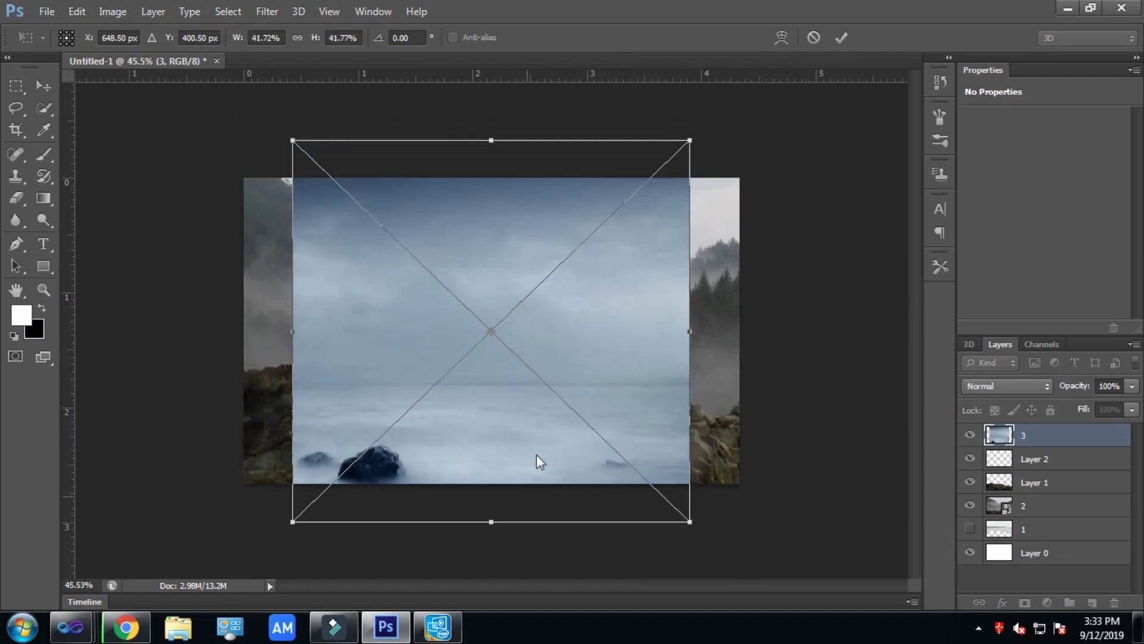
pyautogui.moveTo(536, 455); pyautogui.dragTo(488, 466)
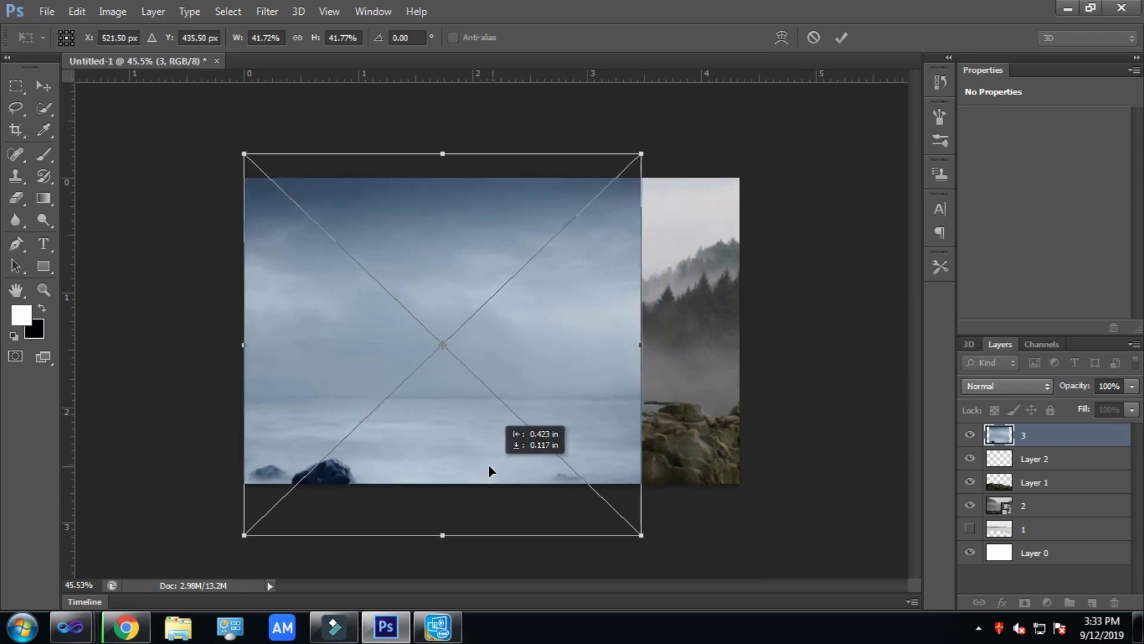
pyautogui.moveTo(639, 156); pyautogui.dragTo(779, 103)
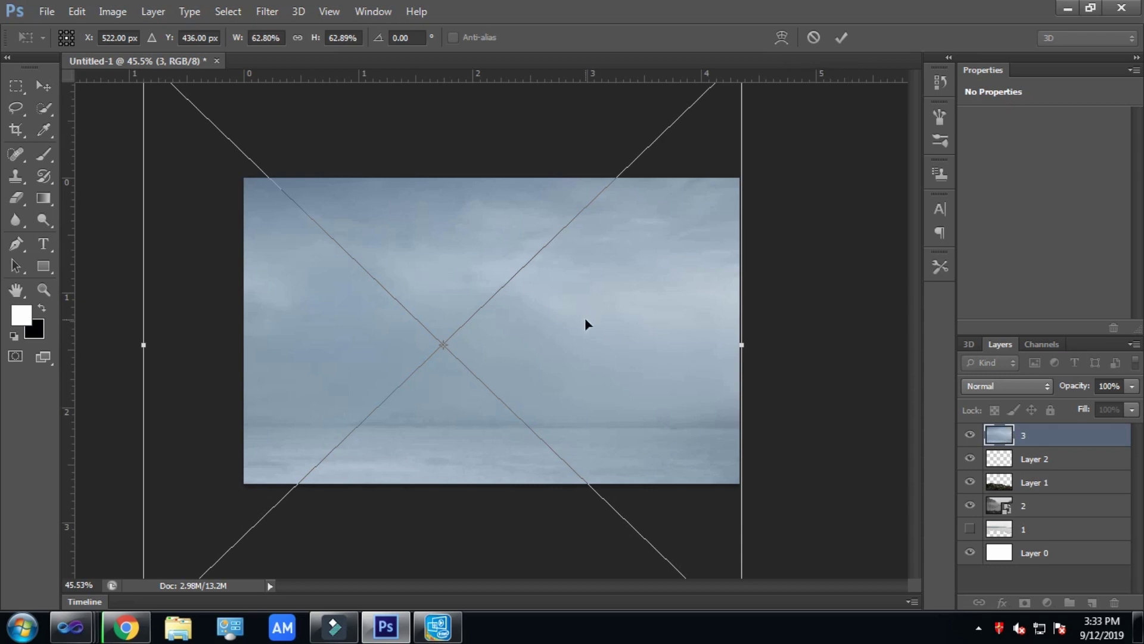
pyautogui.press('Return')
# Set layer 3's blend mode to Darken
pyautogui.moveTo(583, 320); pyautogui.dragTo(600, 319)
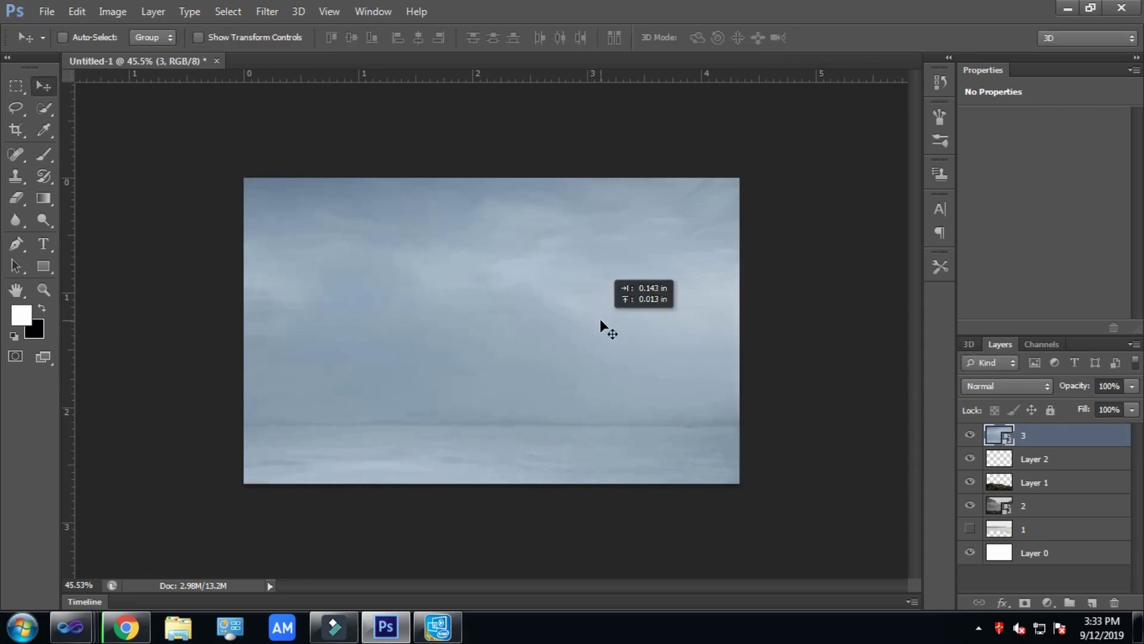
pyautogui.click(1031, 387)
pyautogui.click(979, 51)
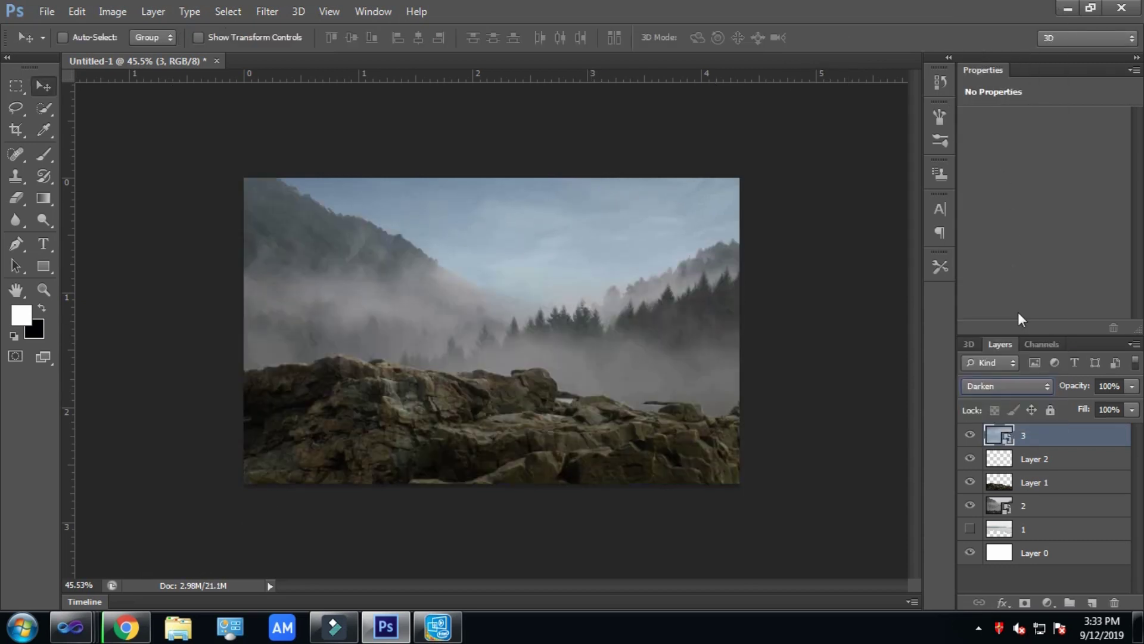
# Place 4.jpeg, the tiger photo, as the top layer of the stack
pyautogui.click(1035, 483)
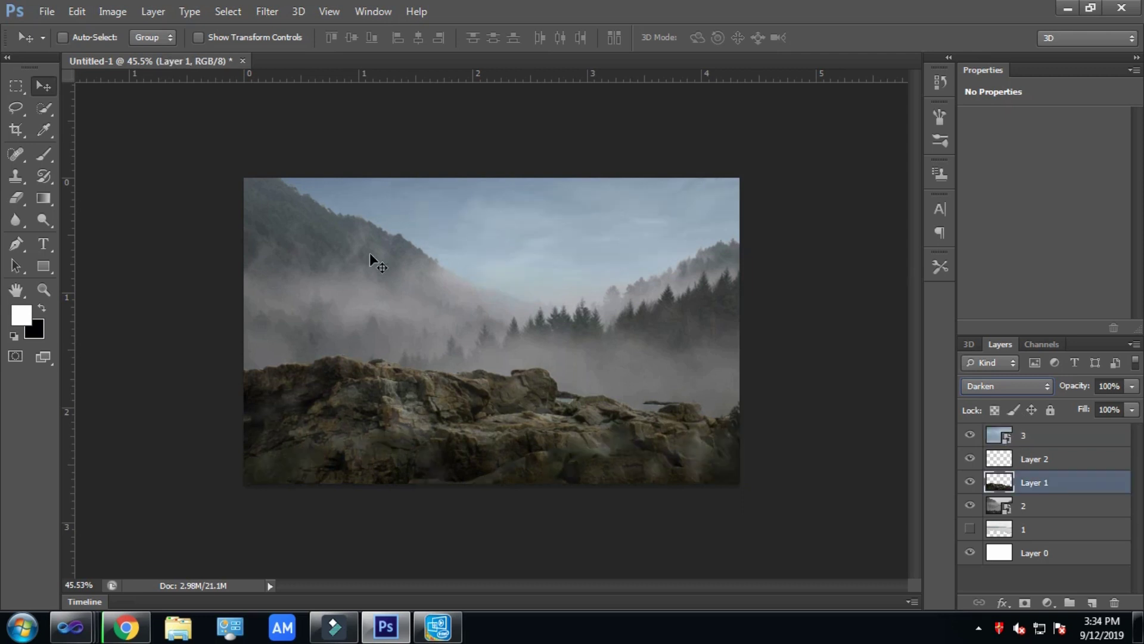
pyautogui.click(48, 16)
pyautogui.click(93, 284)
pyautogui.click(547, 161)
pyautogui.press('Return')
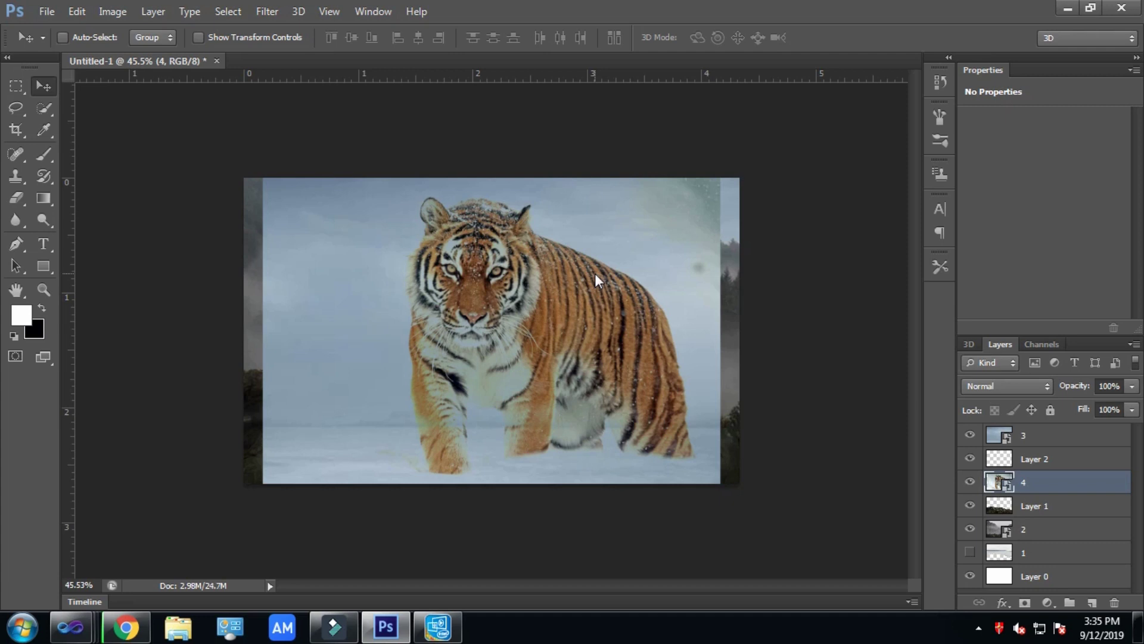
pyautogui.moveTo(1053, 494)
pyautogui.mouseDown()
pyautogui.moveTo(1054, 442)
pyautogui.moveTo(1023, 435)
pyautogui.mouseUp()
pyautogui.rightClick(46, 113)
pyautogui.click(119, 108)
# Rasterize layer 4 and delete the snow left of the tiger
pyautogui.moveTo(346, 283); pyautogui.dragTo(310, 481)
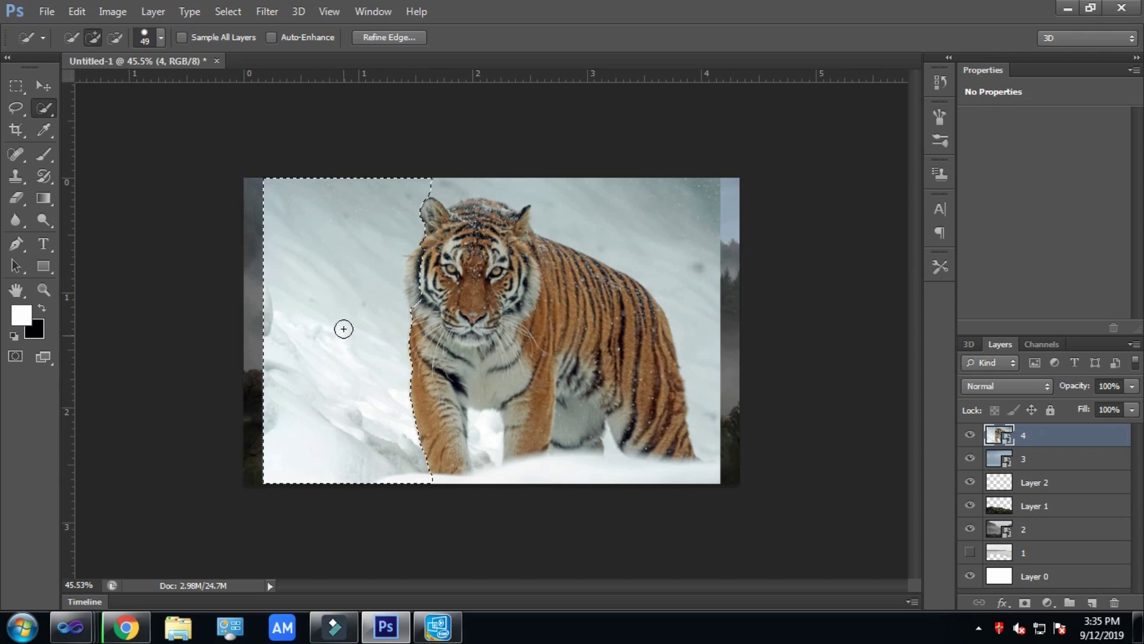
pyautogui.click(114, 37)
pyautogui.moveTo(434, 228); pyautogui.dragTo(416, 292)
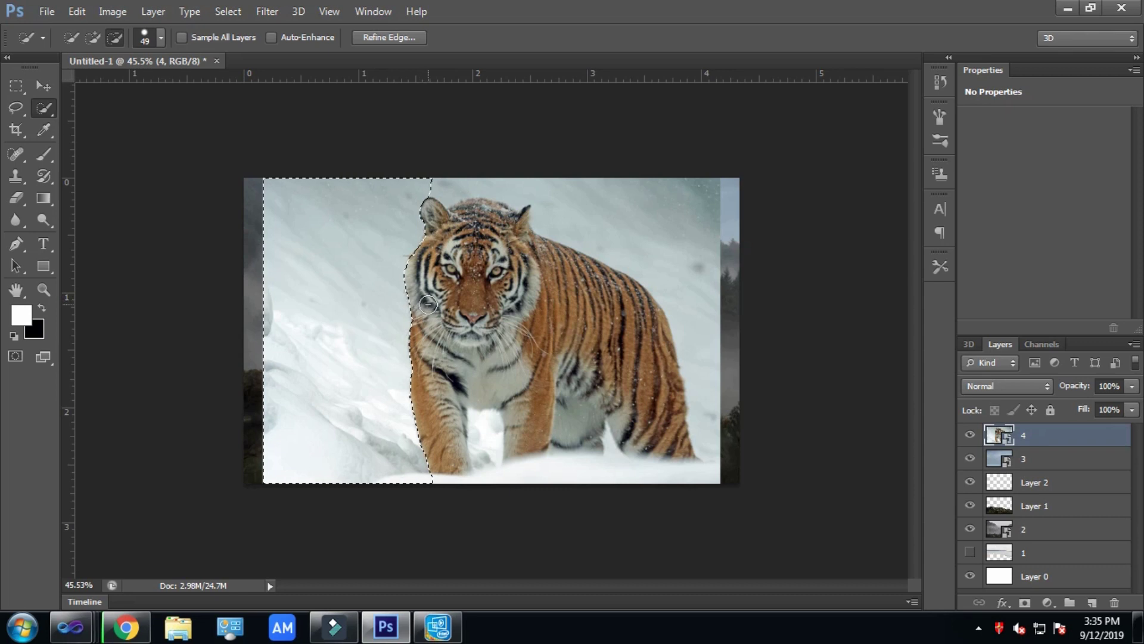
pyautogui.rightClick(1025, 435)
pyautogui.click(705, 236)
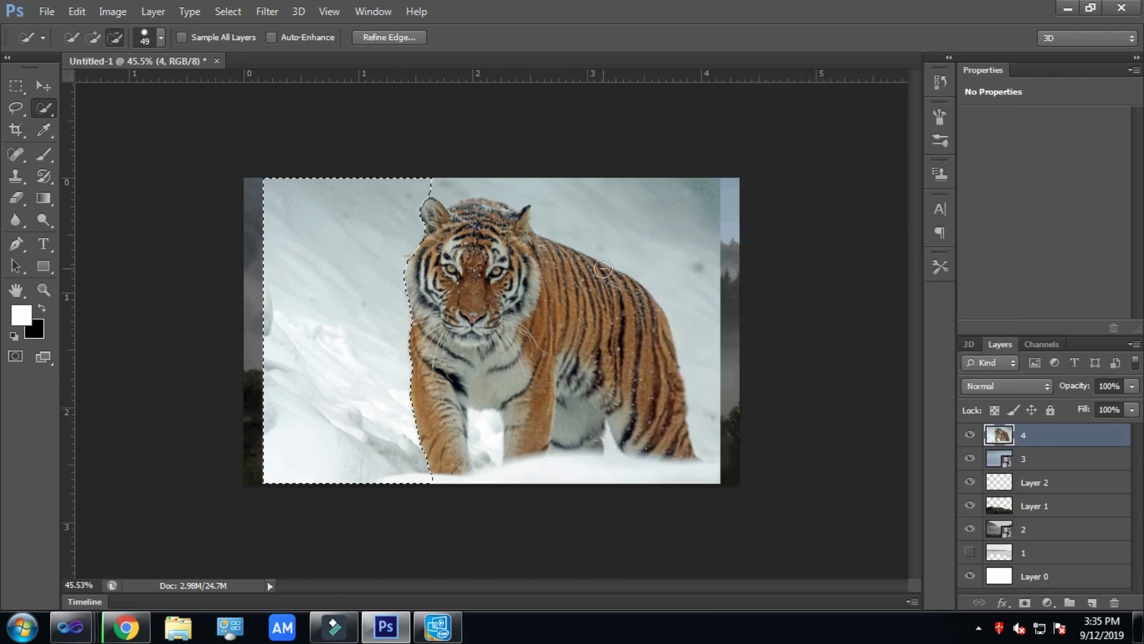
pyautogui.press('Delete')
pyautogui.hotkey('ctrl', 'd')
# Delete the snow above the tiger's back, keeping its head out of the selection
pyautogui.click(93, 37)
pyautogui.moveTo(635, 216)
pyautogui.mouseDown()
pyautogui.moveTo(705, 327)
pyautogui.moveTo(706, 417)
pyautogui.mouseUp()
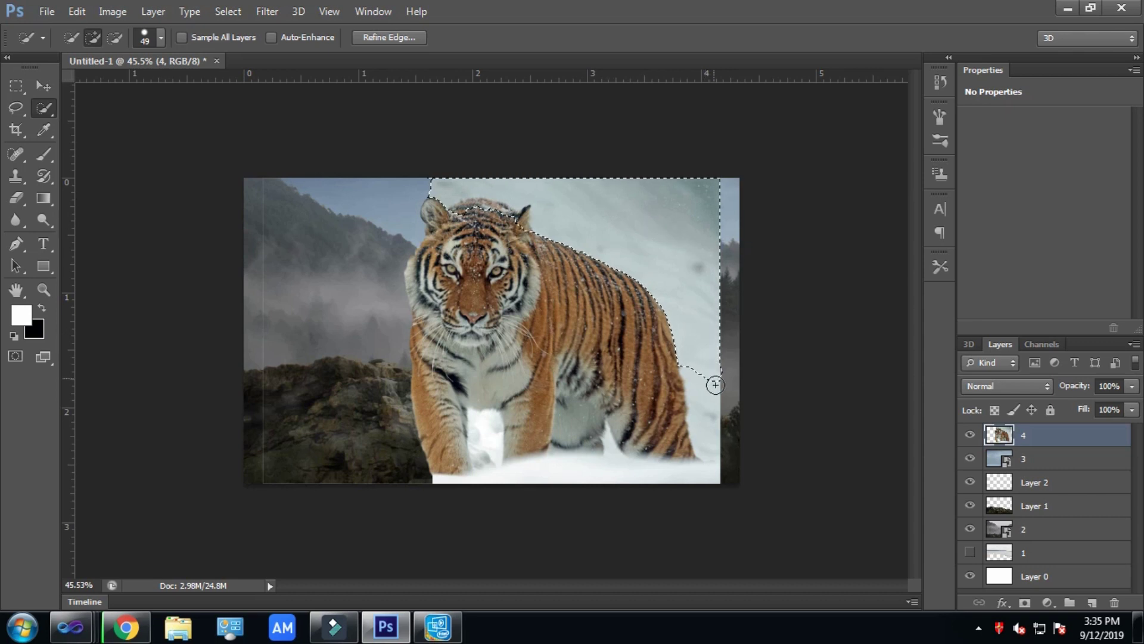
pyautogui.click(114, 37)
pyautogui.moveTo(472, 220); pyautogui.dragTo(505, 213)
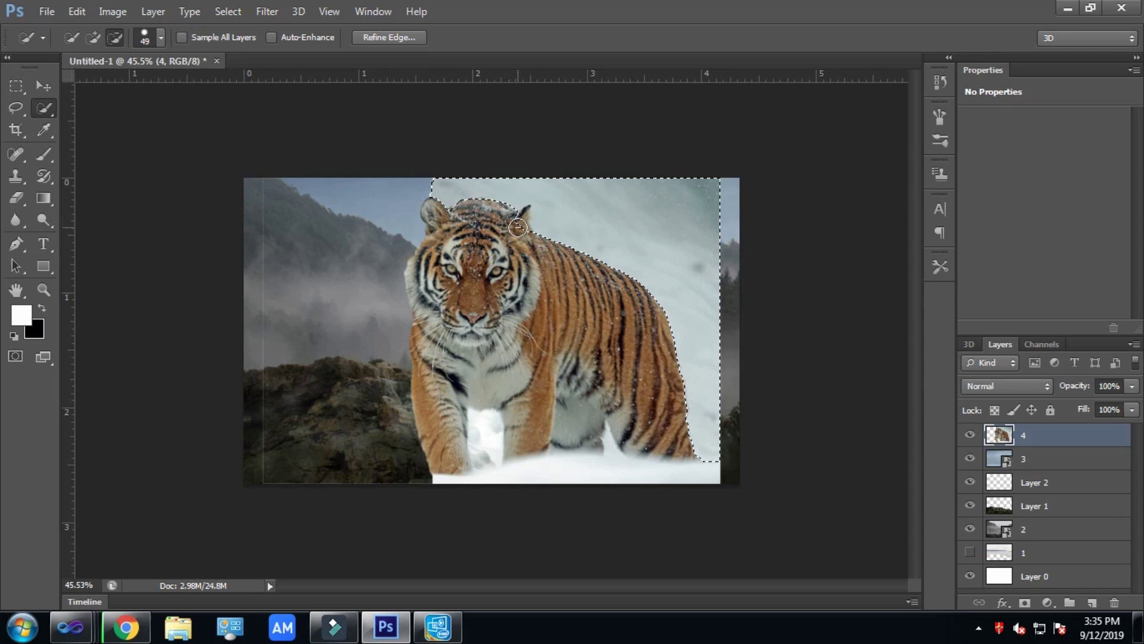
pyautogui.press('Delete')
pyautogui.hotkey('ctrl', 'd')
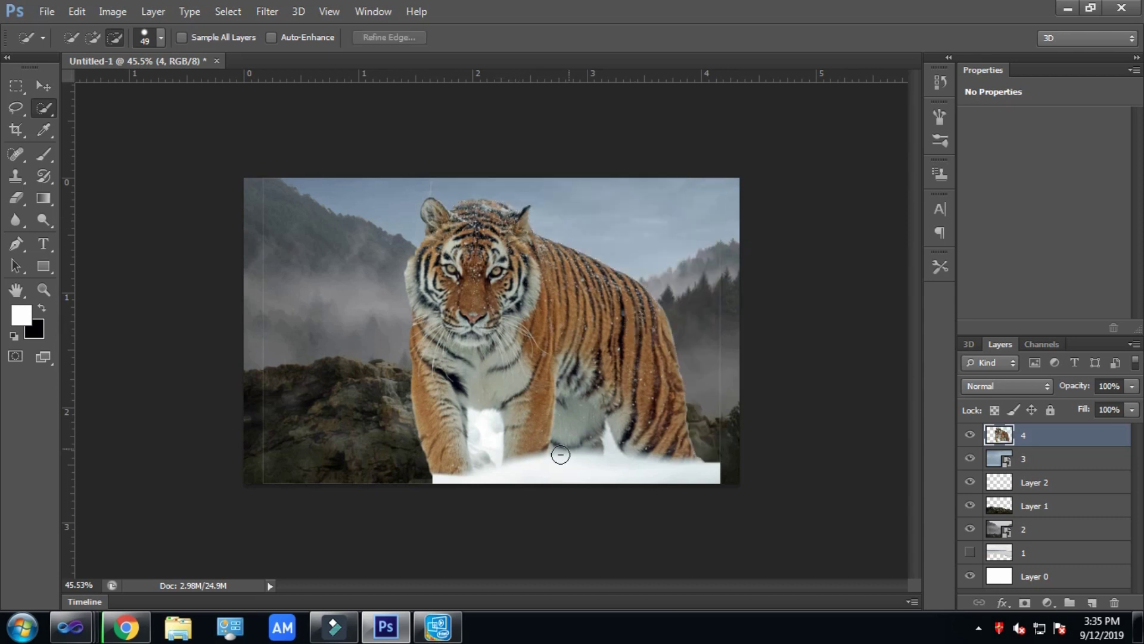
# Delete the snow patches at the lower right below the tiger
pyautogui.moveTo(599, 469); pyautogui.dragTo(671, 486)
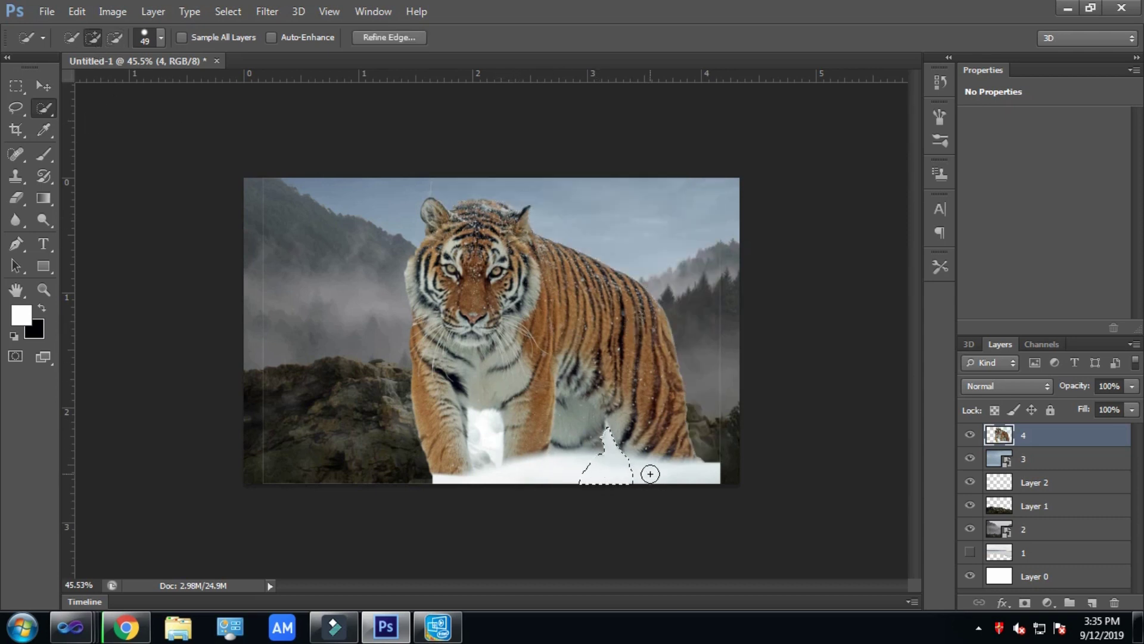
pyautogui.click(671, 485)
pyautogui.press('Delete')
pyautogui.hotkey('ctrl', 'd')
pyautogui.moveTo(513, 478)
pyautogui.mouseDown()
pyautogui.moveTo(614, 468)
pyautogui.moveTo(635, 483)
pyautogui.mouseUp()
pyautogui.press('Delete')
pyautogui.hotkey('ctrl', 'd')
# Delete the remaining bottom snow patches, trimming around the tiger's leg
pyautogui.click(589, 477)
pyautogui.press('Delete')
pyautogui.hotkey('ctrl', 'd')
pyautogui.click(608, 475)
pyautogui.press('Delete')
pyautogui.hotkey('ctrl', 'd')
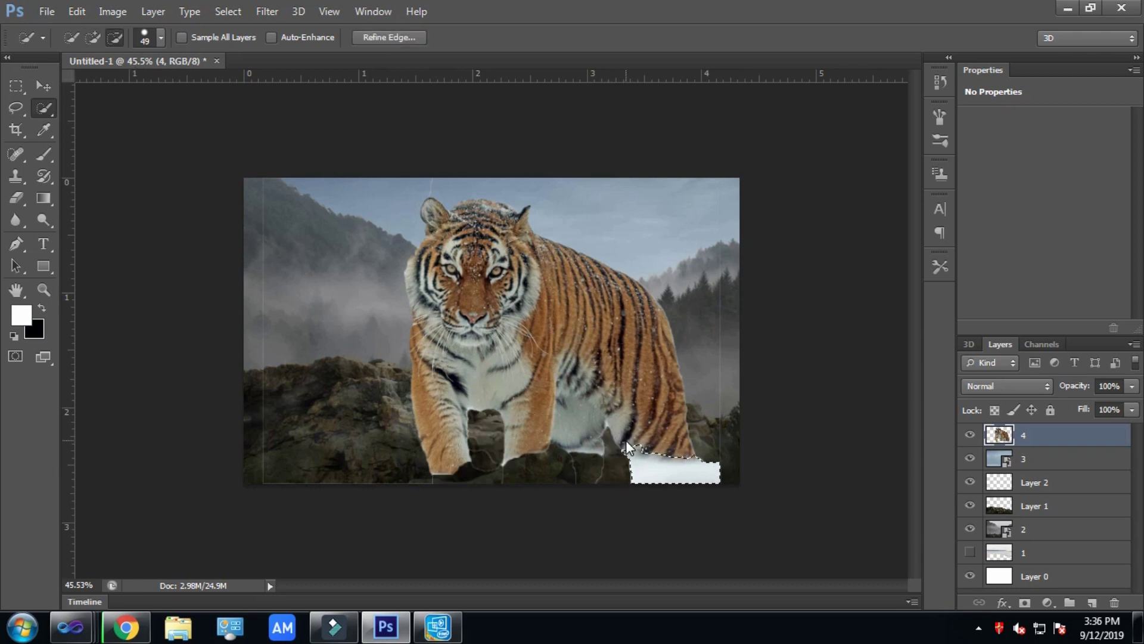
pyautogui.moveTo(629, 441); pyautogui.dragTo(667, 453)
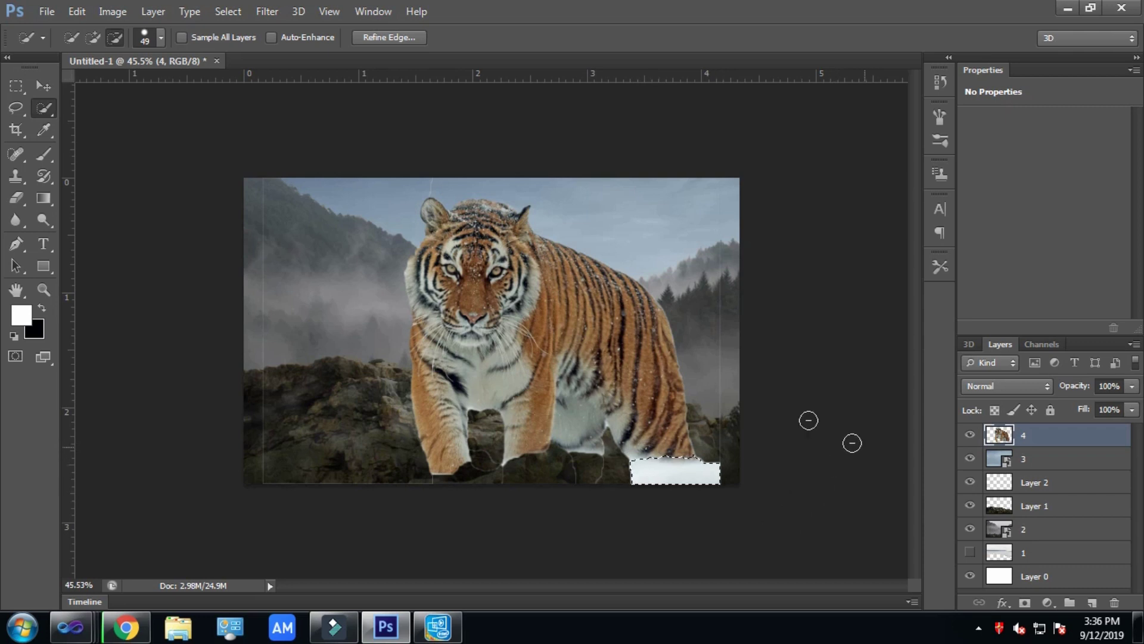
pyautogui.press('Delete')
pyautogui.hotkey('ctrl', 'd')
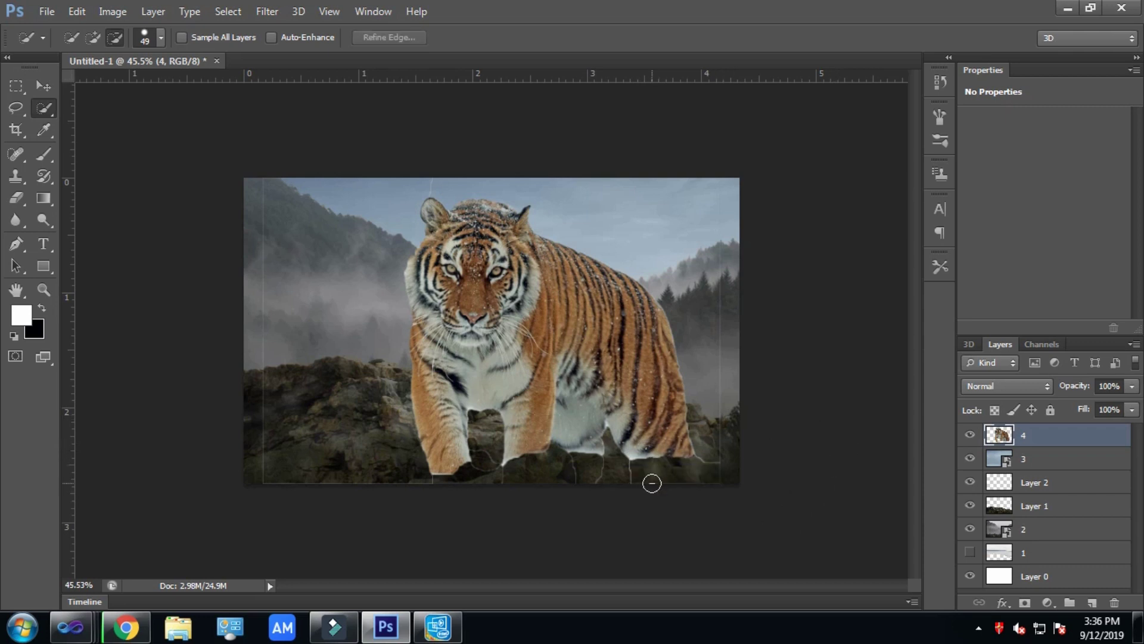
pyautogui.press('v')
pyautogui.click(16, 182)
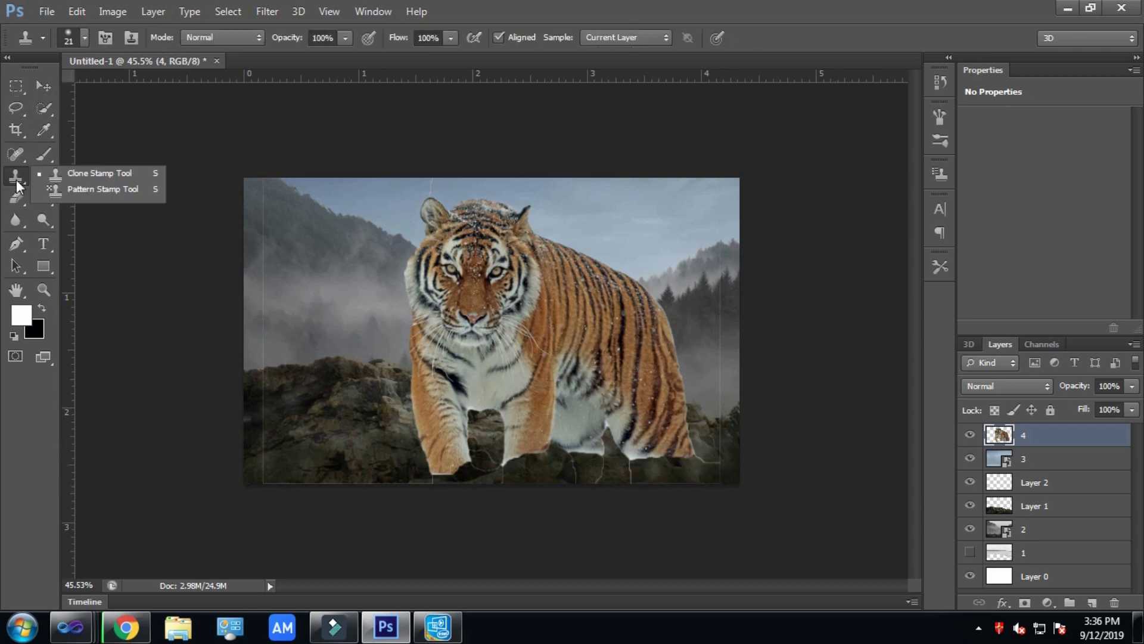
# With a 70 px eraser, erase edge seams and the dark patch between the tiger's front legs
pyautogui.click(19, 195)
pyautogui.click(85, 37)
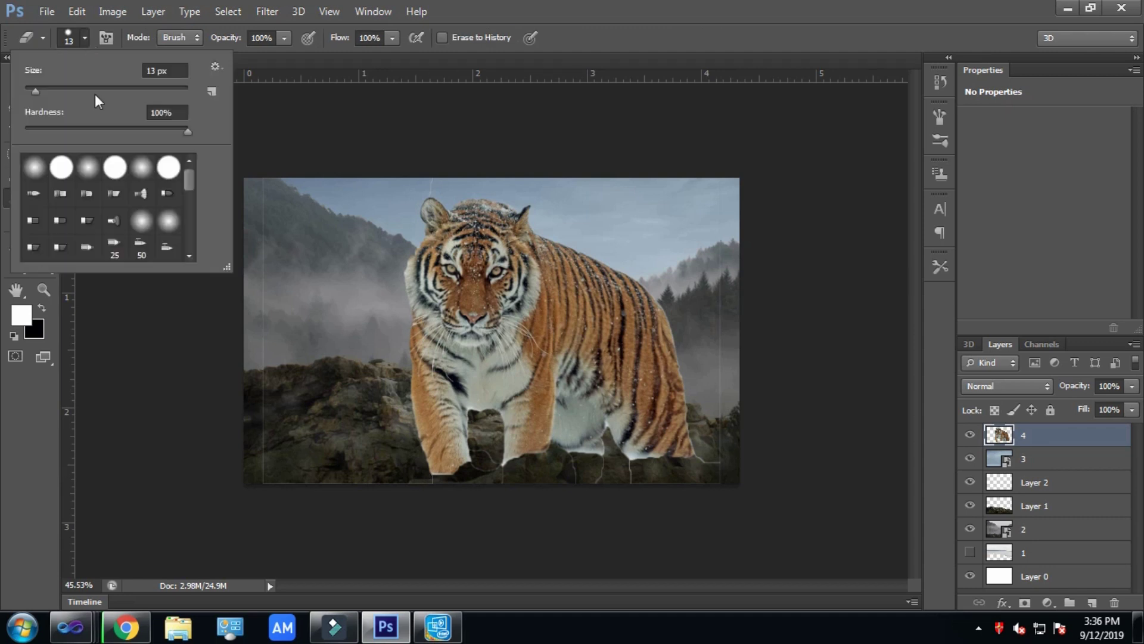
pyautogui.moveTo(38, 94); pyautogui.dragTo(45, 94)
pyautogui.click(276, 325)
pyautogui.moveTo(253, 361); pyautogui.dragTo(483, 491)
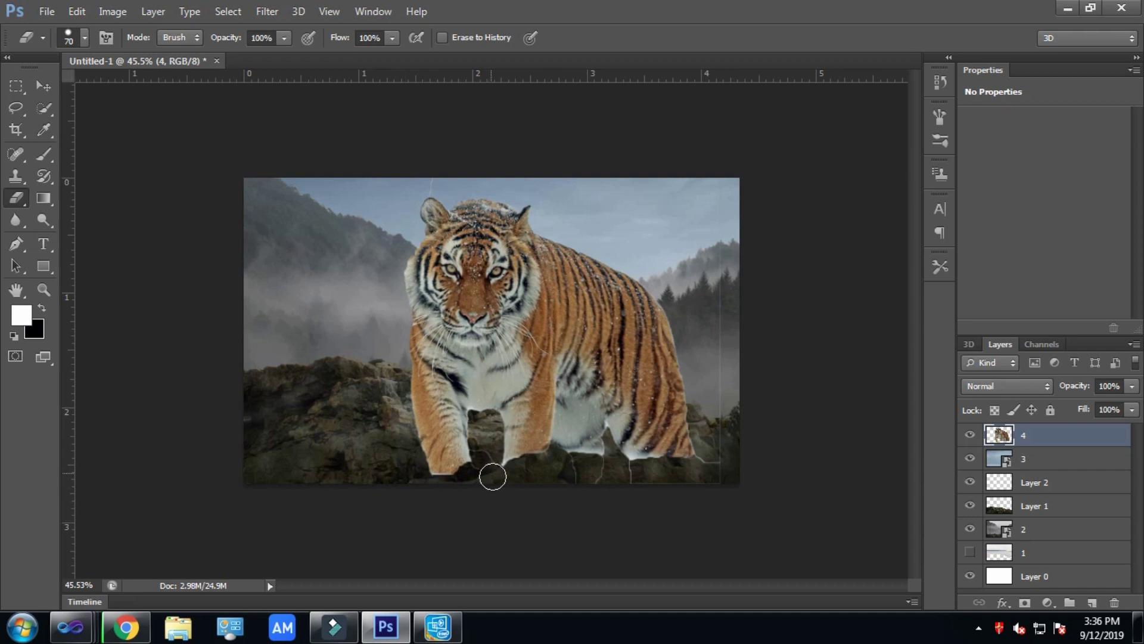
pyautogui.moveTo(603, 475); pyautogui.dragTo(695, 473)
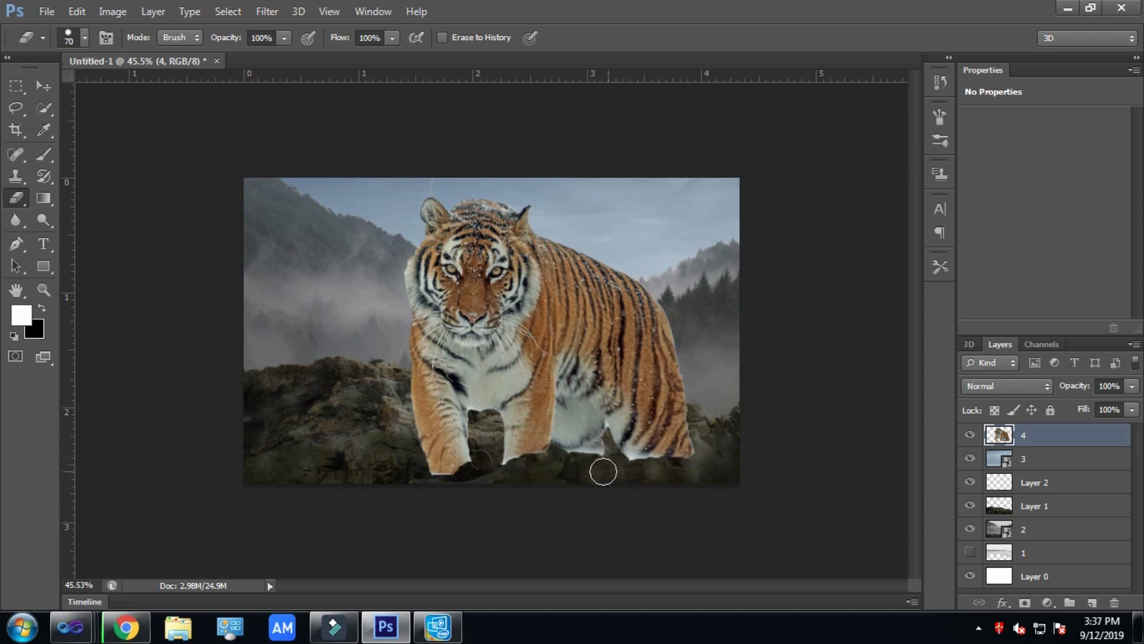
pyautogui.moveTo(484, 432); pyautogui.dragTo(483, 470)
# Move the tiger layer beneath the rocks and raise the tiger higher
pyautogui.click(43, 86)
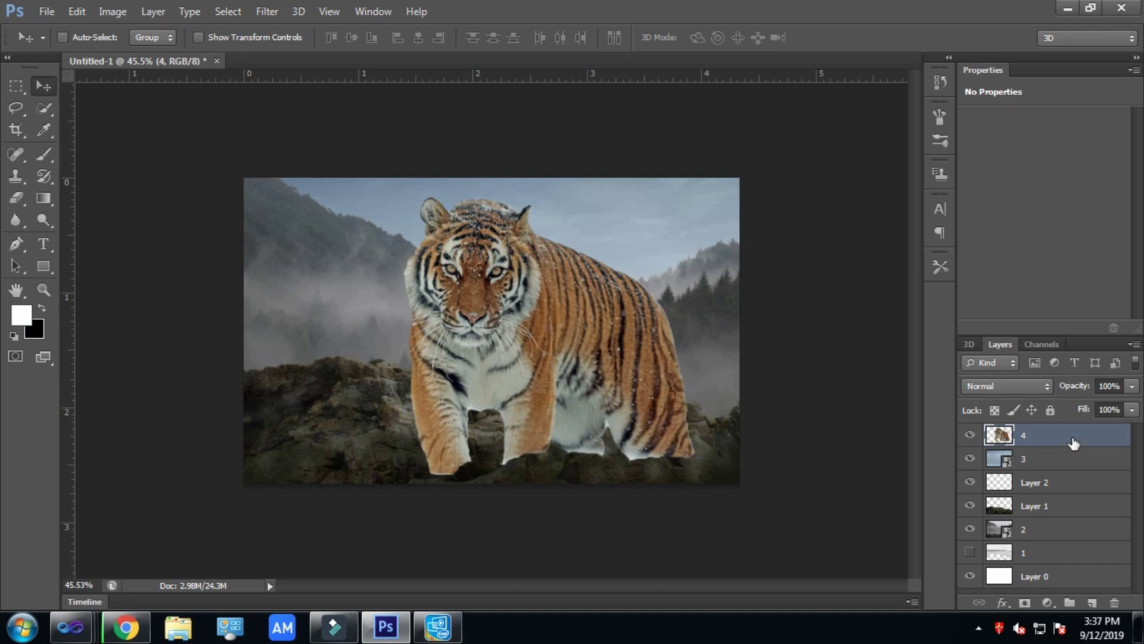
pyautogui.moveTo(1060, 446); pyautogui.dragTo(1054, 513)
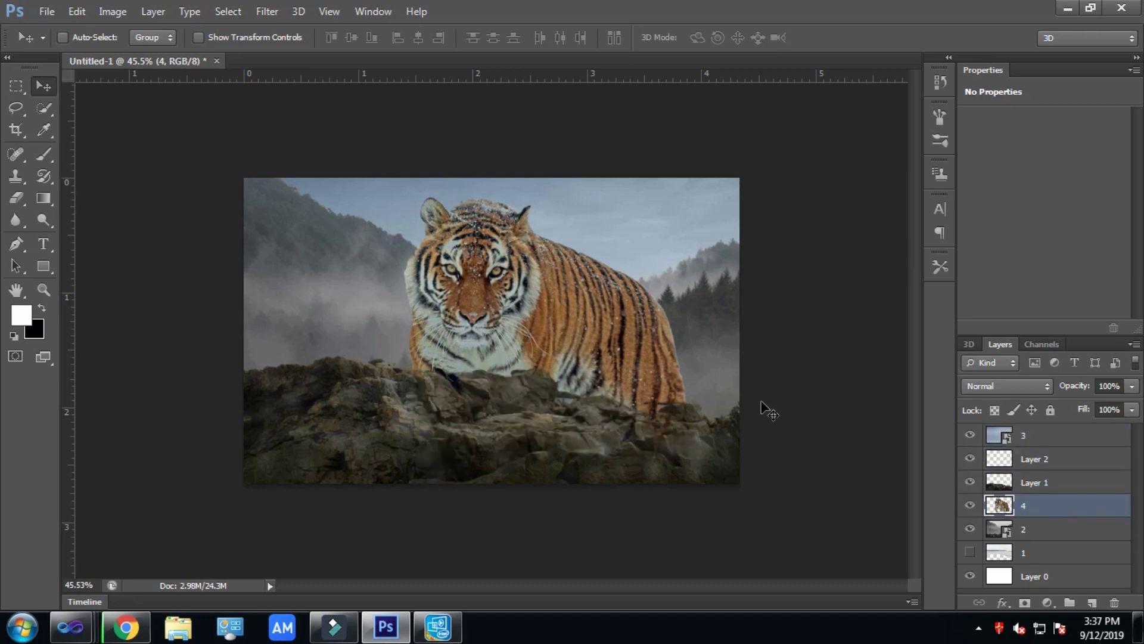
pyautogui.moveTo(568, 307); pyautogui.dragTo(568, 279)
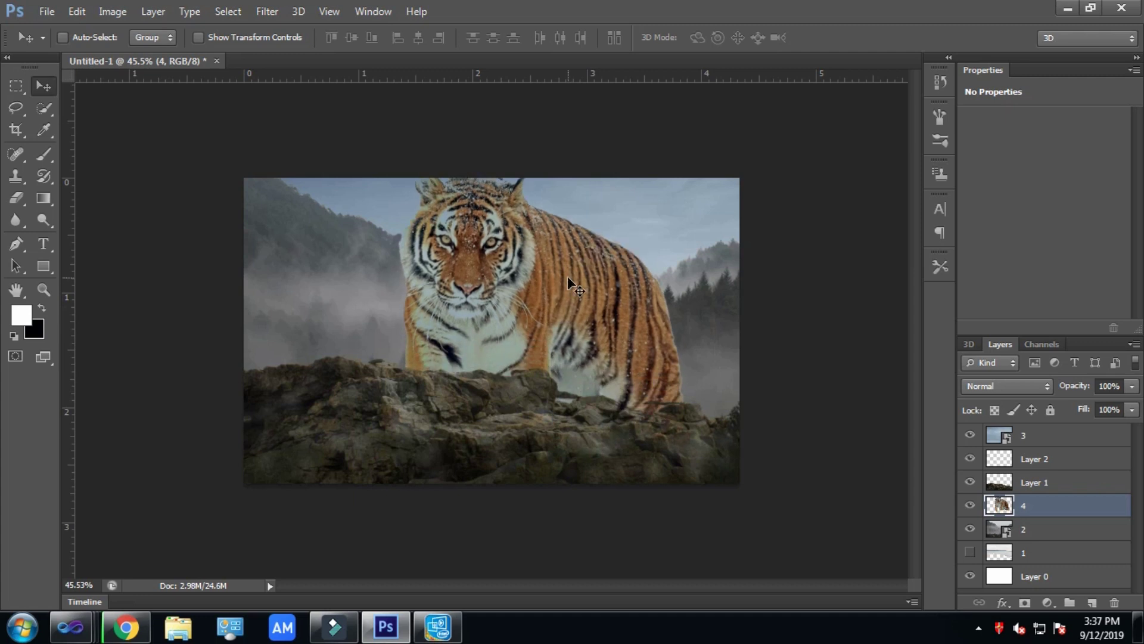
# Flip the tiger horizontally and scale it to about 84%, centred on the rocks
pyautogui.click(78, 11)
pyautogui.moveTo(132, 324)
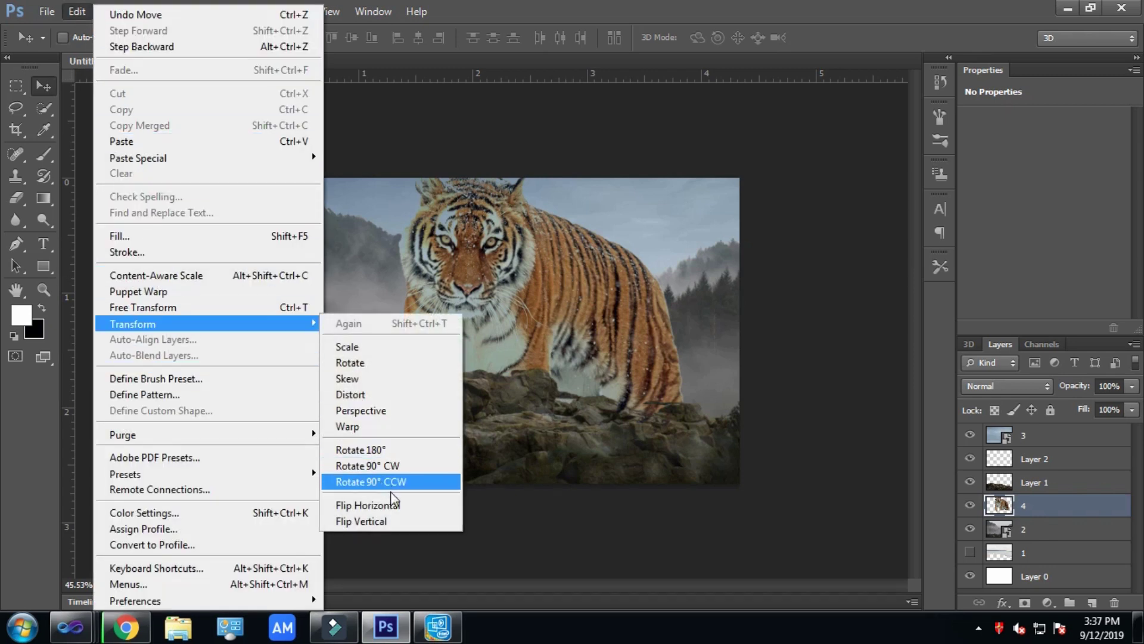
pyautogui.click(391, 504)
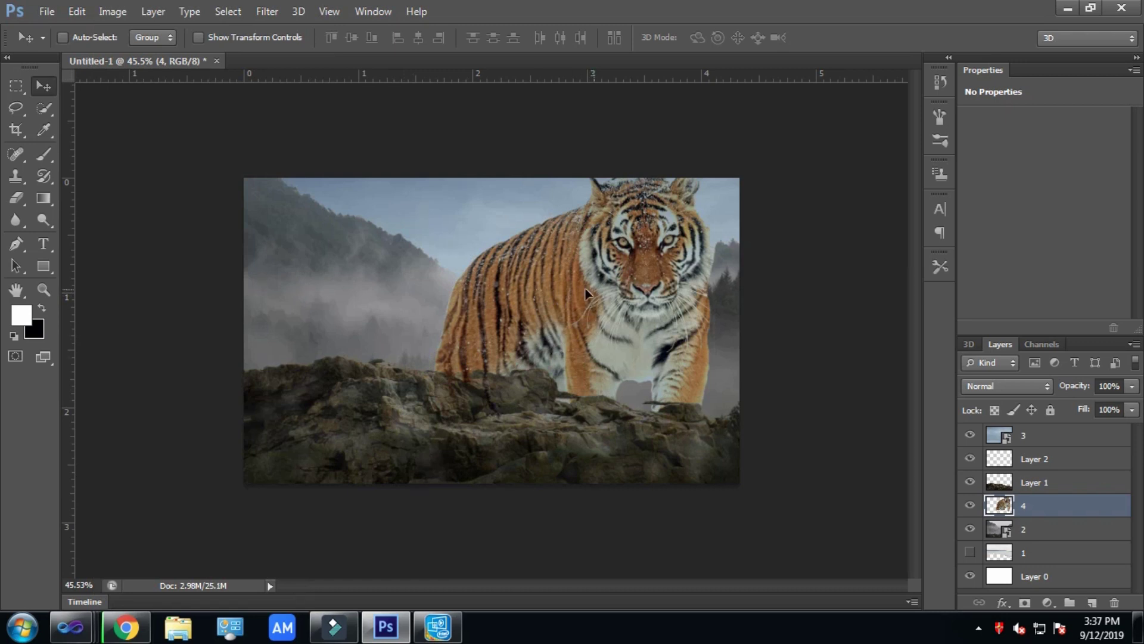
pyautogui.moveTo(586, 294); pyautogui.dragTo(511, 266)
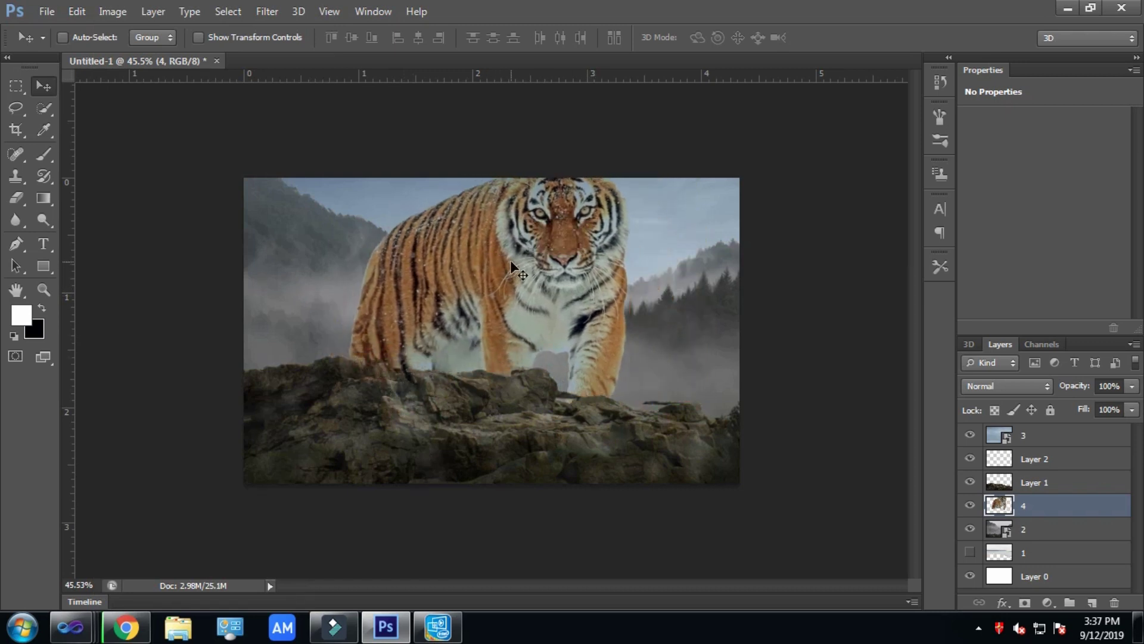
pyautogui.scroll(-1, 510, 260)
pyautogui.hotkey('ctrl', 't')
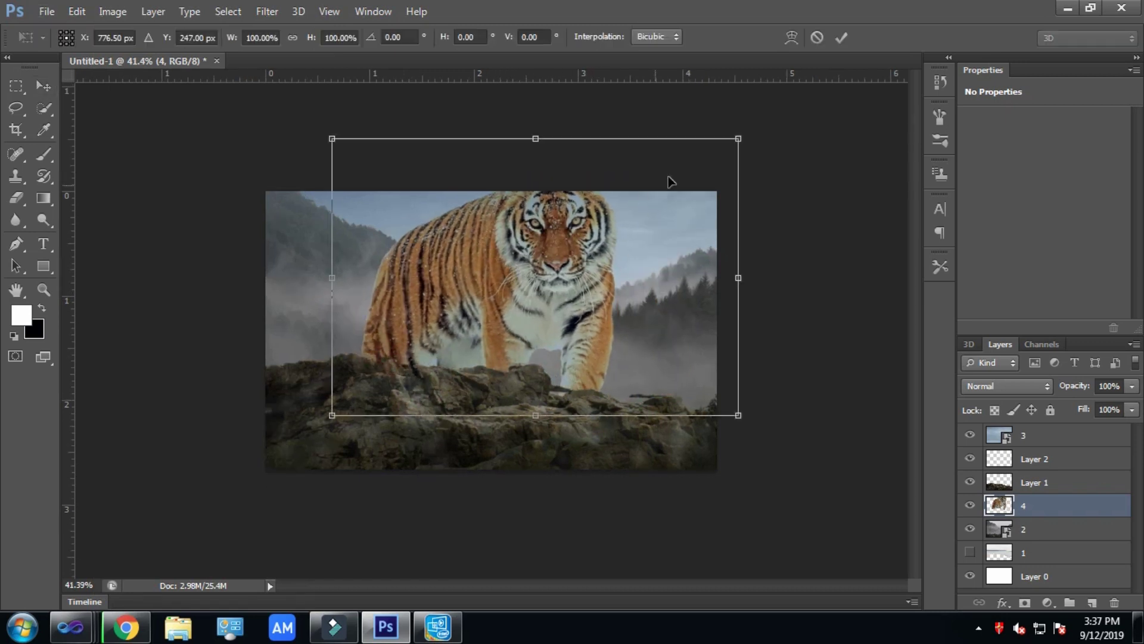
pyautogui.moveTo(733, 141); pyautogui.dragTo(673, 181)
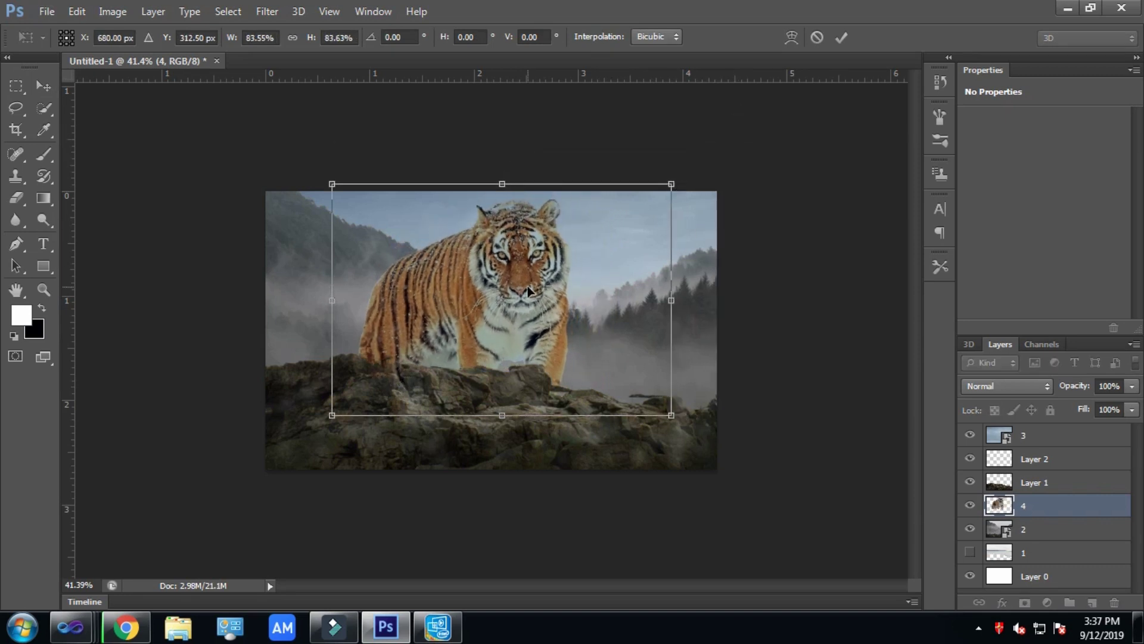
pyautogui.press('Return')
pyautogui.moveTo(529, 287); pyautogui.dragTo(552, 271)
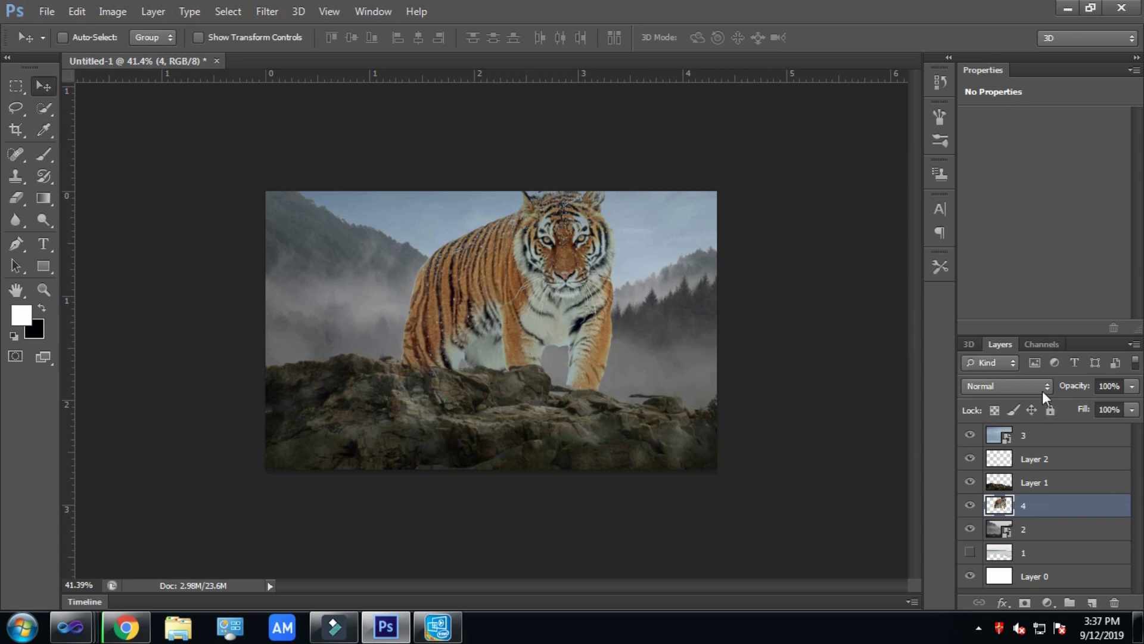
# Toggle Layer 2's visibility to compare the rocks, and shift the tiger slightly right
pyautogui.click(970, 458)
pyautogui.click(970, 459)
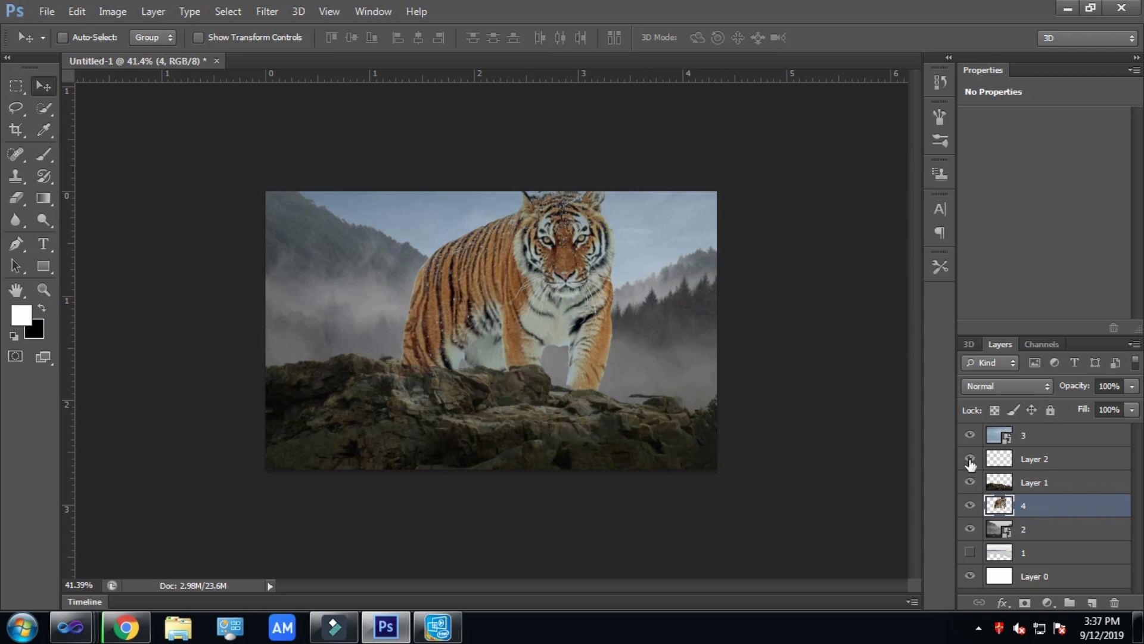
pyautogui.click(970, 460)
pyautogui.click(970, 460)
pyautogui.moveTo(491, 413); pyautogui.dragTo(492, 407)
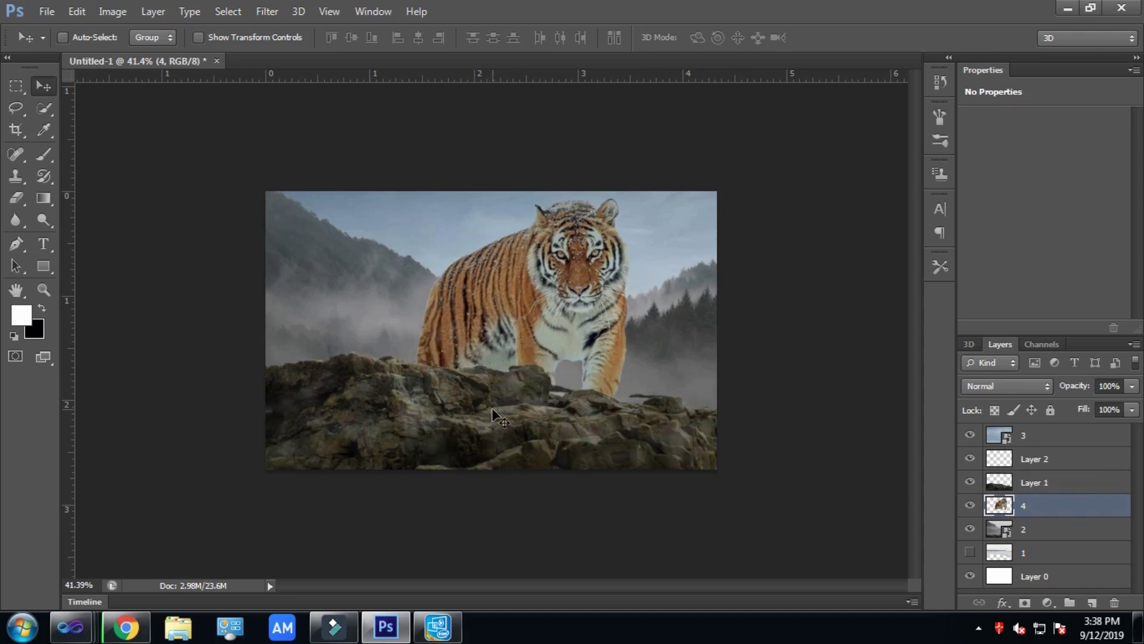
# Lower the rocks on Layer 1, nudge tiger layer 4 down-right, and add an empty layer above it
pyautogui.click(1034, 530)
pyautogui.click(1040, 506)
pyautogui.click(1042, 483)
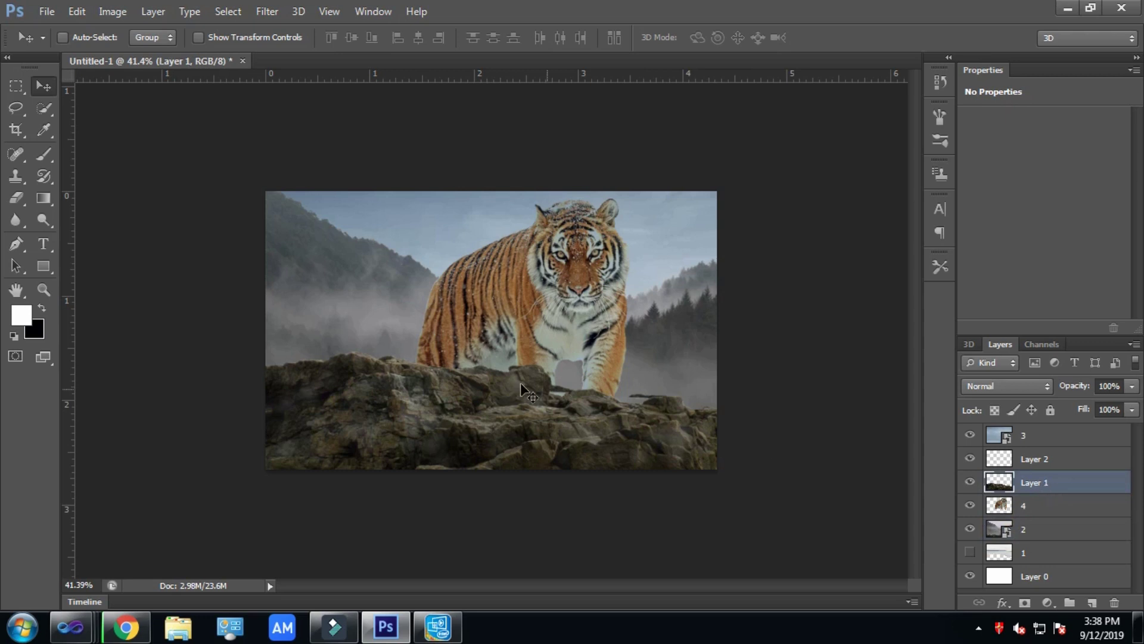
pyautogui.moveTo(487, 416)
pyautogui.mouseDown()
pyautogui.moveTo(488, 428)
pyautogui.moveTo(502, 410)
pyautogui.mouseUp()
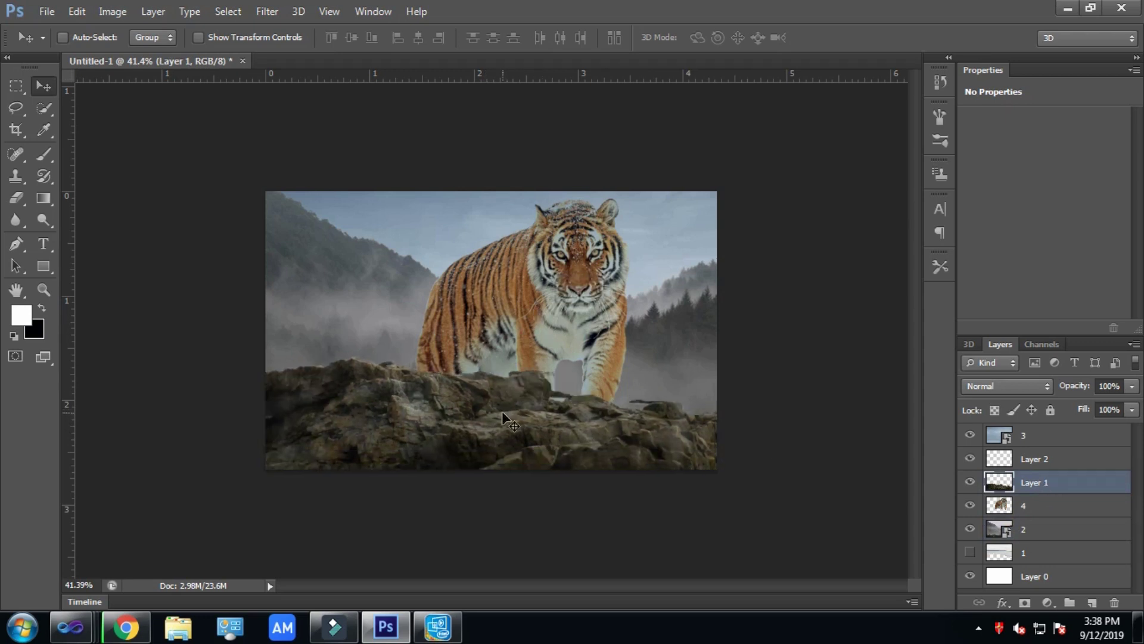
pyautogui.click(1048, 507)
pyautogui.moveTo(571, 306); pyautogui.dragTo(578, 314)
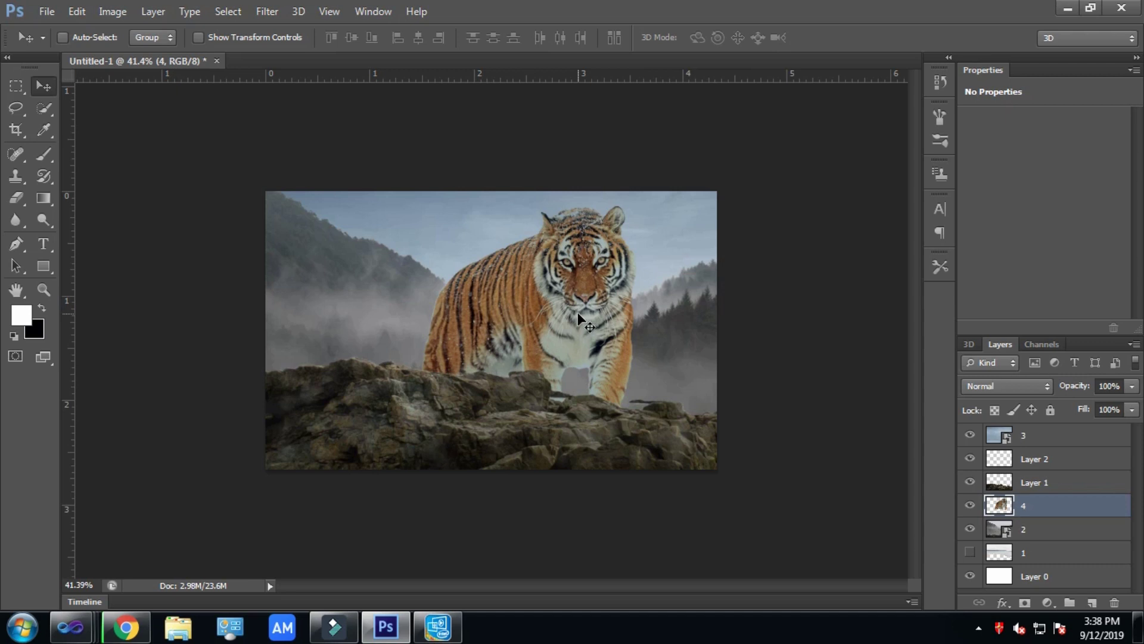
pyautogui.click(1093, 603)
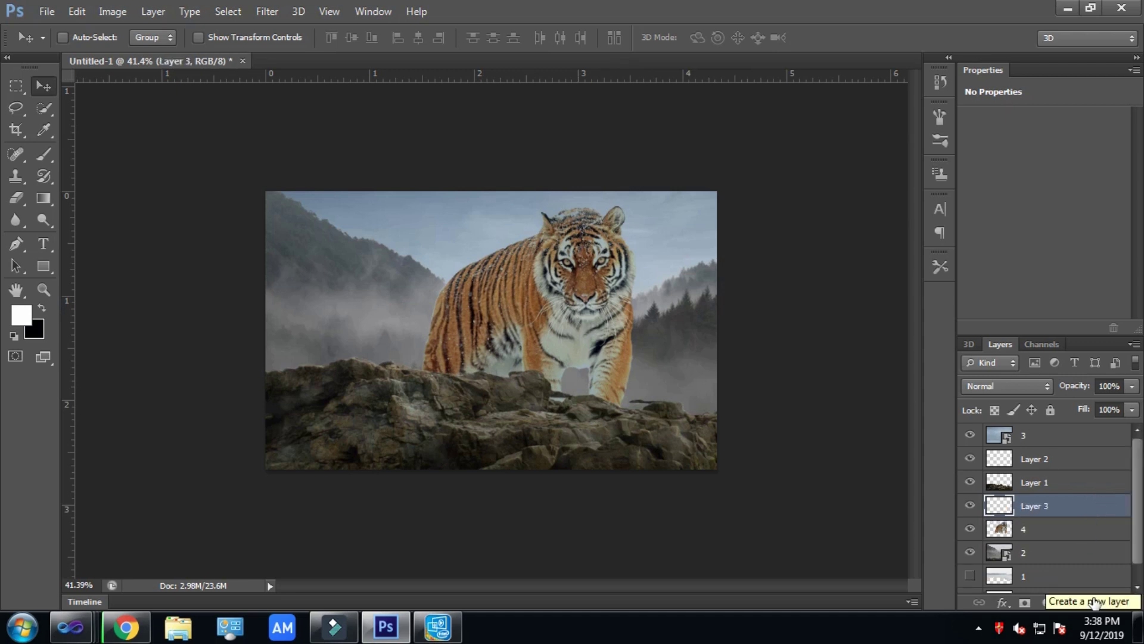
# Brush faint white haze down the tiger's left and right edges on Layer 3
pyautogui.click(42, 153)
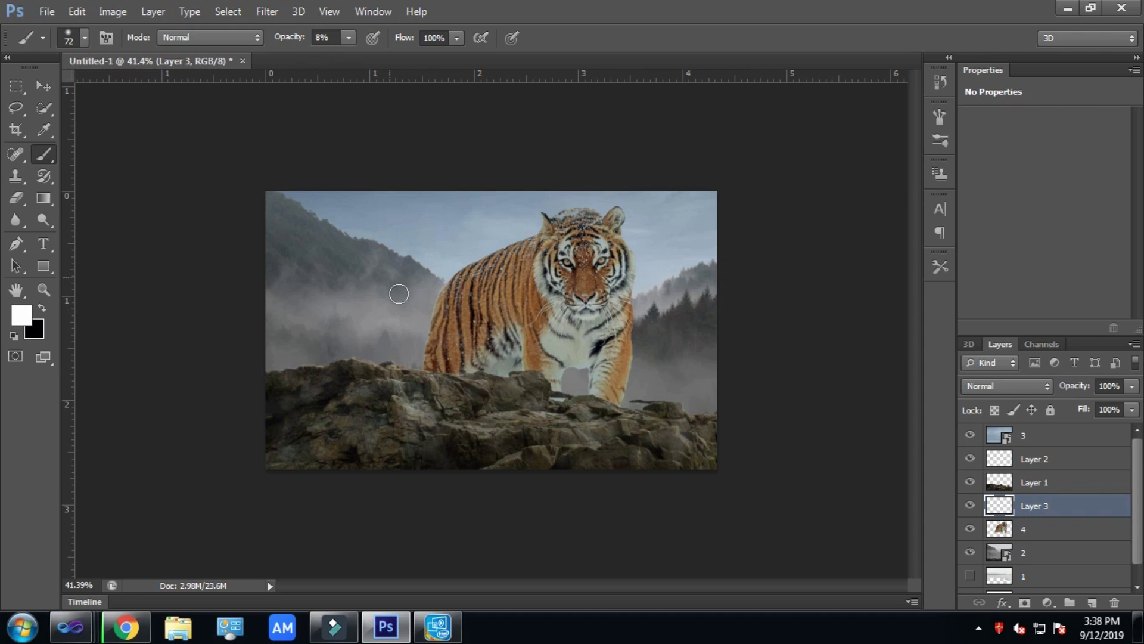
pyautogui.moveTo(442, 330); pyautogui.dragTo(445, 272)
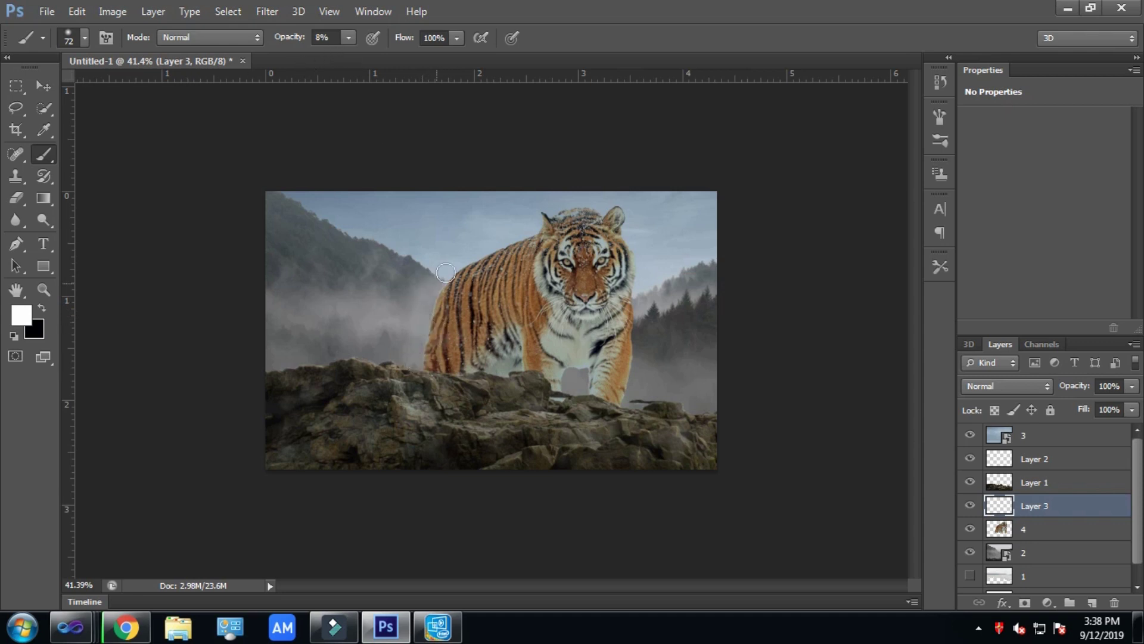
pyautogui.moveTo(630, 270); pyautogui.dragTo(636, 386)
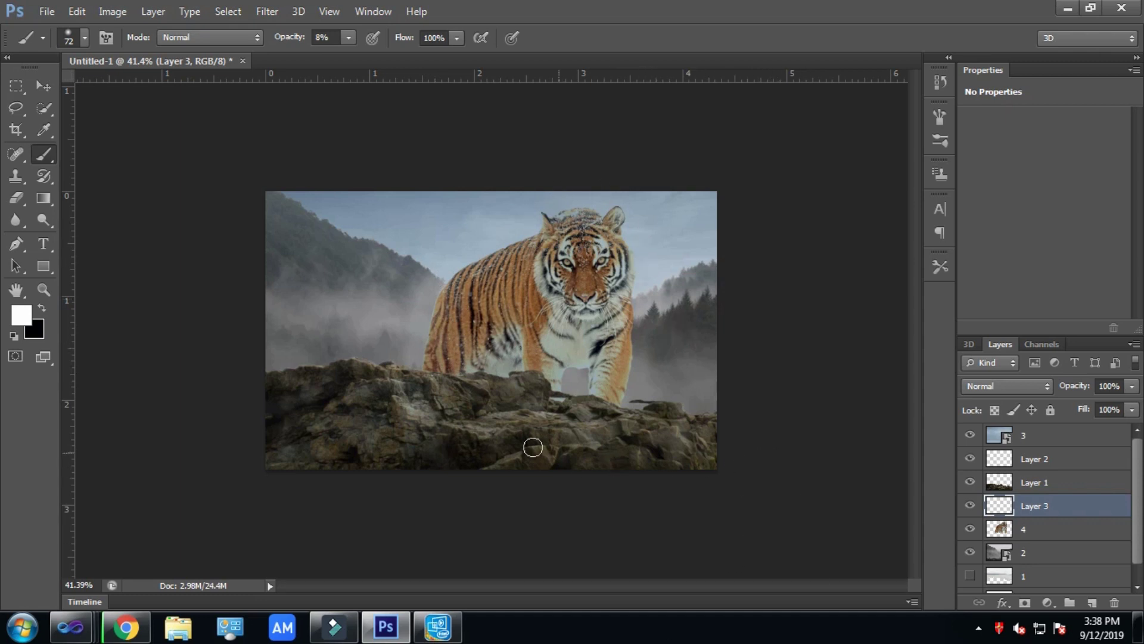
pyautogui.click(43, 88)
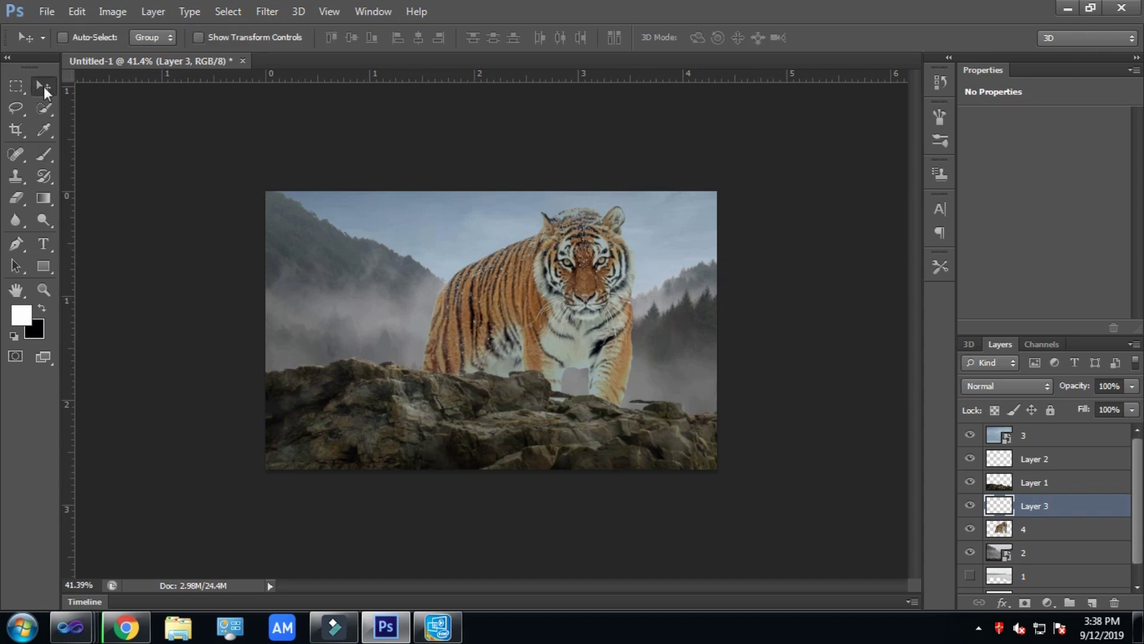
# Add a Brightness/Contrast adjustment layer with brightness -35 and contrast 40
pyautogui.click(1049, 602)
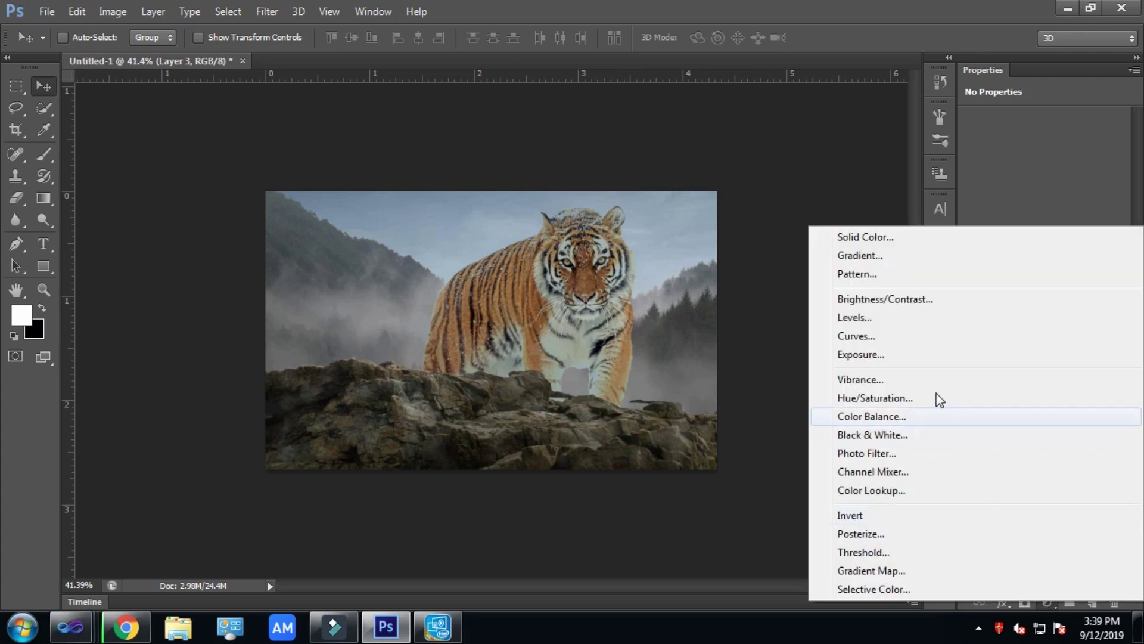
pyautogui.click(924, 300)
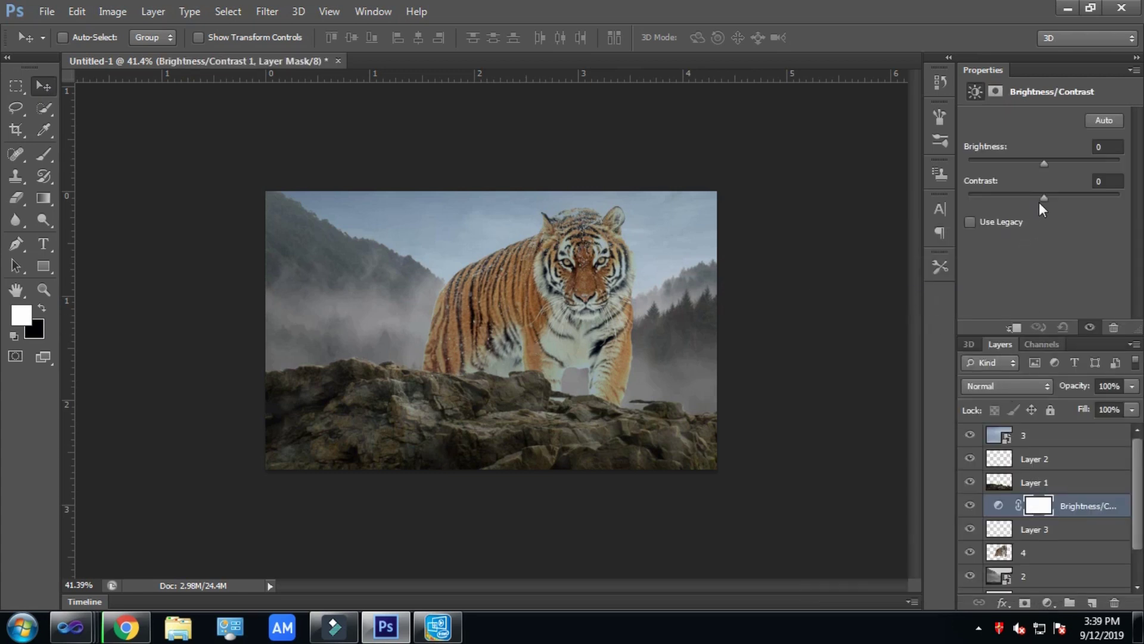
pyautogui.moveTo(1045, 198)
pyautogui.mouseDown()
pyautogui.moveTo(1071, 195)
pyautogui.moveTo(1065, 163)
pyautogui.moveTo(1014, 159)
pyautogui.moveTo(1027, 157)
pyautogui.mouseUp()
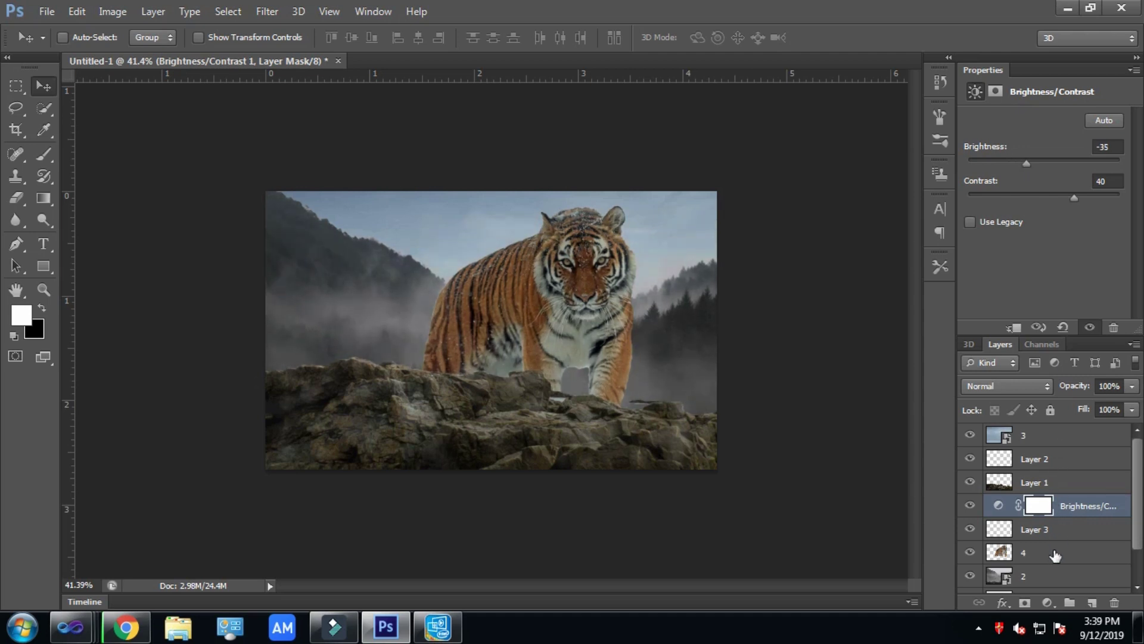
pyautogui.click(1052, 602)
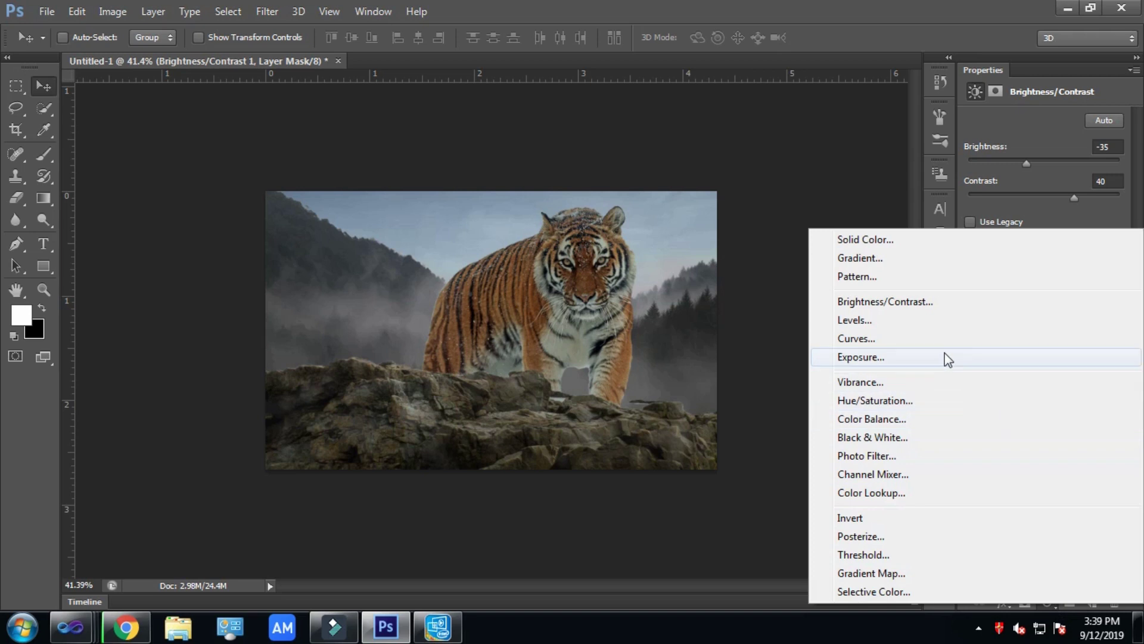
# Add a Levels layer, a Curves layer pulled down (130→83), and an empty layer on top
pyautogui.click(944, 325)
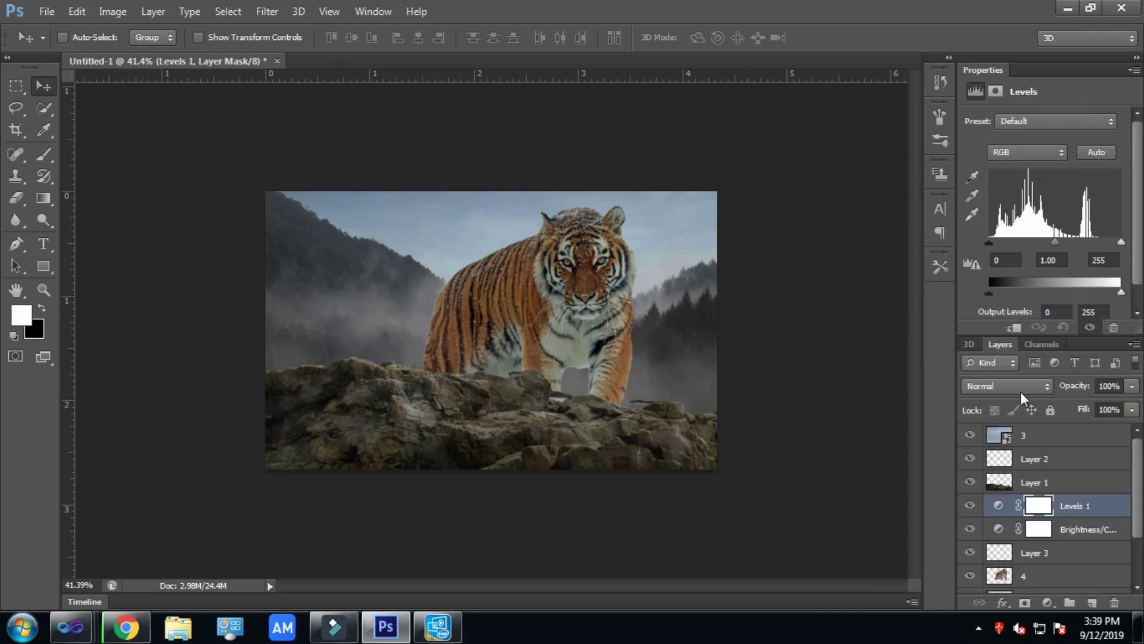
pyautogui.click(1049, 603)
pyautogui.click(913, 341)
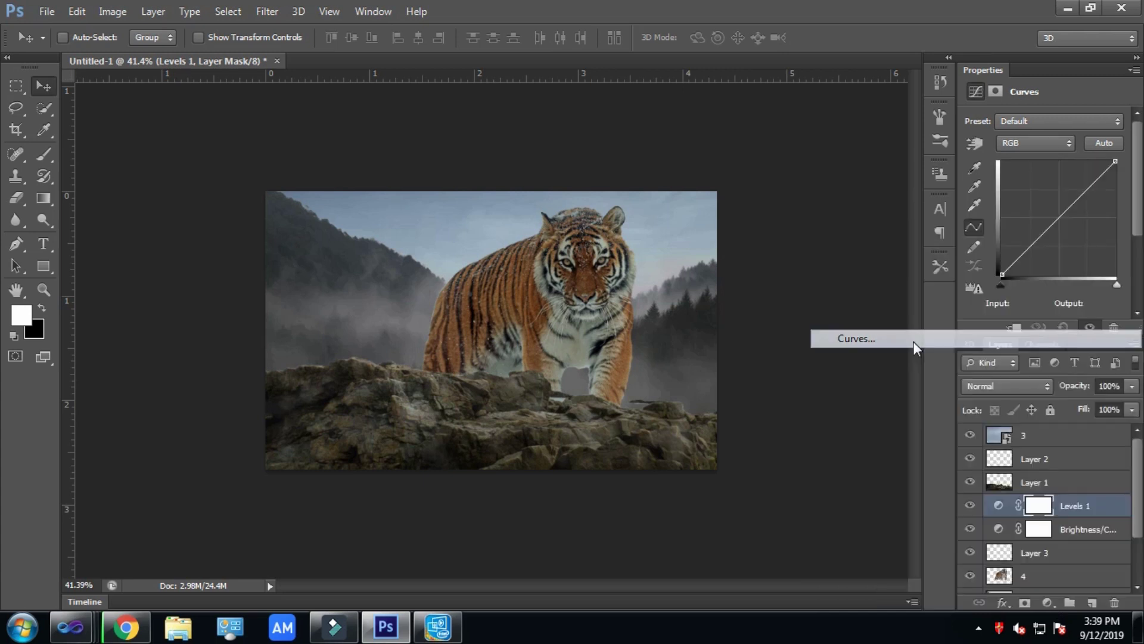
pyautogui.moveTo(1043, 235)
pyautogui.mouseDown()
pyautogui.moveTo(1043, 207)
pyautogui.moveTo(1059, 237)
pyautogui.mouseUp()
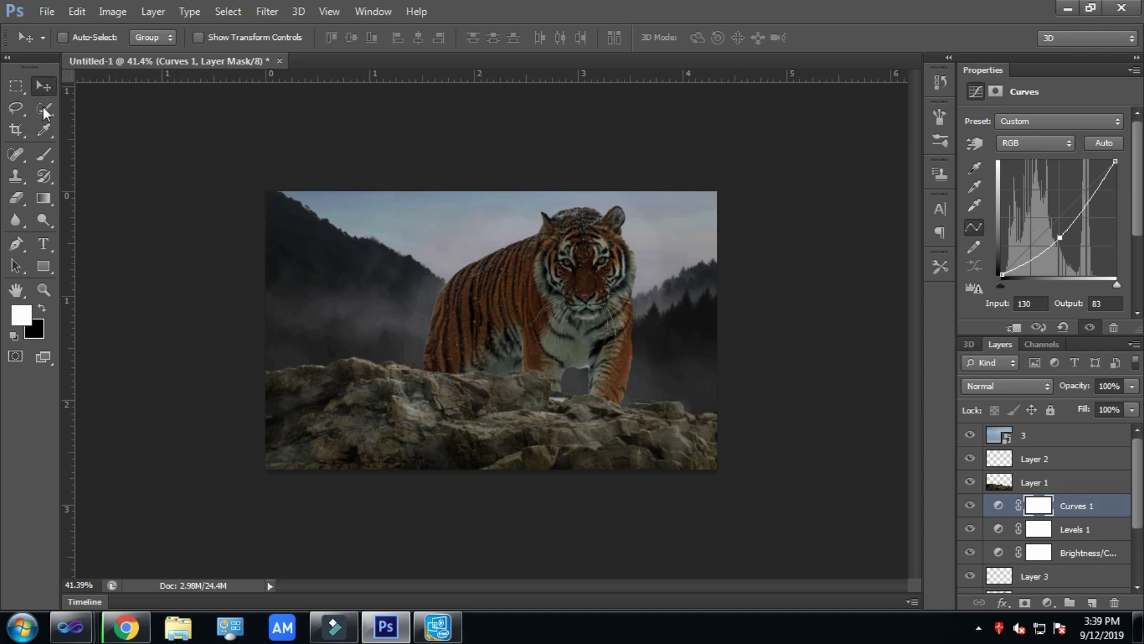
pyautogui.click(1092, 602)
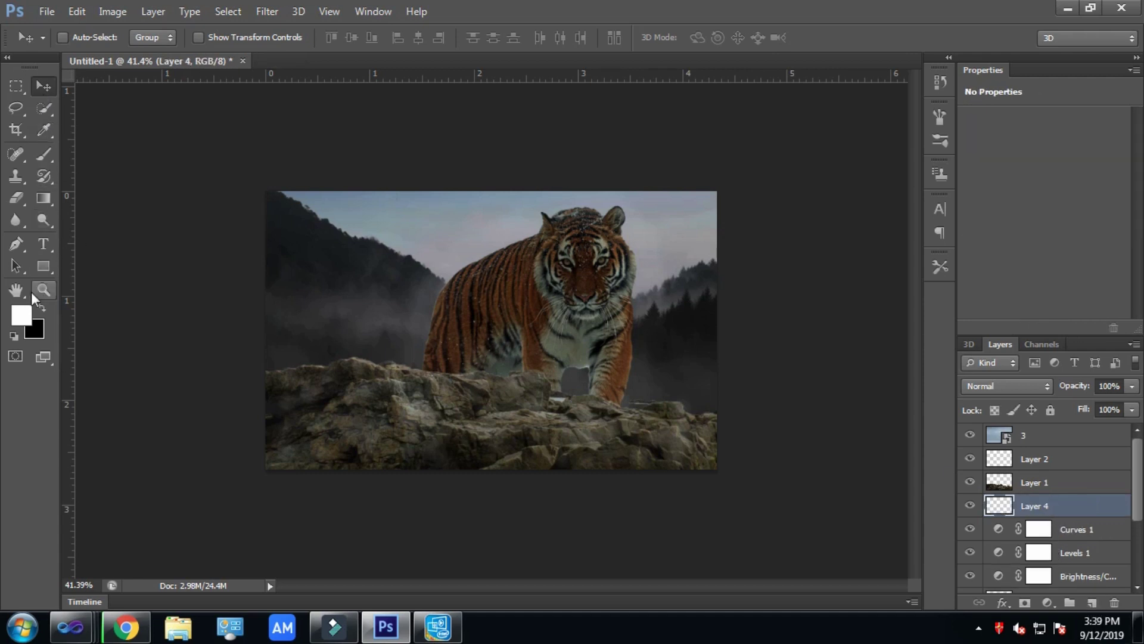
# Set a white brush to 18% opacity on Layer 4, undoing a stray stroke beside the tiger's ear
pyautogui.click(41, 151)
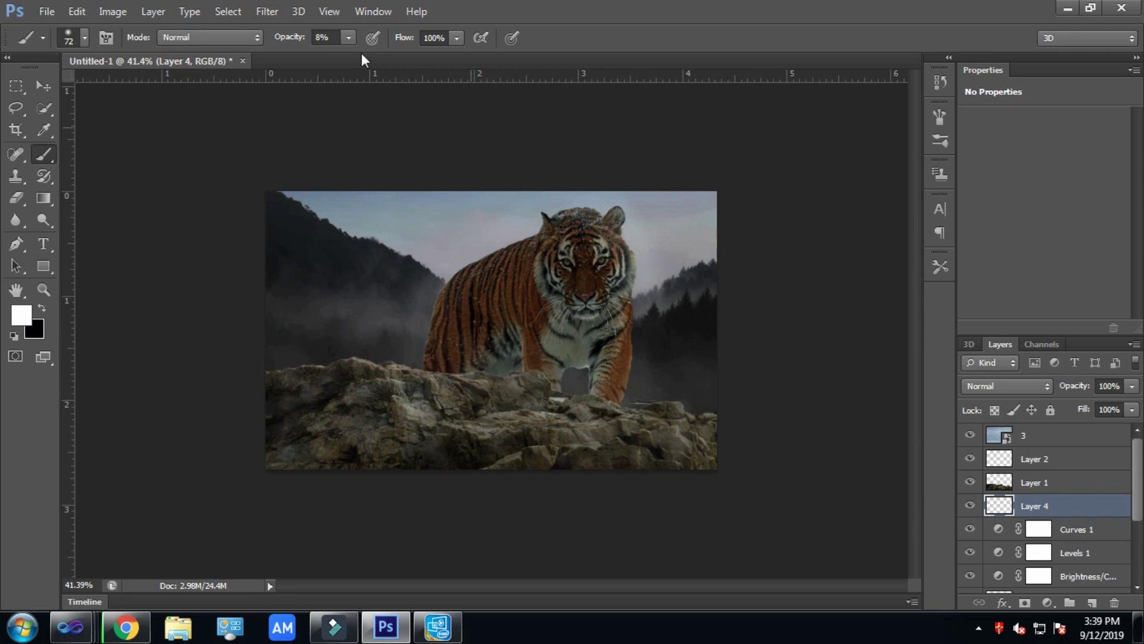
pyautogui.click(348, 38)
pyautogui.moveTo(357, 59); pyautogui.dragTo(357, 58)
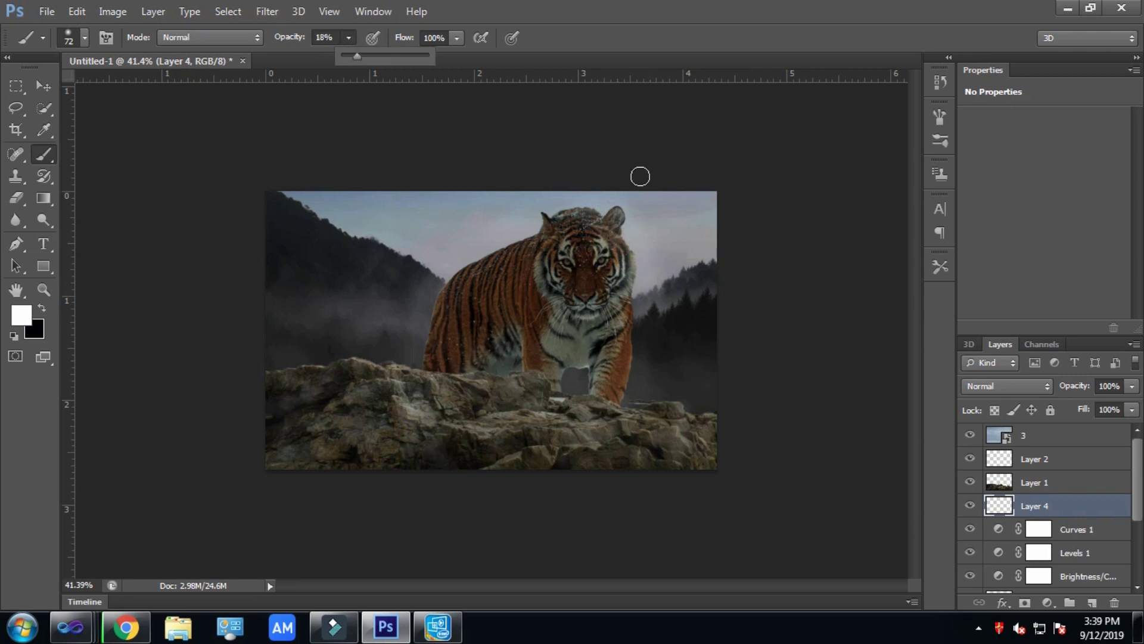
pyautogui.moveTo(615, 206); pyautogui.dragTo(635, 275)
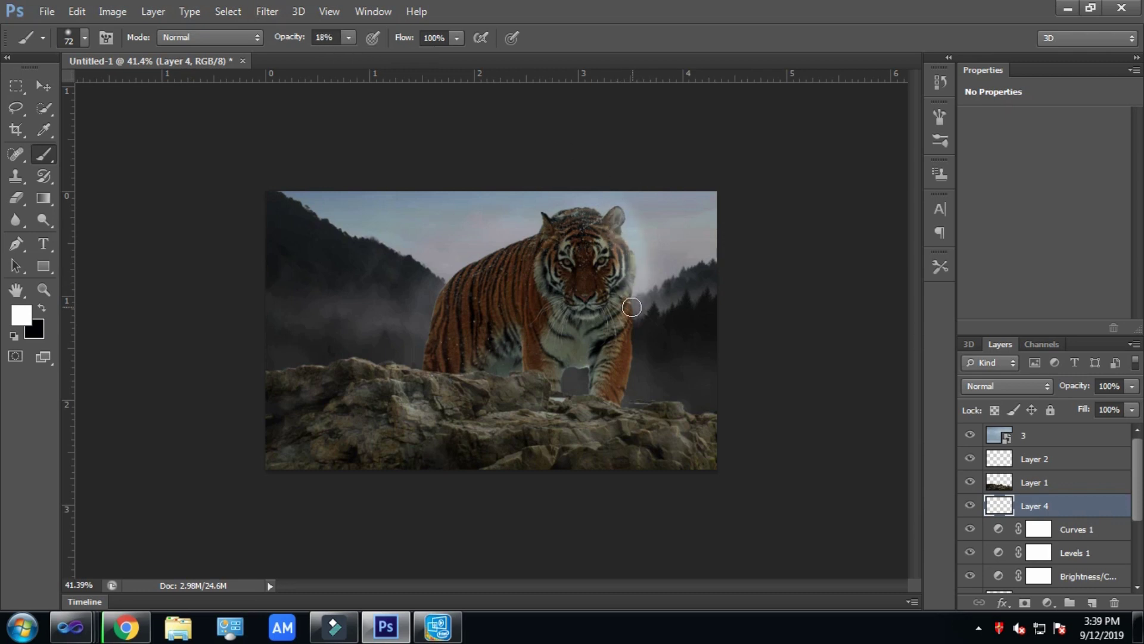
pyautogui.hotkey('ctrl', 'z')
# Lighten the fur on the tiger's cheeks and front legs with soft white strokes
pyautogui.moveTo(559, 277)
pyautogui.mouseDown()
pyautogui.moveTo(545, 245)
pyautogui.moveTo(568, 298)
pyautogui.mouseUp()
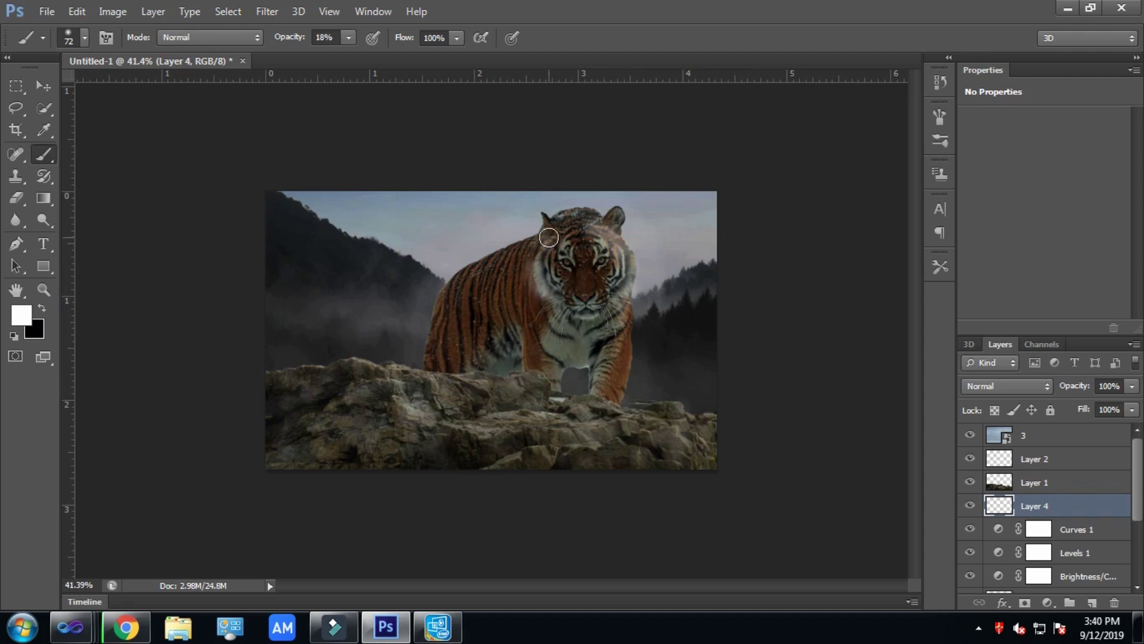
pyautogui.moveTo(613, 245)
pyautogui.mouseDown()
pyautogui.moveTo(611, 314)
pyautogui.moveTo(558, 314)
pyautogui.moveTo(586, 338)
pyautogui.mouseUp()
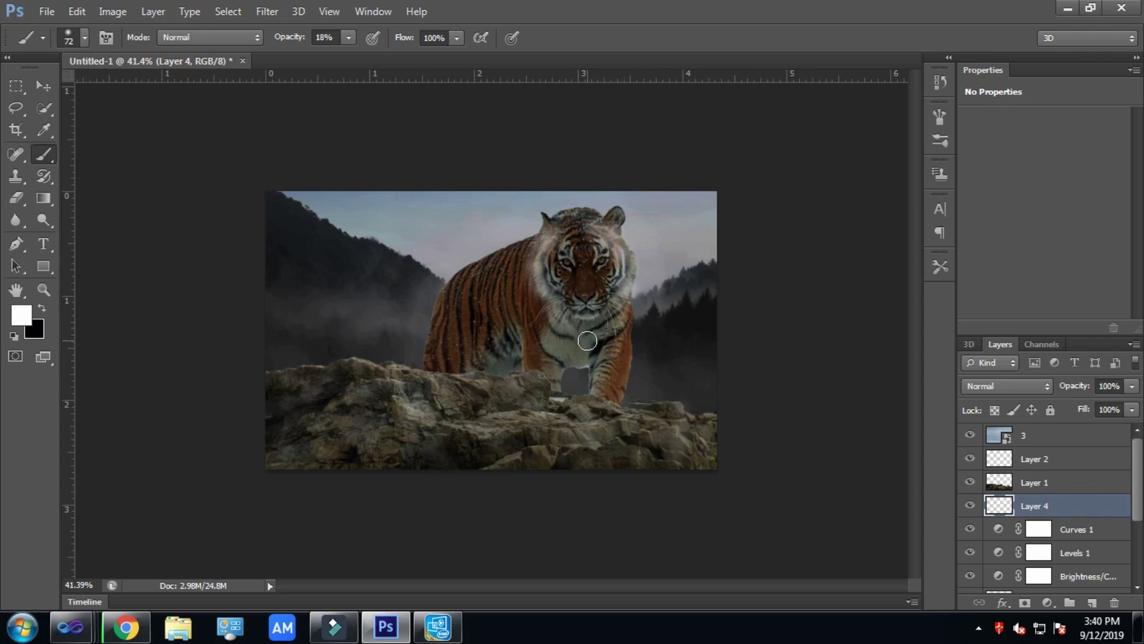
pyautogui.moveTo(534, 375)
pyautogui.mouseDown()
pyautogui.moveTo(508, 371)
pyautogui.moveTo(621, 401)
pyautogui.moveTo(583, 409)
pyautogui.mouseUp()
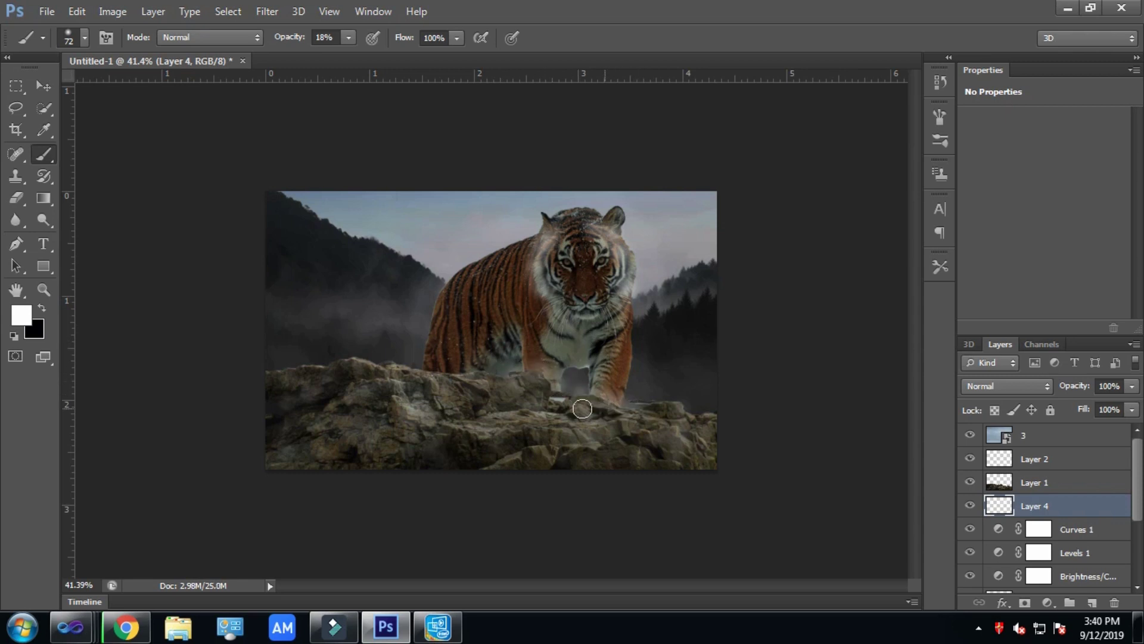
pyautogui.moveTo(491, 374)
pyautogui.mouseDown()
pyautogui.moveTo(435, 368)
pyautogui.moveTo(455, 378)
pyautogui.moveTo(607, 357)
pyautogui.mouseUp()
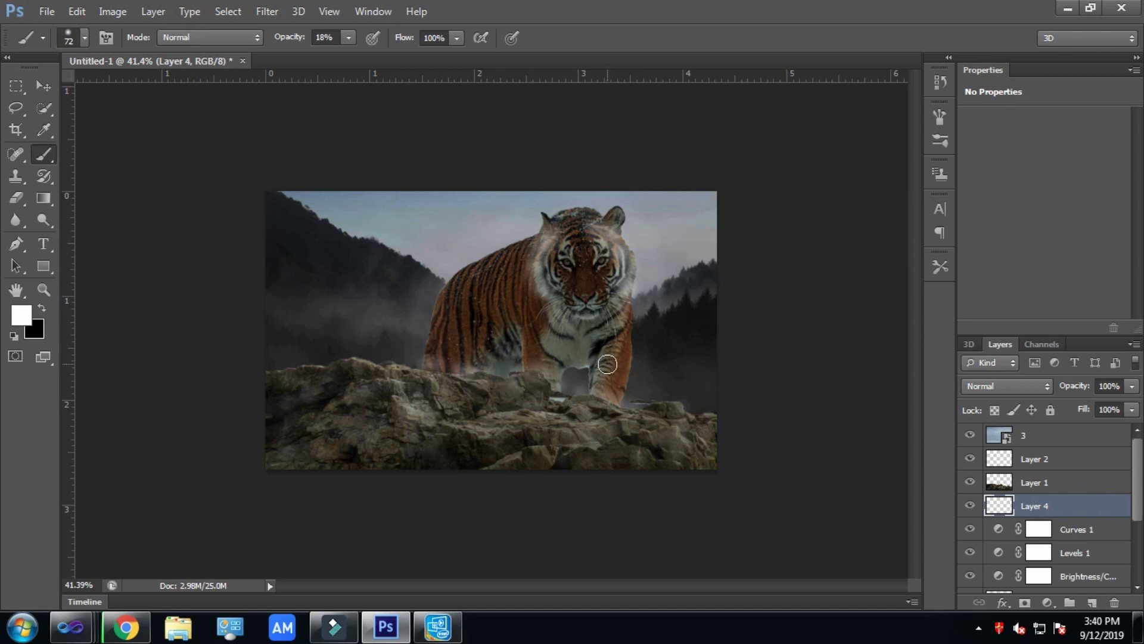
pyautogui.moveTo(549, 236)
pyautogui.mouseDown()
pyautogui.moveTo(545, 260)
pyautogui.moveTo(582, 232)
pyautogui.mouseUp()
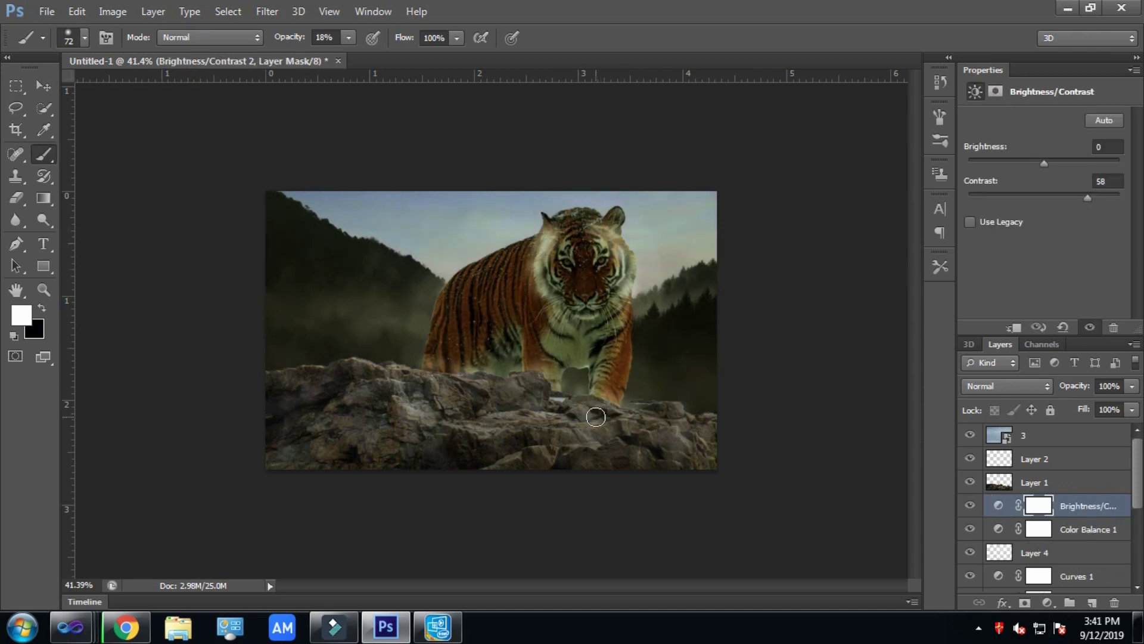
pyautogui.click(47, 11)
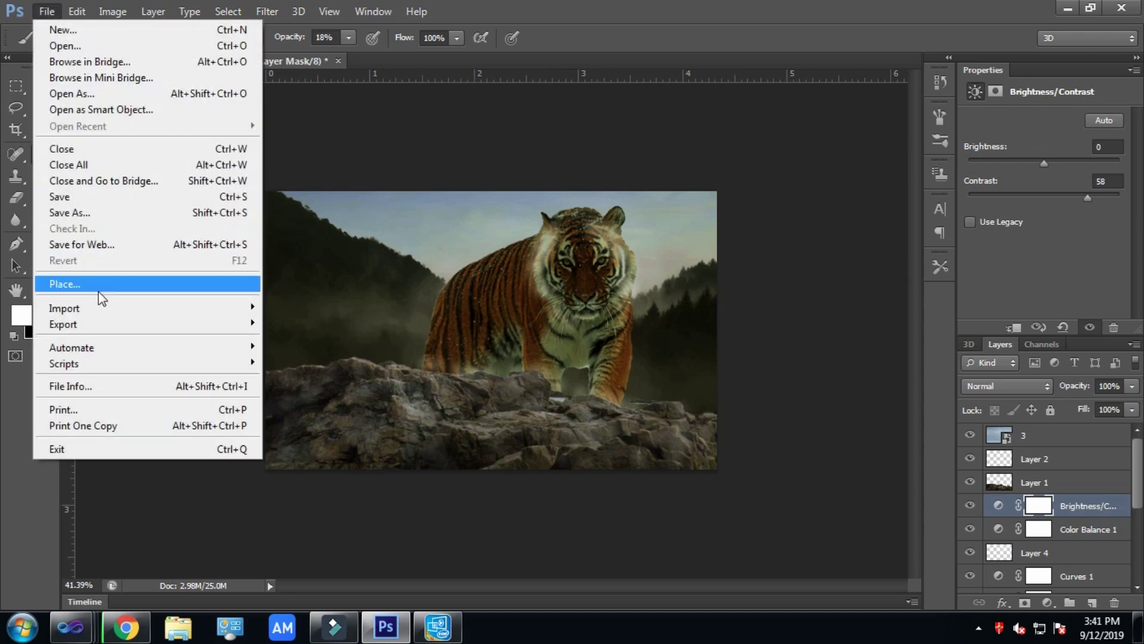
# Place 5.jpg, commit its transform, and move layer 5 to the top of the stack
pyautogui.click(113, 286)
pyautogui.doubleClick(284, 246)
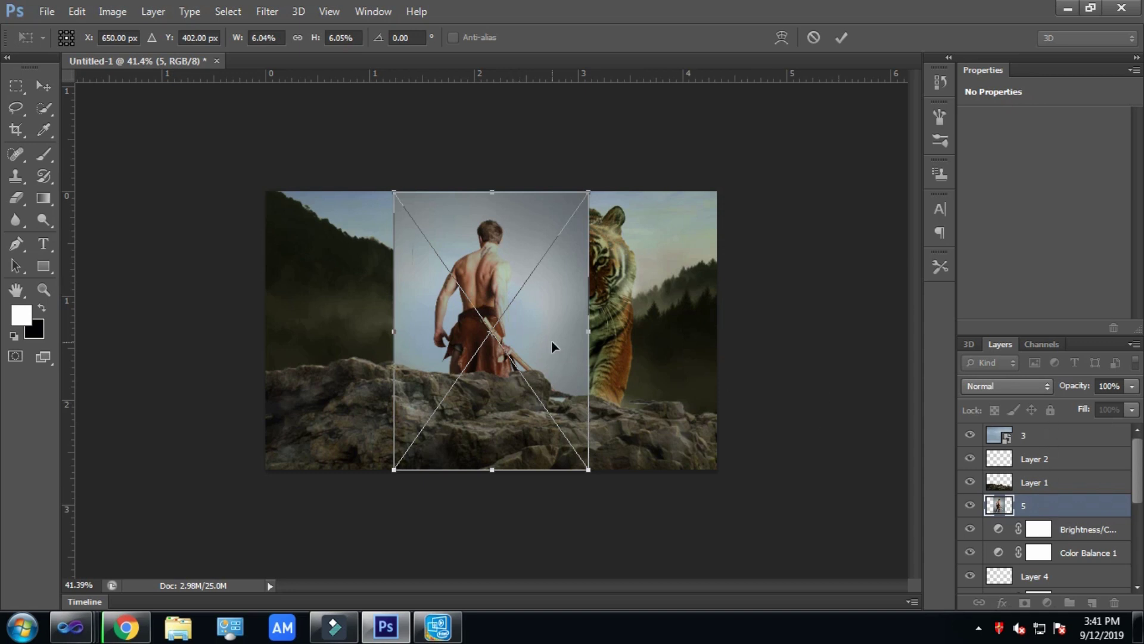
pyautogui.press('b')
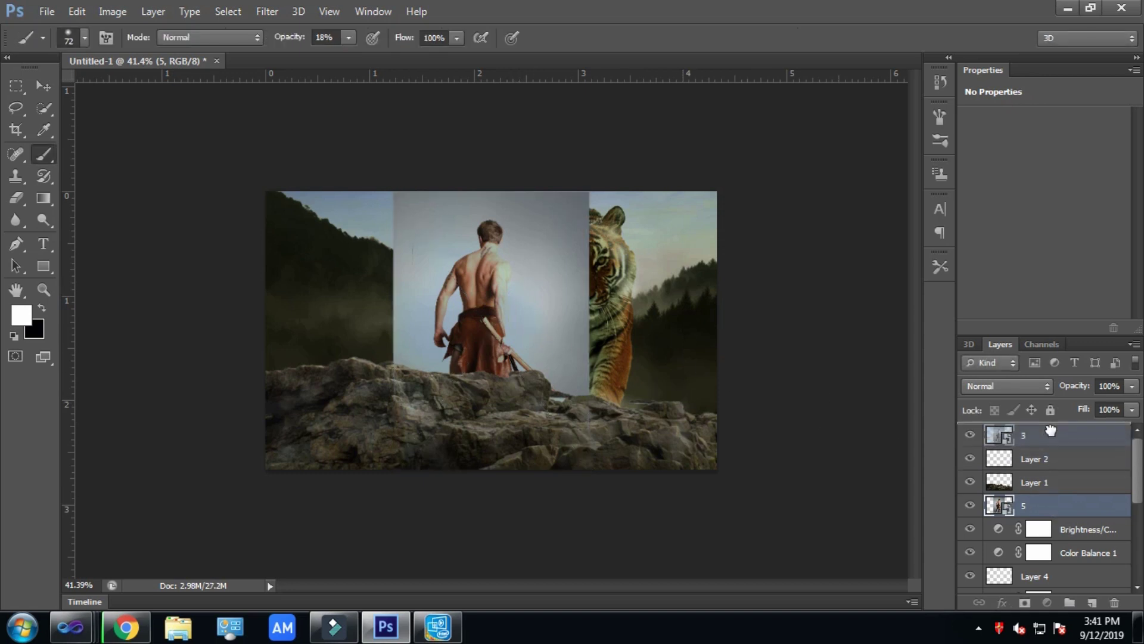
pyautogui.moveTo(1049, 507); pyautogui.dragTo(1049, 434)
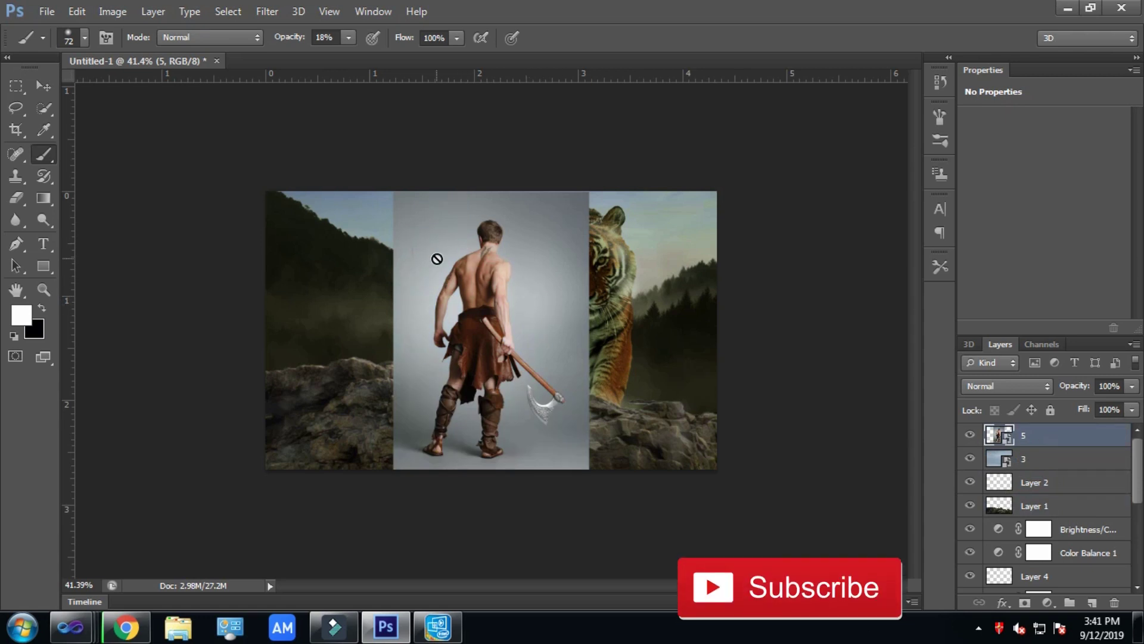
pyautogui.scroll(3, 417, 250)
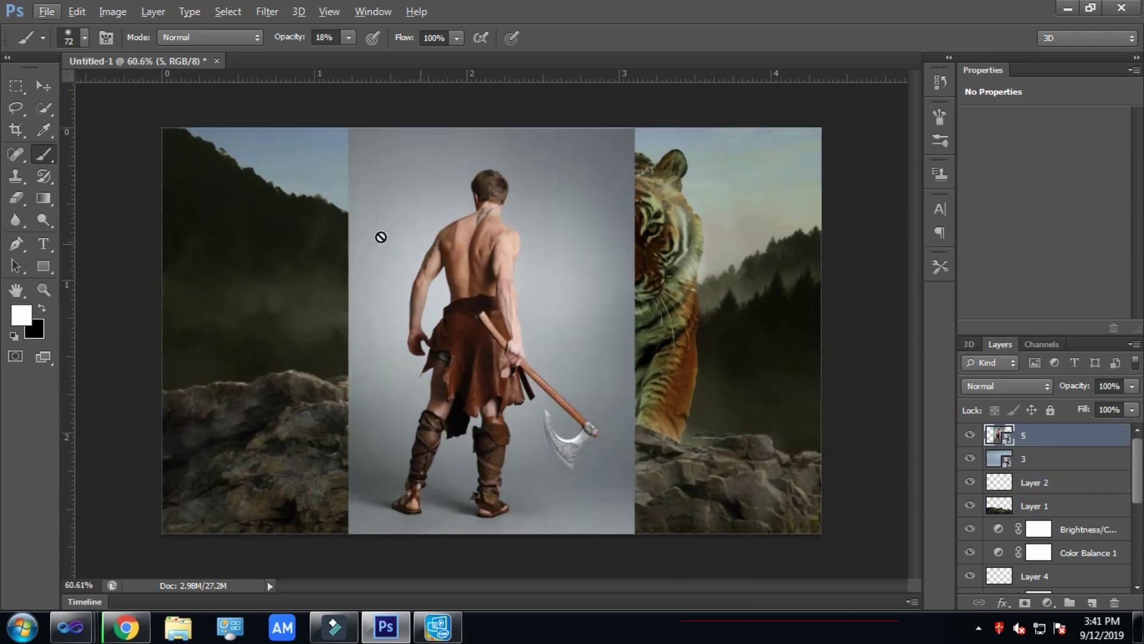
# Rasterize layer 5 and delete the quick-selected grey background beside the warrior's head
pyautogui.click(42, 108)
pyautogui.click(415, 187)
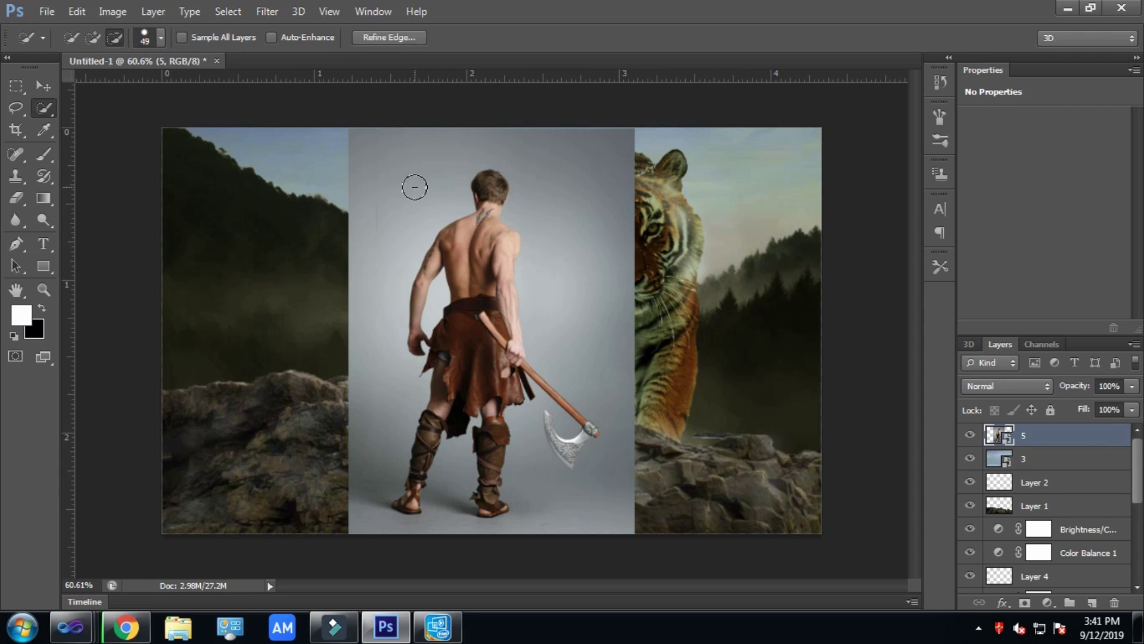
pyautogui.moveTo(409, 192); pyautogui.dragTo(368, 237)
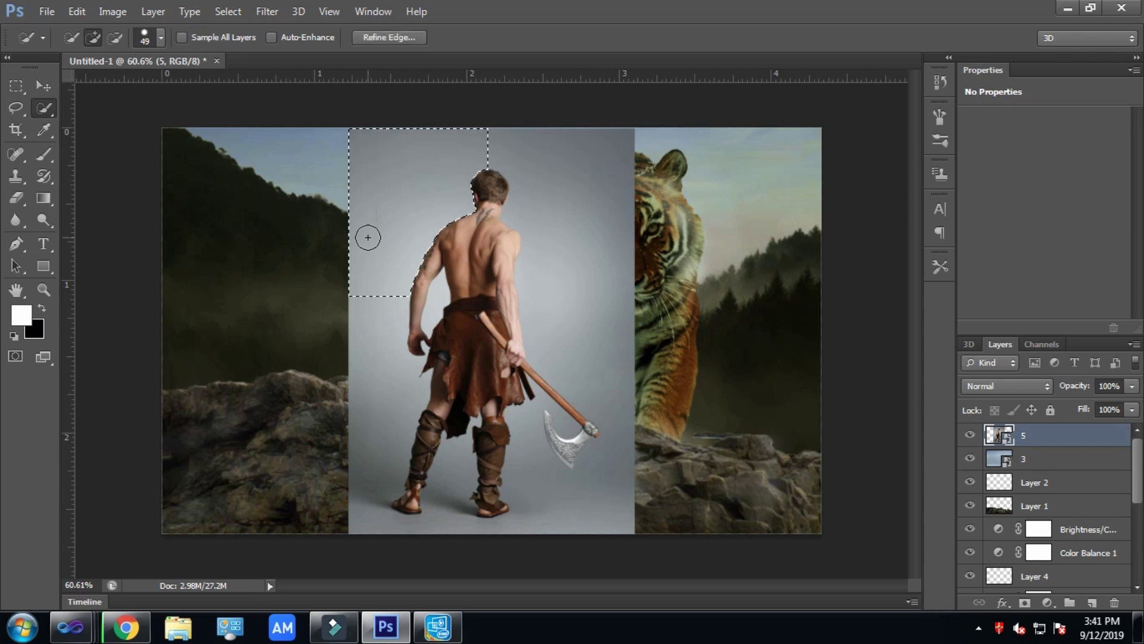
pyautogui.rightClick(1080, 437)
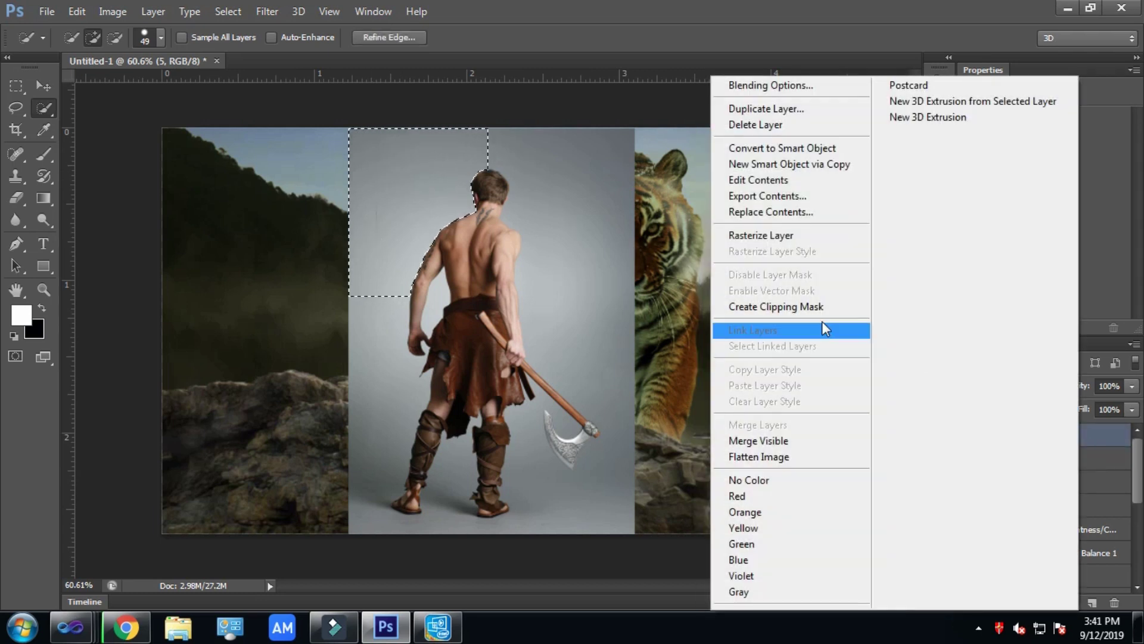
pyautogui.click(775, 236)
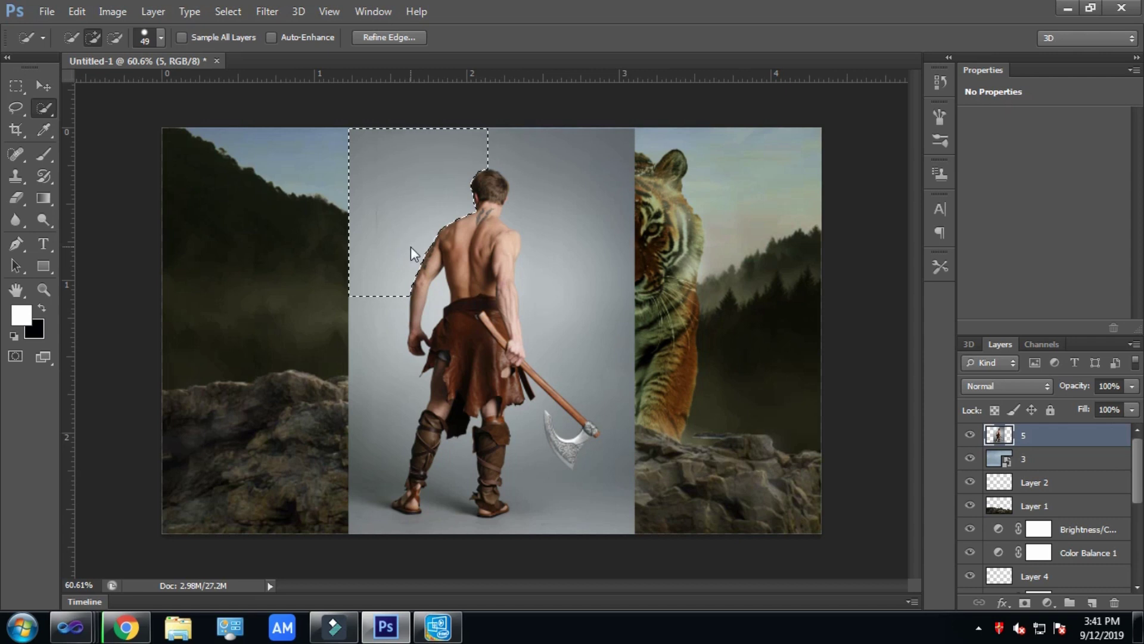
pyautogui.press('Delete')
pyautogui.hotkey('ctrl', 'd')
# Delete the grey strips at lower left, above the head, and right of the warrior
pyautogui.click(371, 340)
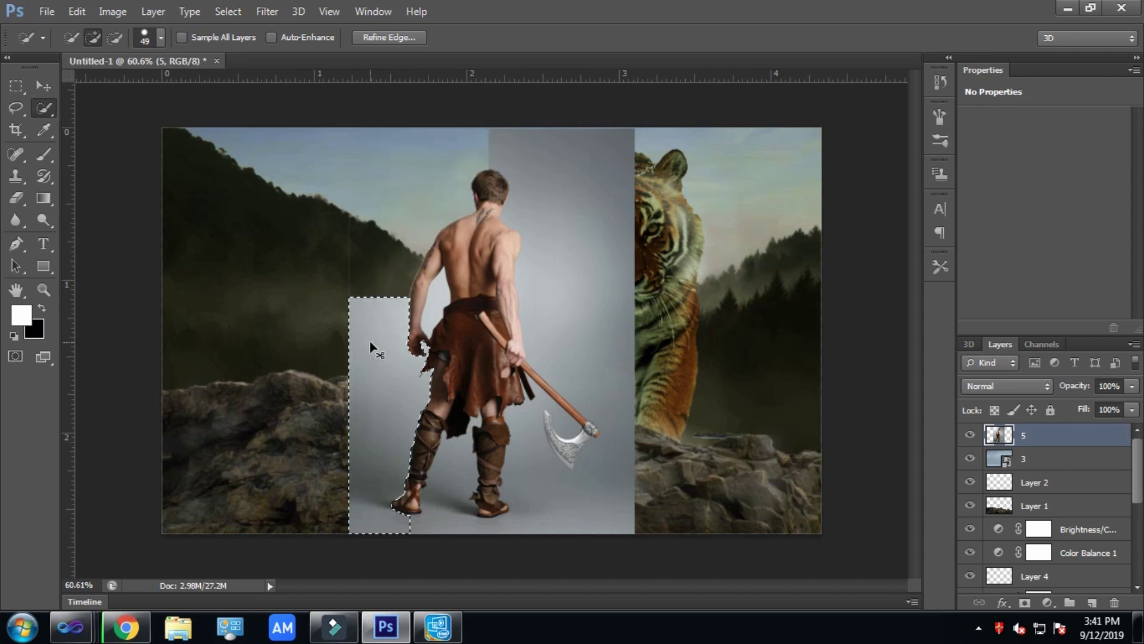
pyautogui.press('Delete')
pyautogui.hotkey('ctrl', 'd')
pyautogui.moveTo(537, 179); pyautogui.dragTo(563, 178)
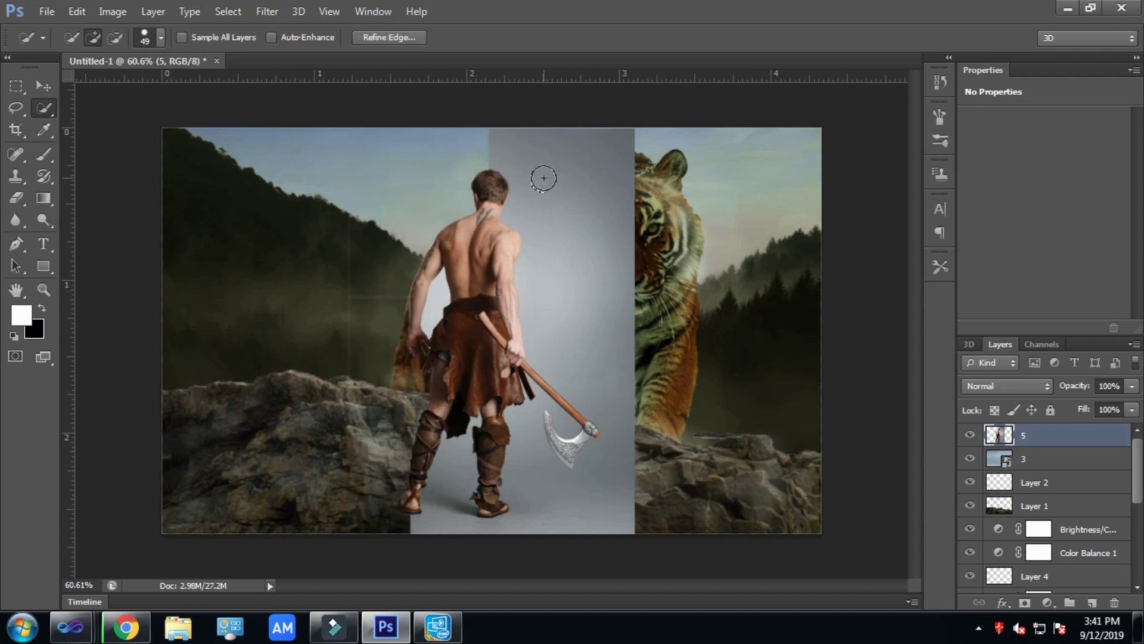
pyautogui.press('Delete')
pyautogui.hotkey('ctrl', 'd')
pyautogui.moveTo(599, 260)
pyautogui.mouseDown()
pyautogui.moveTo(588, 230)
pyautogui.moveTo(612, 376)
pyautogui.mouseUp()
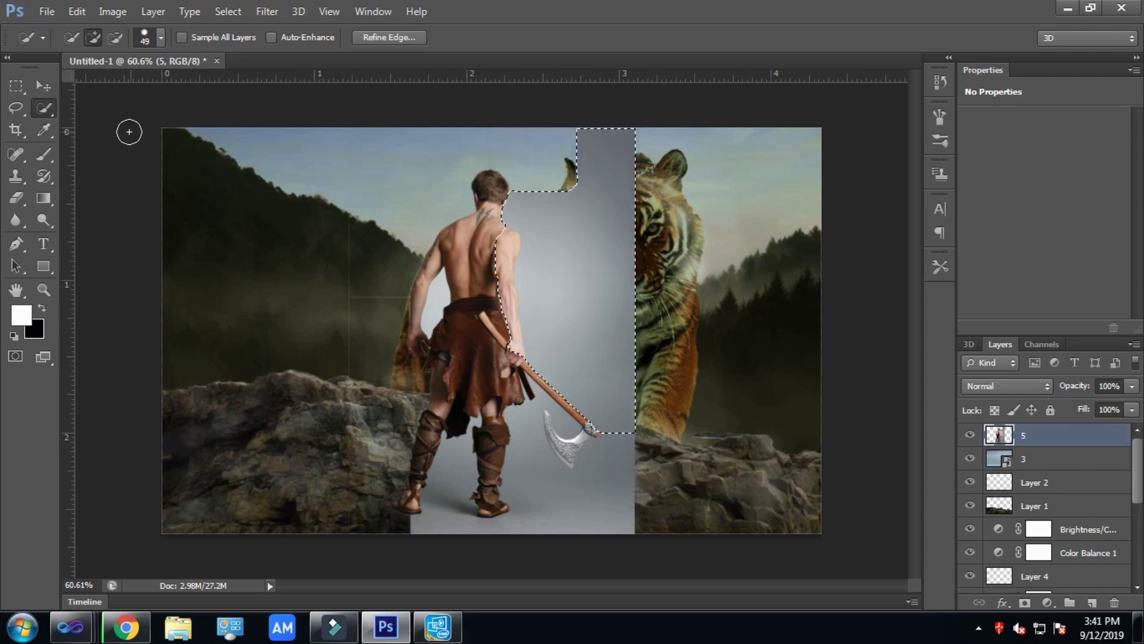
pyautogui.click(115, 37)
pyautogui.moveTo(504, 274)
pyautogui.mouseDown()
pyautogui.moveTo(499, 242)
pyautogui.moveTo(503, 313)
pyautogui.moveTo(529, 354)
pyautogui.mouseUp()
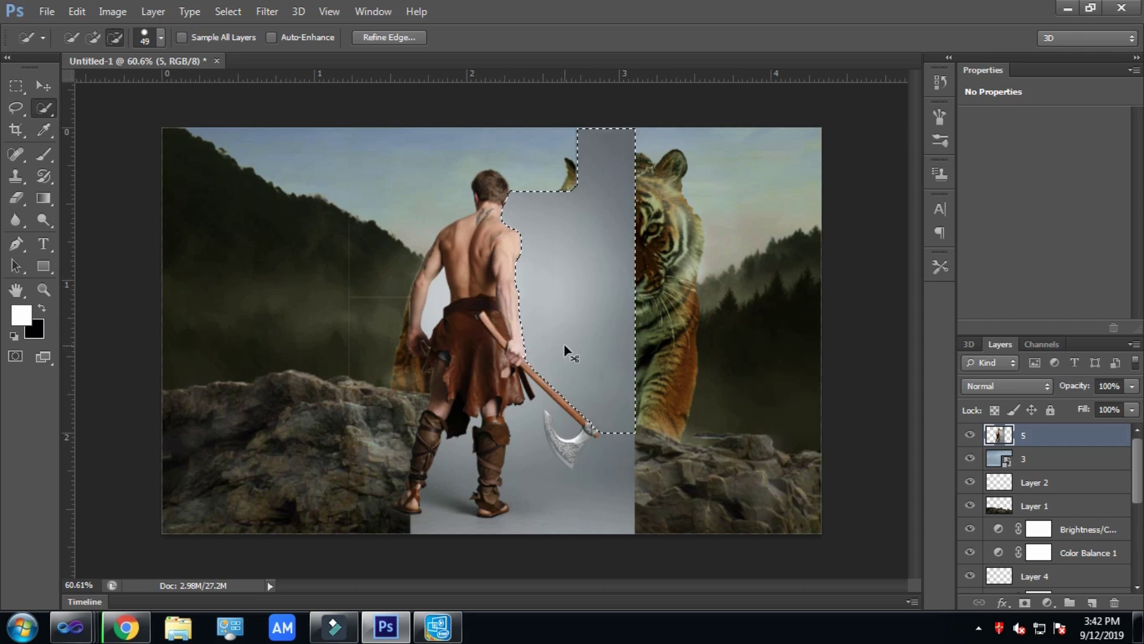
pyautogui.press('Delete')
pyautogui.hotkey('ctrl', 'd')
# Select the grey area near the axe with a 15 px brush, excluding the axe blade
pyautogui.moveTo(568, 495); pyautogui.dragTo(576, 507)
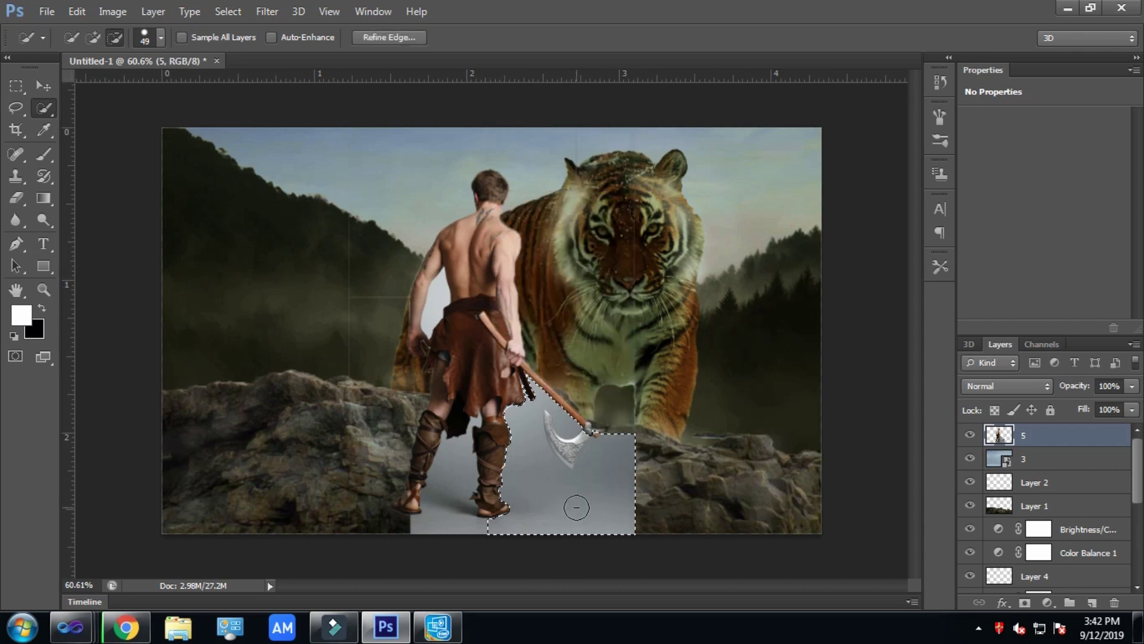
pyautogui.click(93, 37)
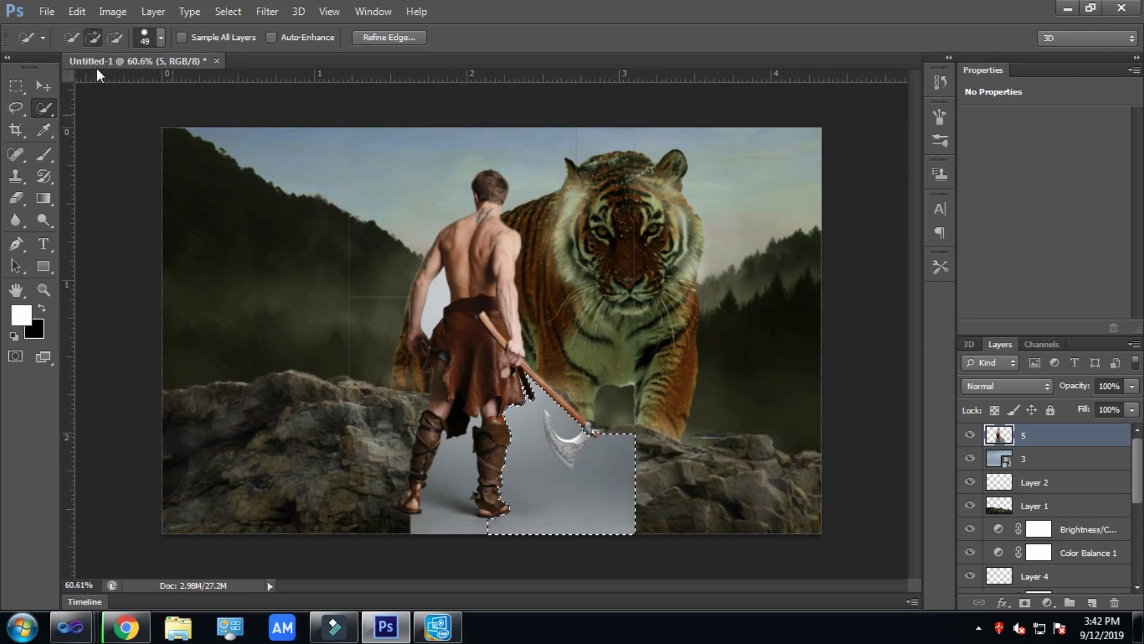
pyautogui.click(161, 38)
pyautogui.moveTo(106, 87); pyautogui.dragTo(88, 87)
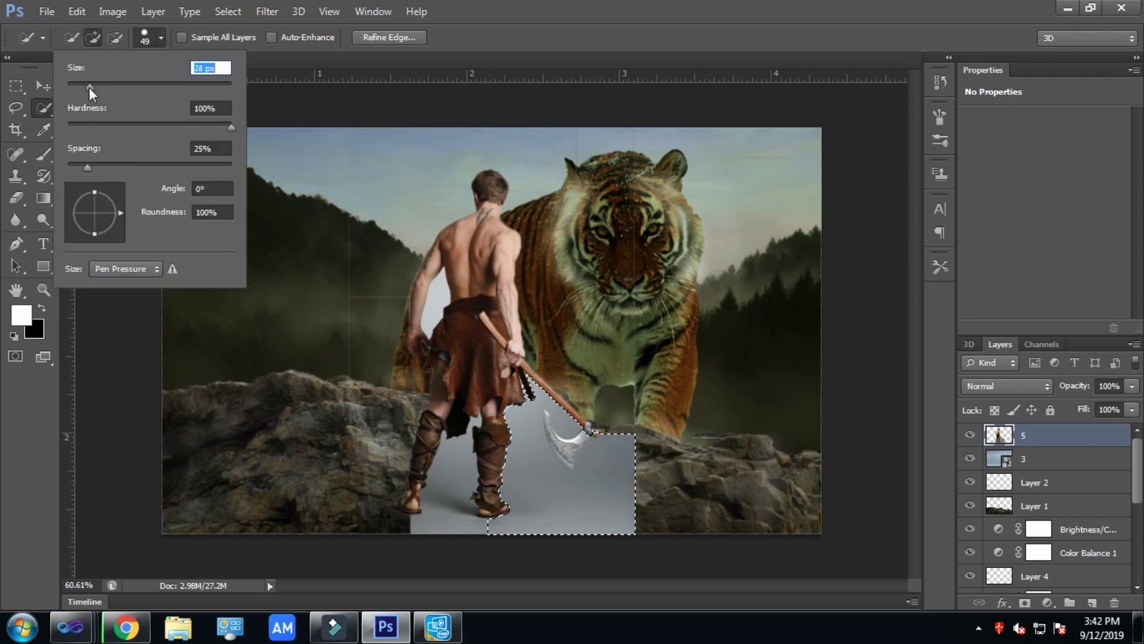
pyautogui.click(585, 432)
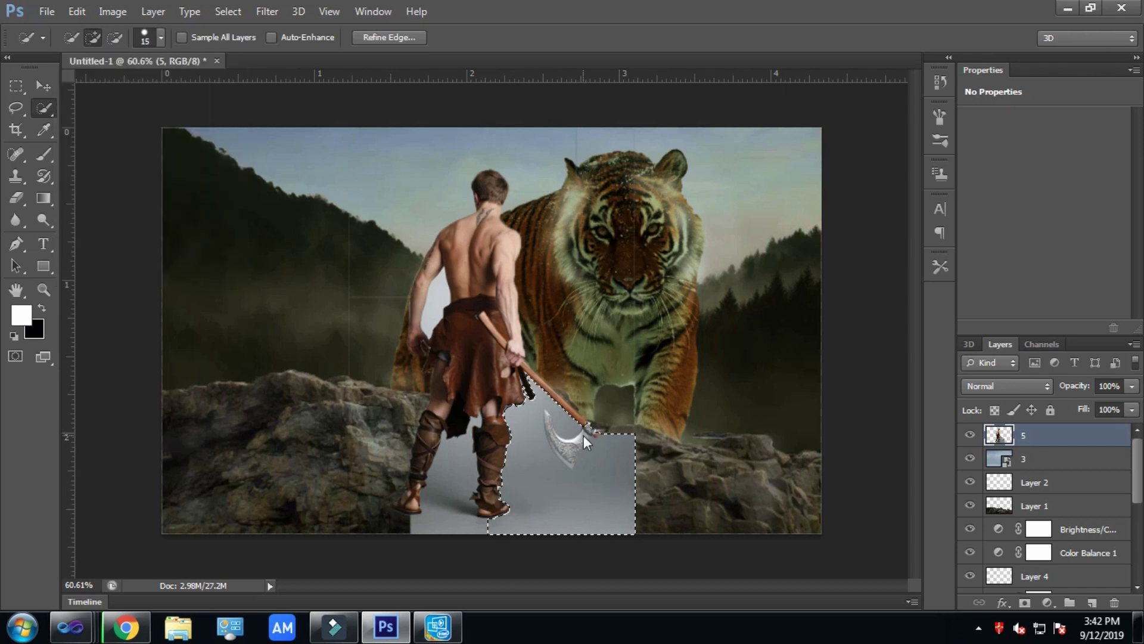
pyautogui.click(115, 37)
pyautogui.moveTo(586, 438)
pyautogui.mouseDown()
pyautogui.moveTo(554, 455)
pyautogui.moveTo(548, 418)
pyautogui.mouseUp()
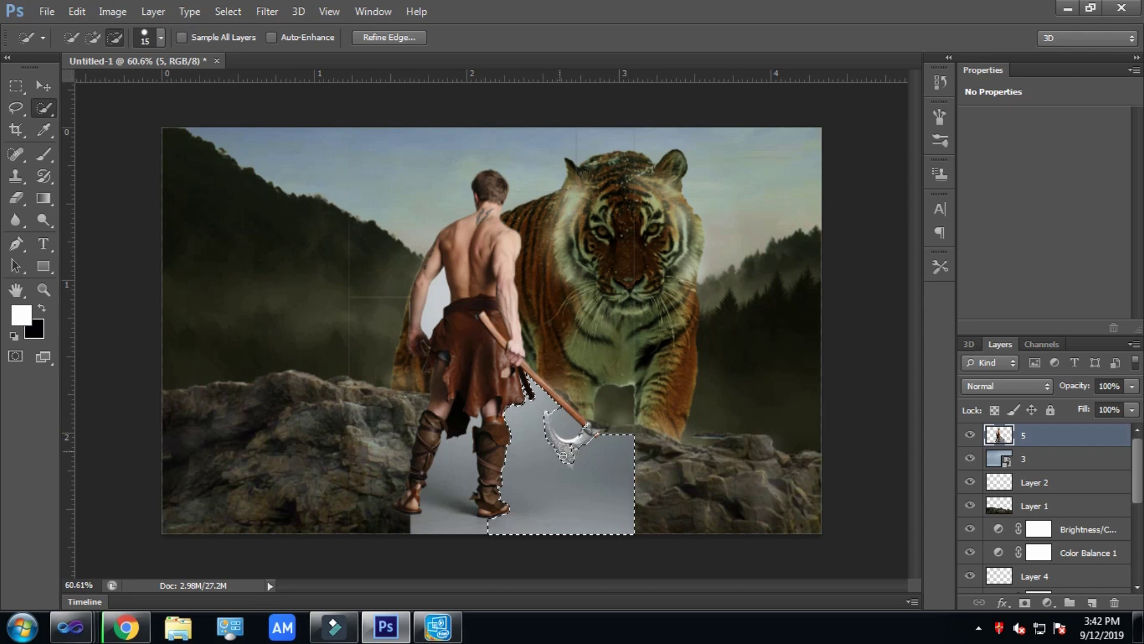
pyautogui.hotkey('ctrl', 'd')
# Try rectangular selections beside the warrior, over the tiger's head and rocks, then discard them
pyautogui.press('m')
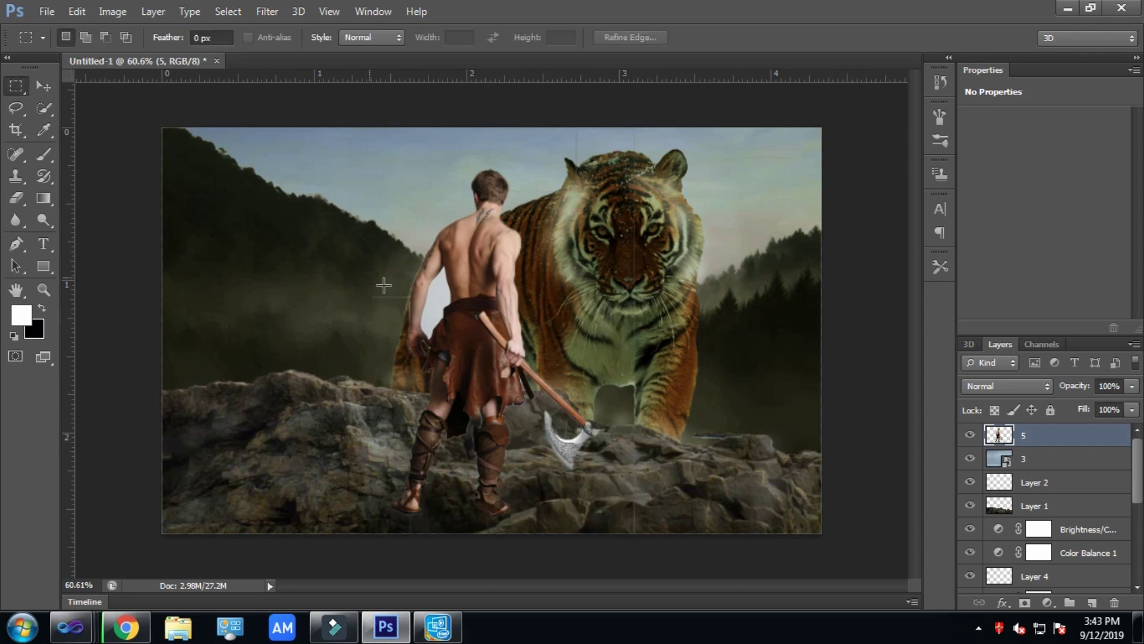
pyautogui.moveTo(369, 278); pyautogui.dragTo(402, 306)
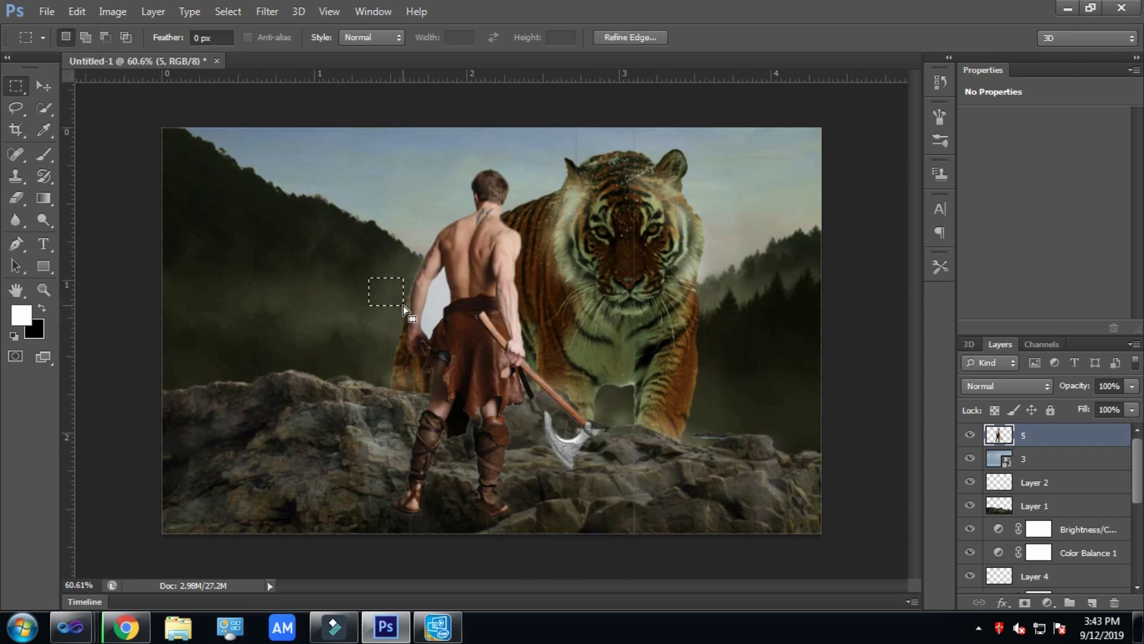
pyautogui.click(395, 307)
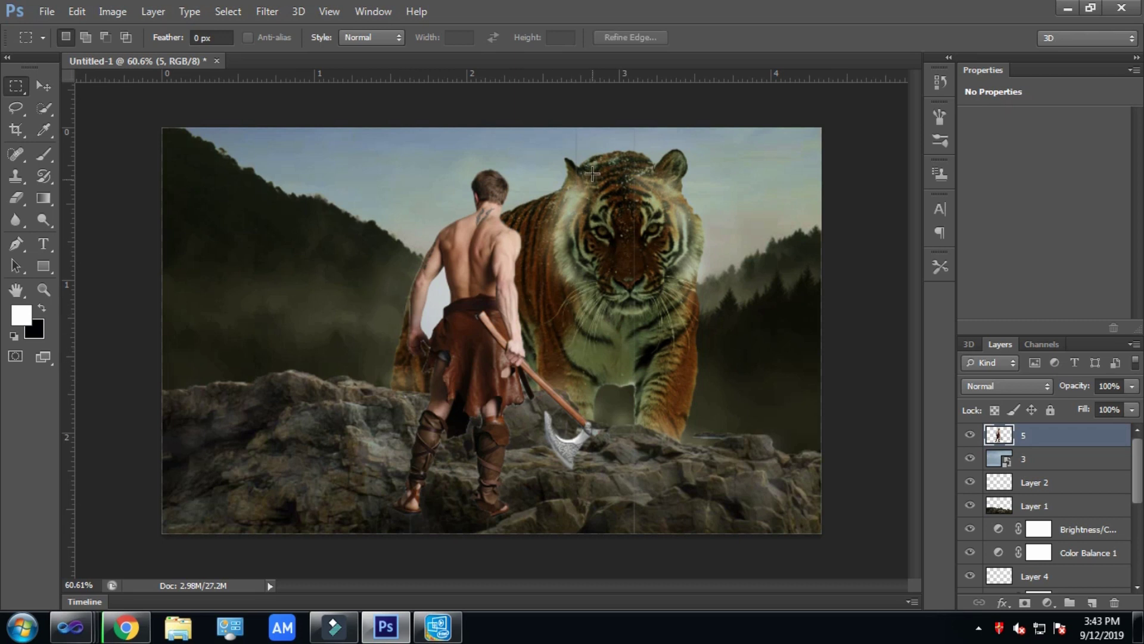
pyautogui.moveTo(560, 112); pyautogui.dragTo(674, 377)
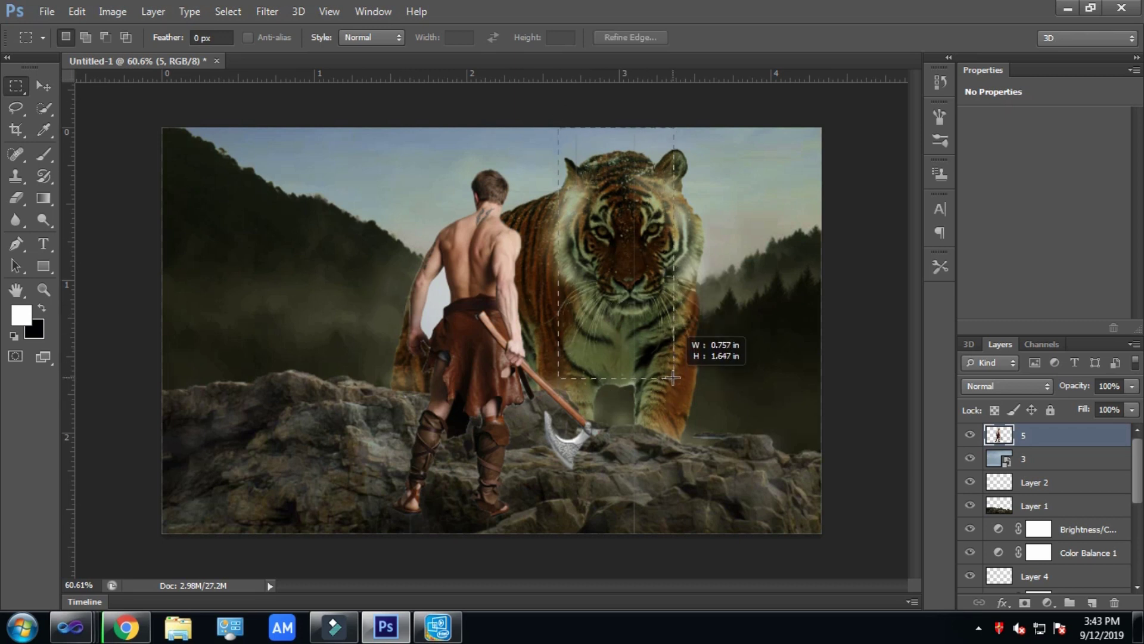
pyautogui.click(671, 381)
pyautogui.moveTo(615, 356); pyautogui.dragTo(638, 565)
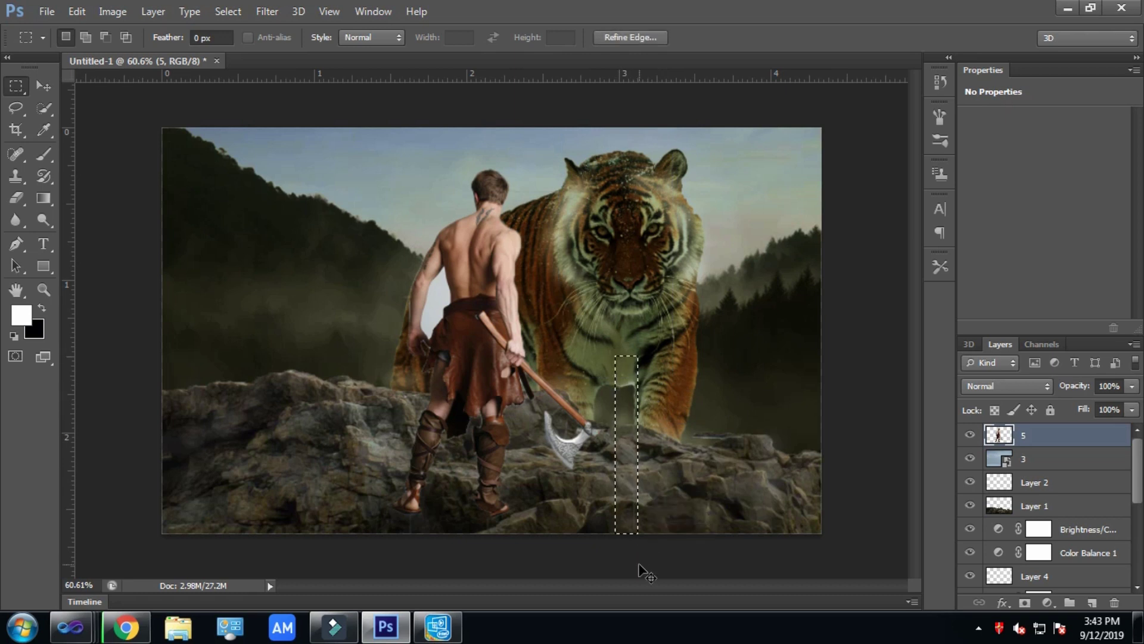
pyautogui.hotkey('ctrl', 'd')
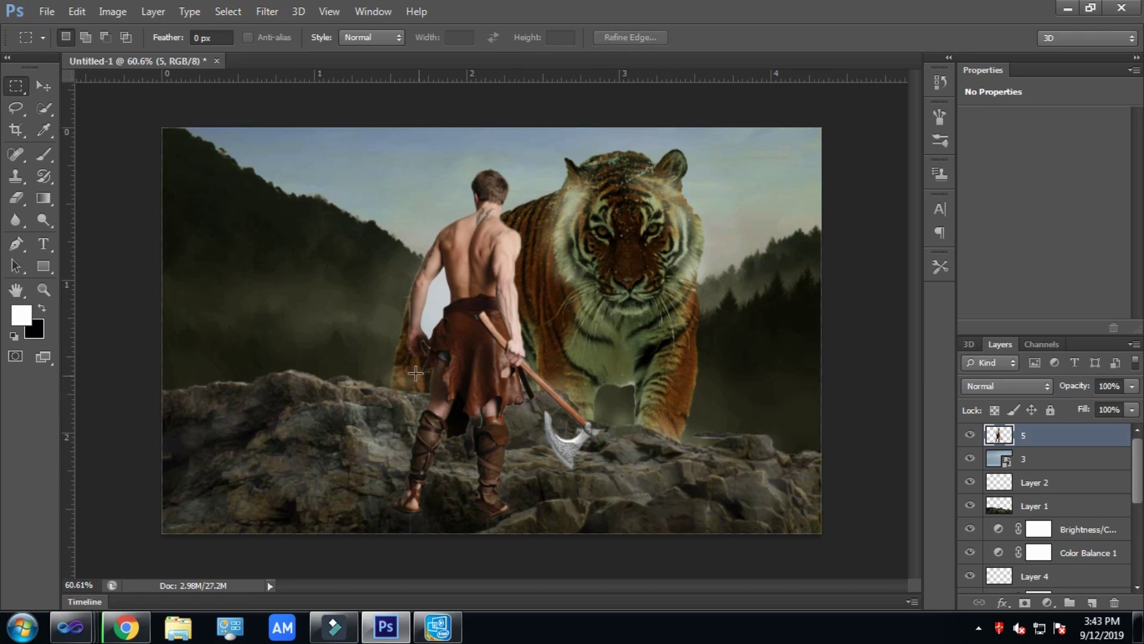
# Delete the leftover sky between the warrior's arm and body, then shift him left and down
pyautogui.click(51, 106)
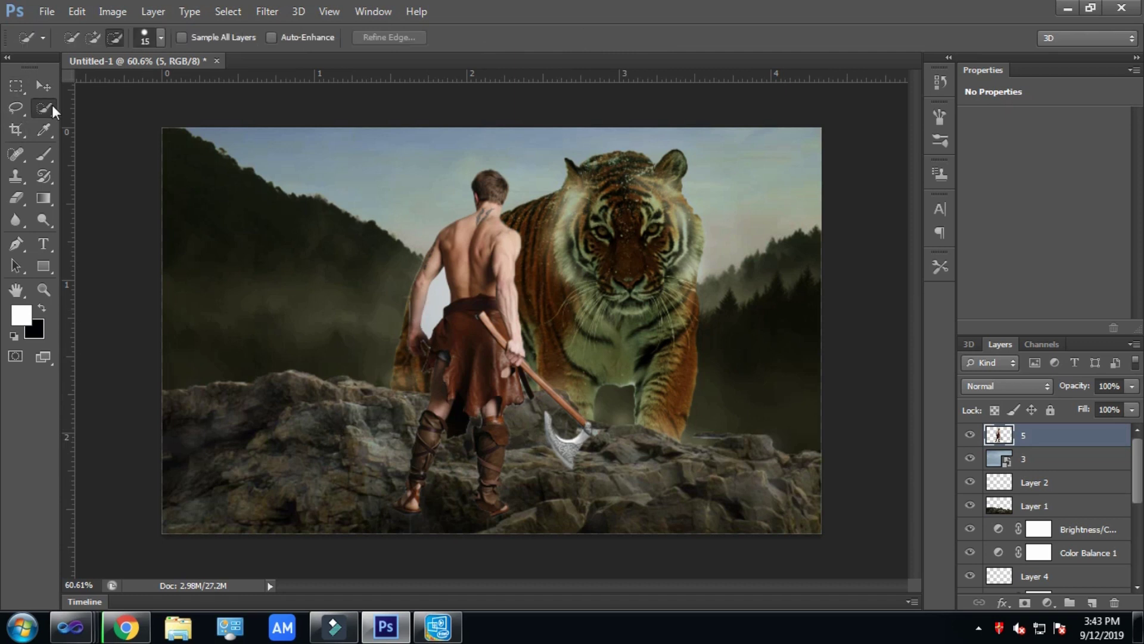
pyautogui.moveTo(440, 293); pyautogui.dragTo(441, 301)
pyautogui.press('Delete')
pyautogui.hotkey('ctrl', 'd')
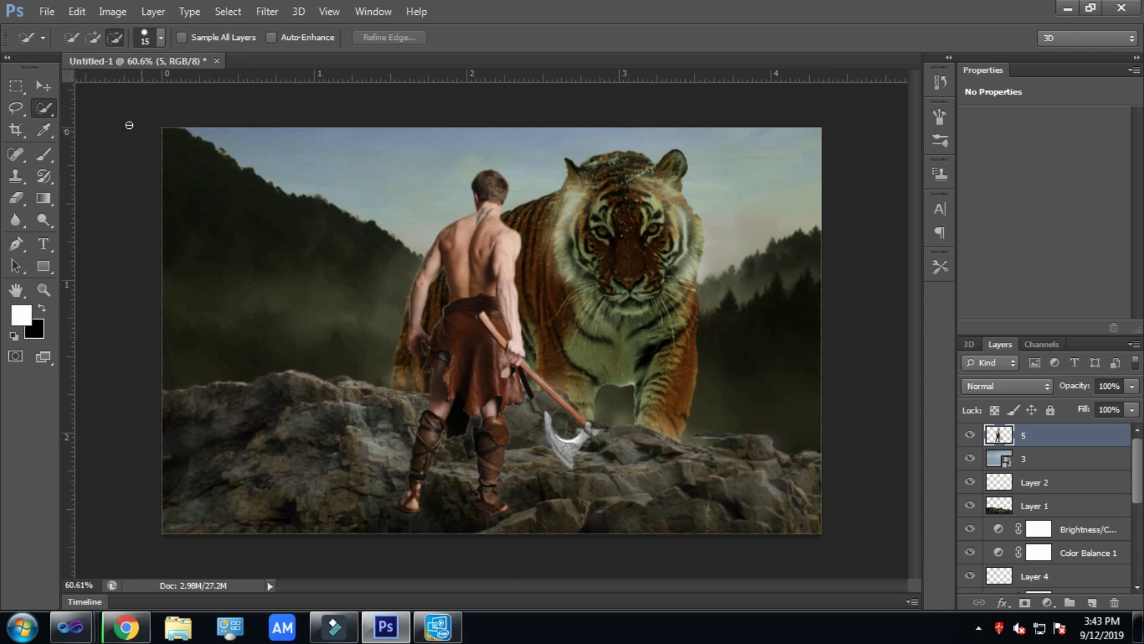
pyautogui.click(52, 87)
pyautogui.moveTo(458, 302); pyautogui.dragTo(418, 342)
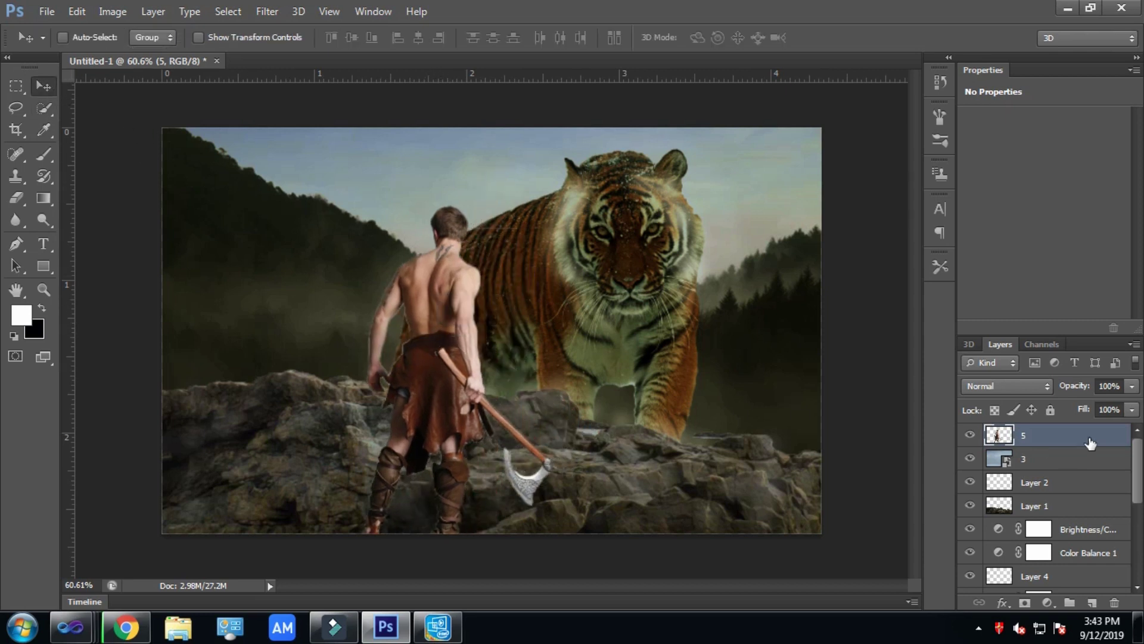
# Load the warrior's outline, attempt a strip selection below the image, and move him up-left
pyautogui.keyDown('ctrl'); pyautogui.click(994, 441); pyautogui.keyUp('ctrl')
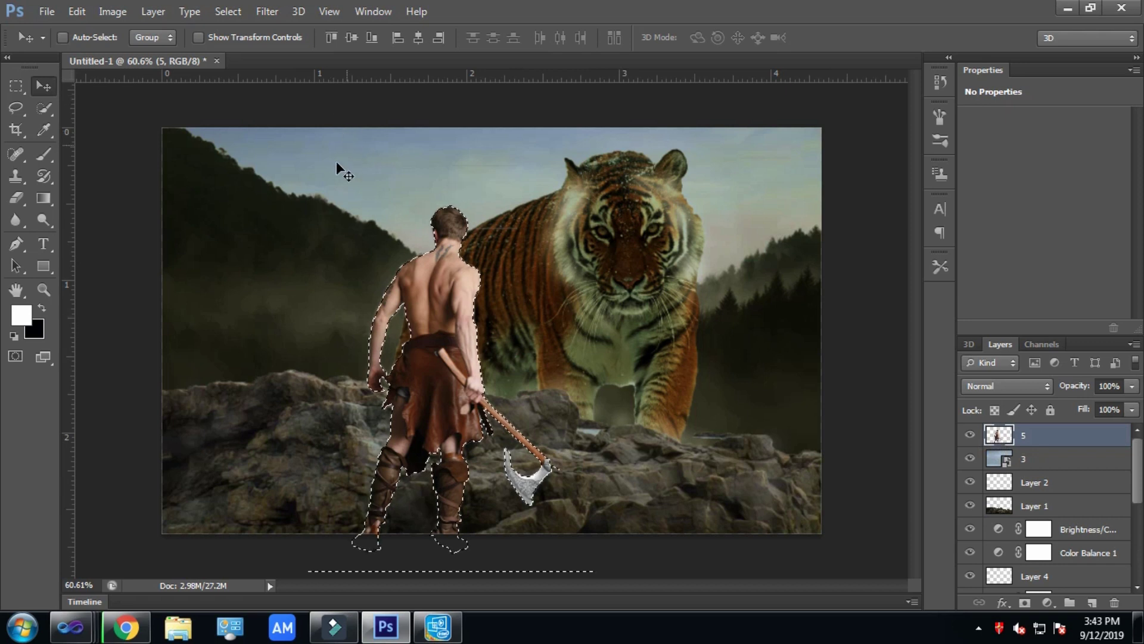
pyautogui.click(16, 86)
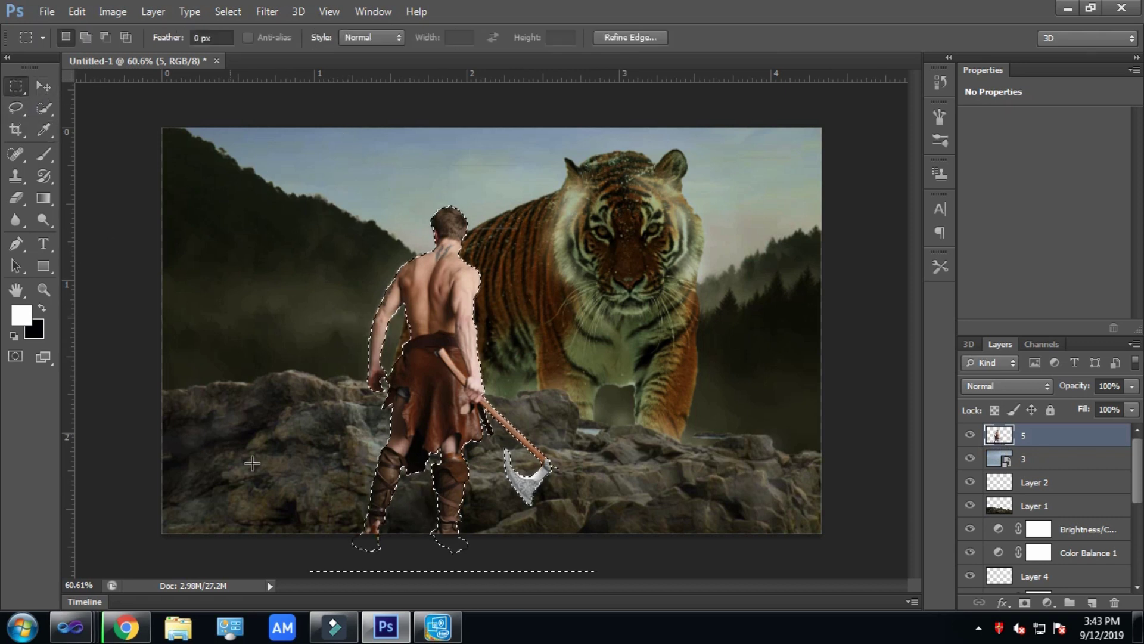
pyautogui.moveTo(304, 573); pyautogui.dragTo(496, 585)
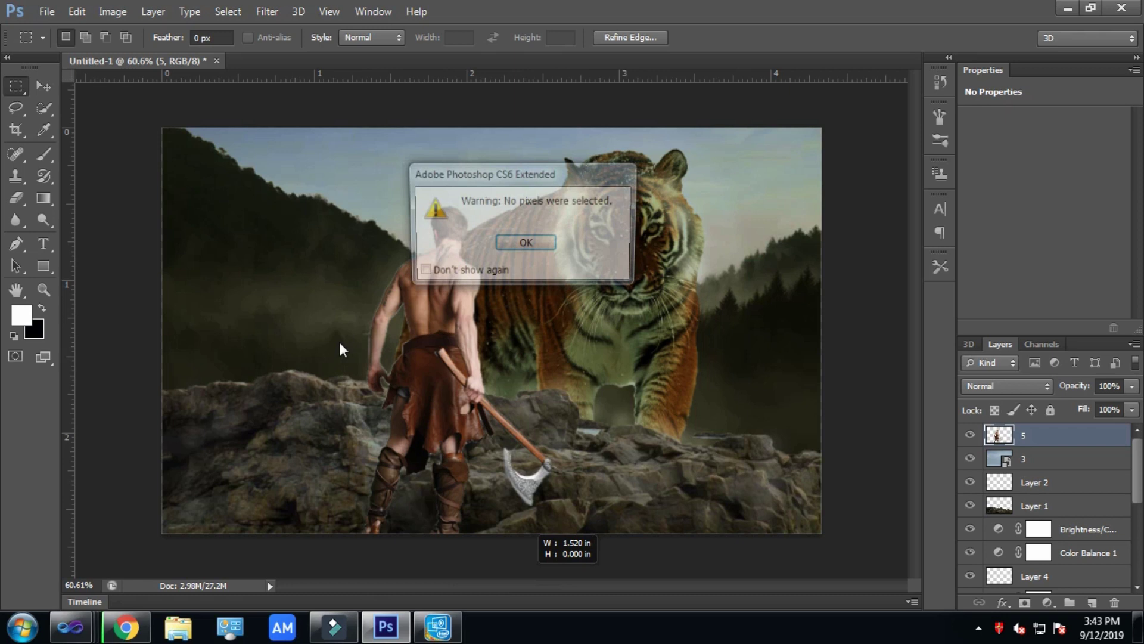
pyautogui.click(556, 242)
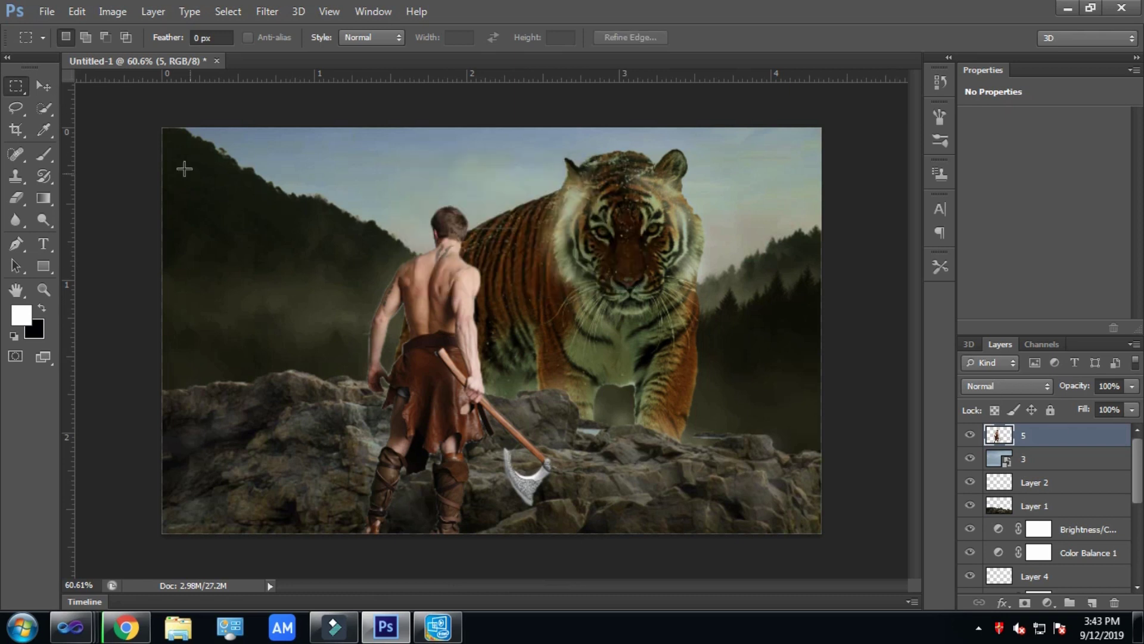
pyautogui.click(43, 86)
pyautogui.moveTo(412, 255); pyautogui.dragTo(387, 171)
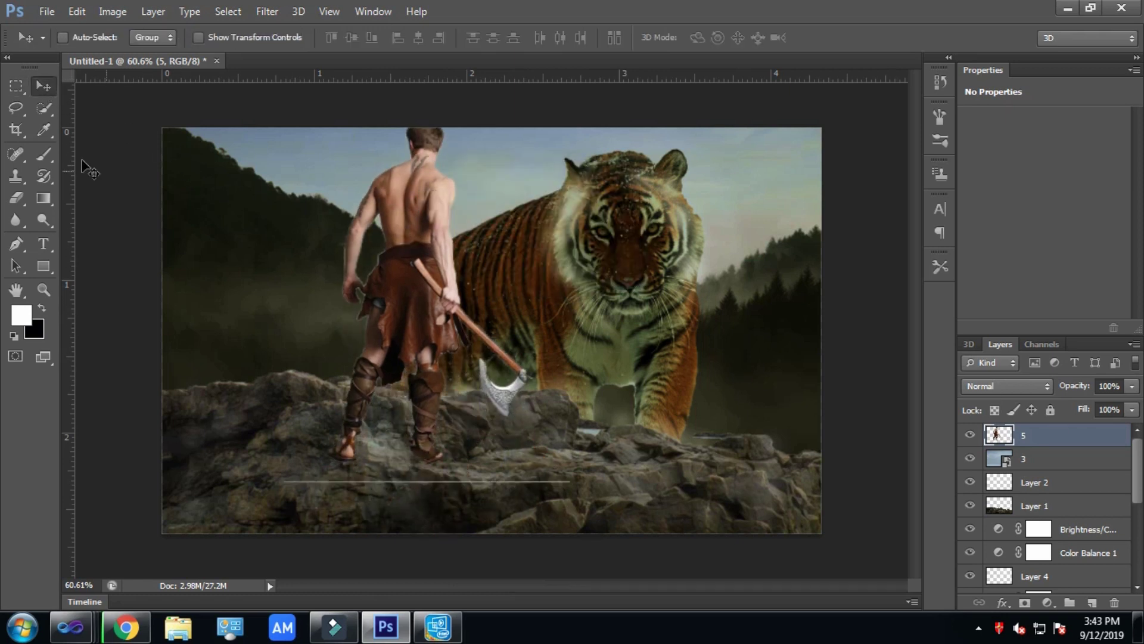
# Delete the stray strip over the rocks, set the warrior onto the rocks, and load his outline
pyautogui.click(15, 85)
pyautogui.moveTo(272, 475); pyautogui.dragTo(593, 507)
pyautogui.press('Delete')
pyautogui.hotkey('ctrl', 'd')
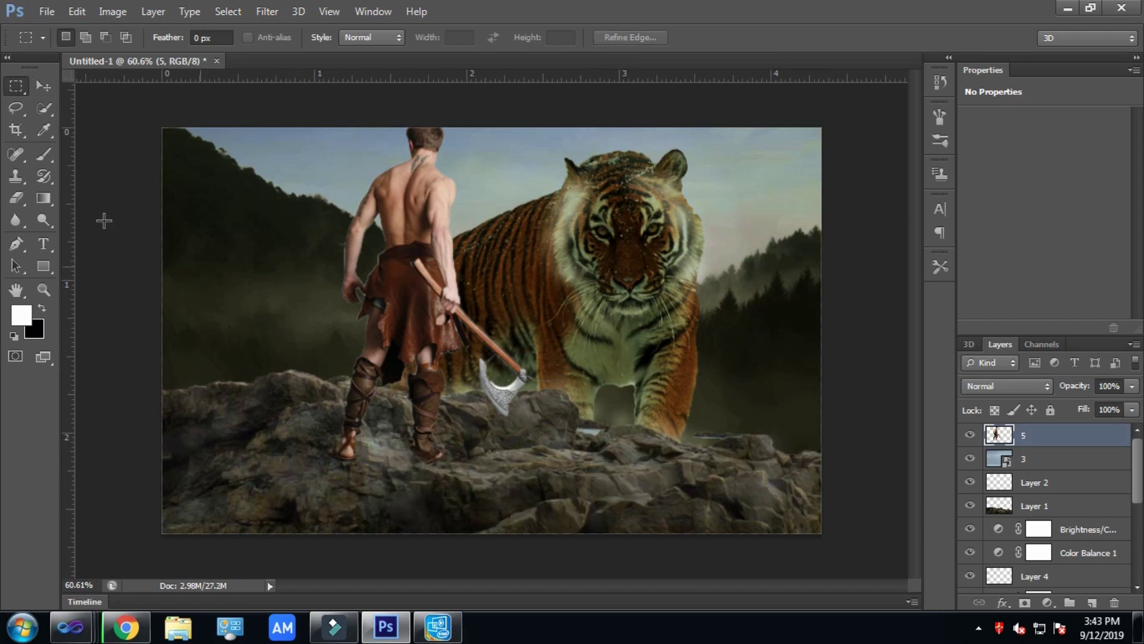
pyautogui.click(41, 87)
pyautogui.moveTo(429, 246); pyautogui.dragTo(446, 298)
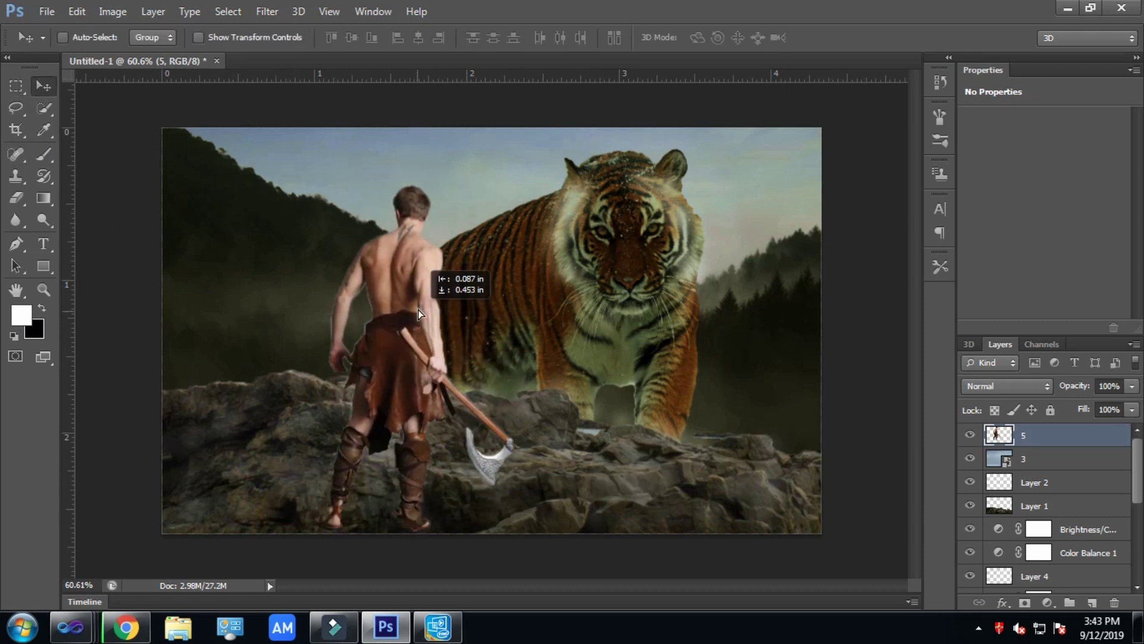
pyautogui.keyDown('ctrl'); pyautogui.click(1003, 439); pyautogui.keyUp('ctrl')
pyautogui.click(266, 11)
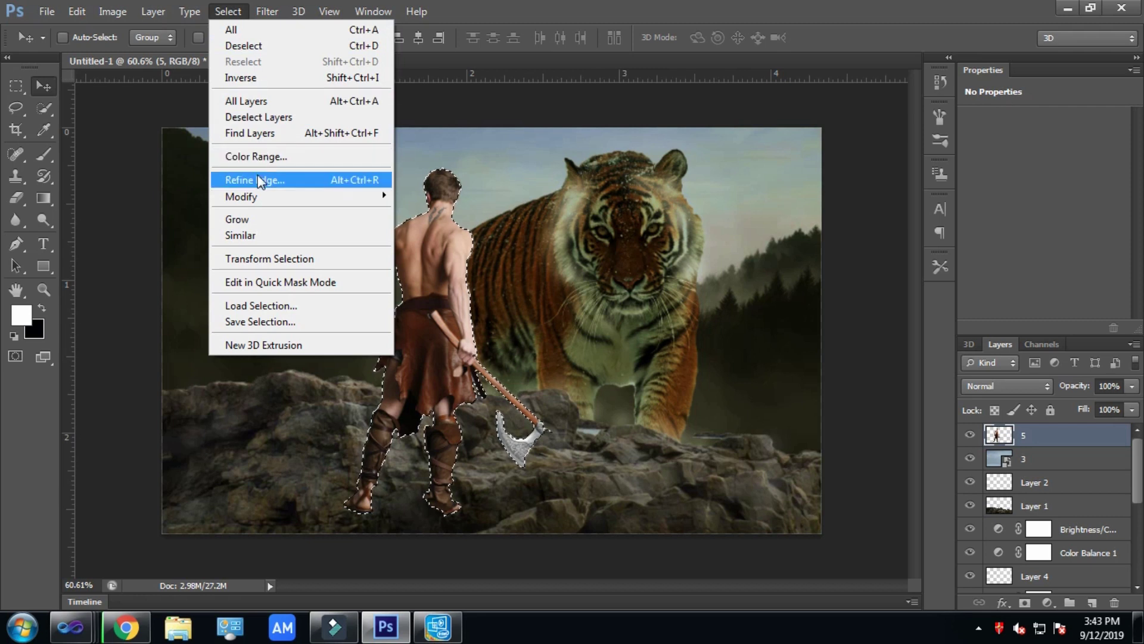
# Refine the warrior selection's edge with Radius 1.0 and Smooth 5, then deselect
pyautogui.click(257, 180)
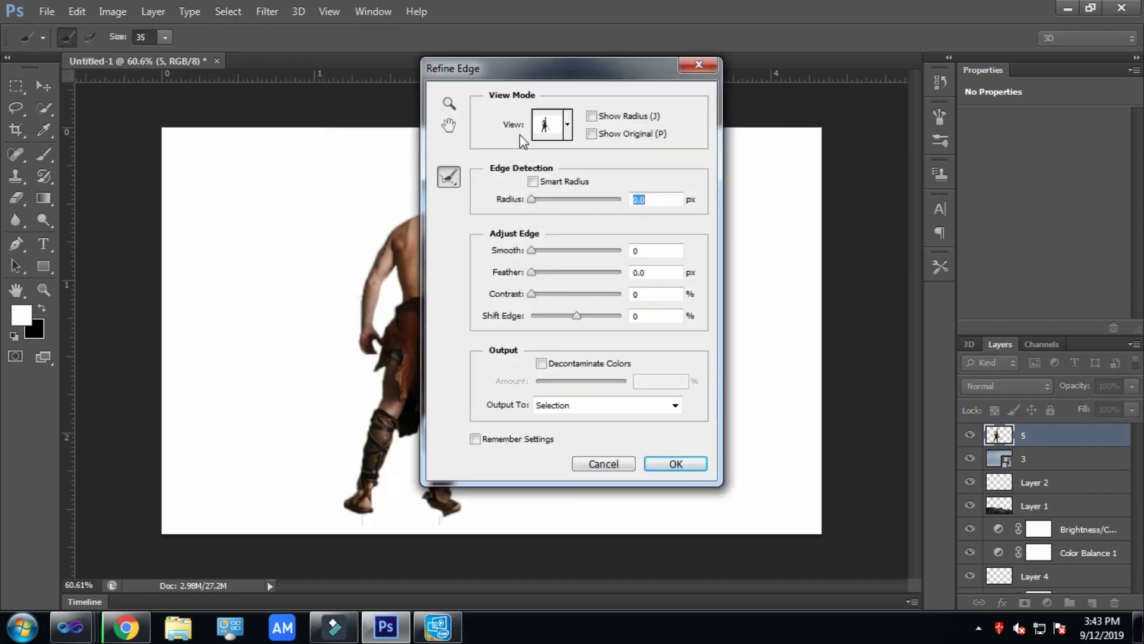
pyautogui.moveTo(559, 80); pyautogui.dragTo(651, 89)
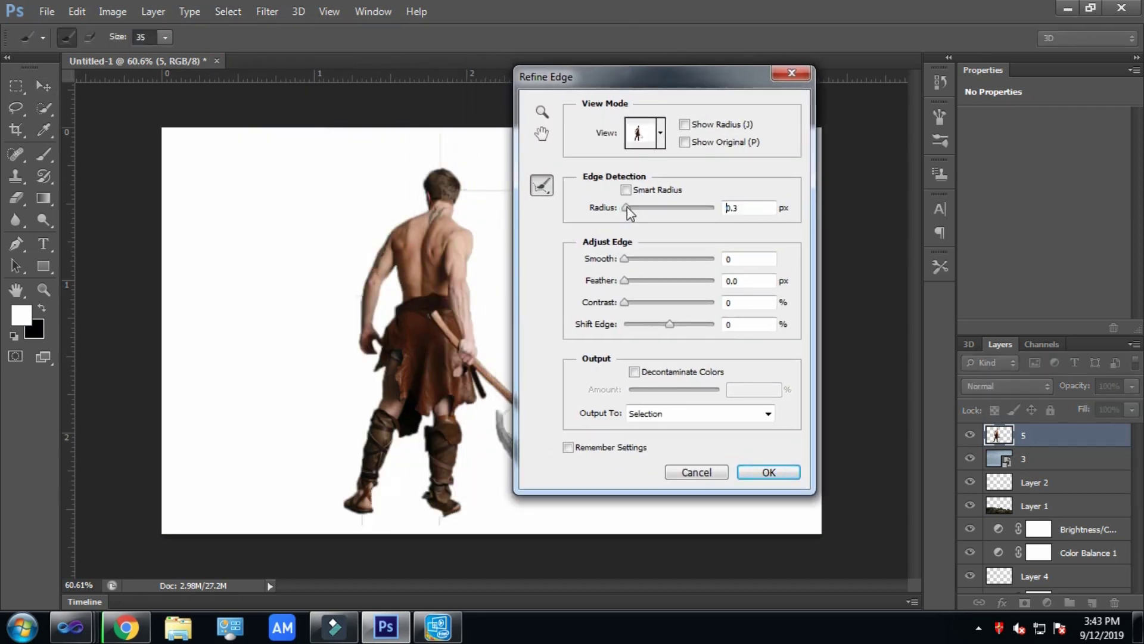
pyautogui.click(625, 259)
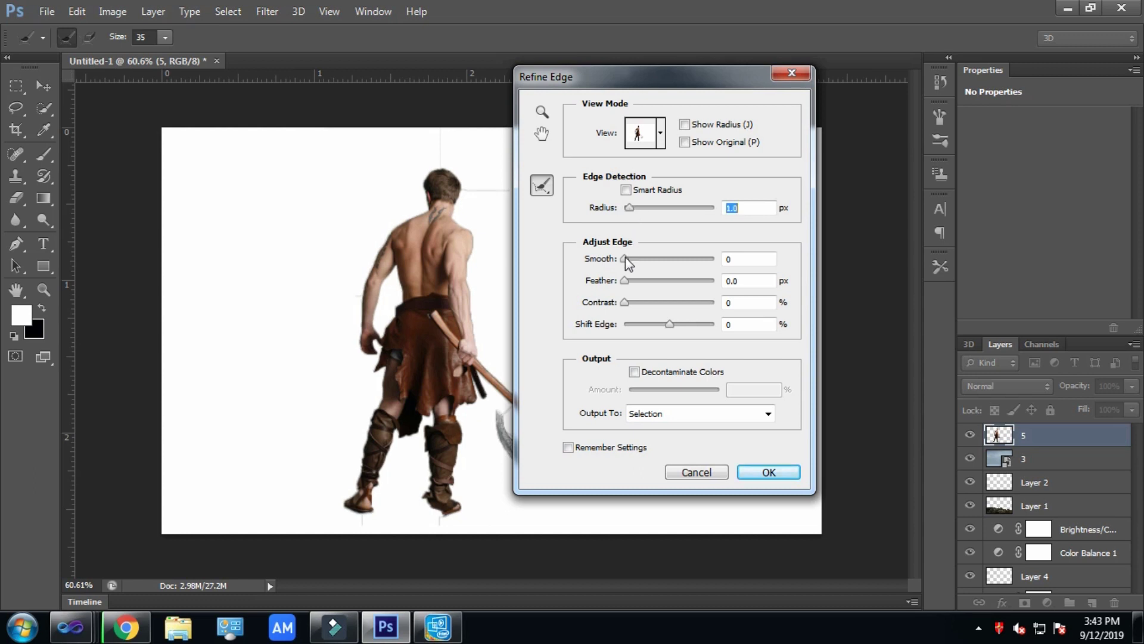
pyautogui.moveTo(627, 258); pyautogui.dragTo(628, 303)
pyautogui.click(755, 474)
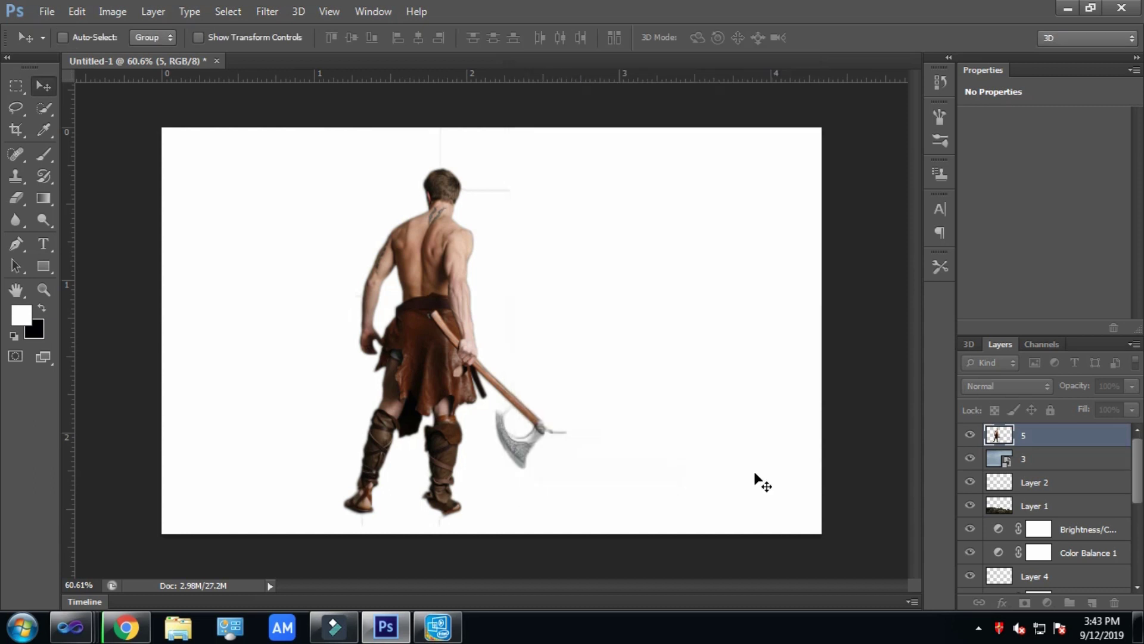
pyautogui.hotkey('ctrl', 'd')
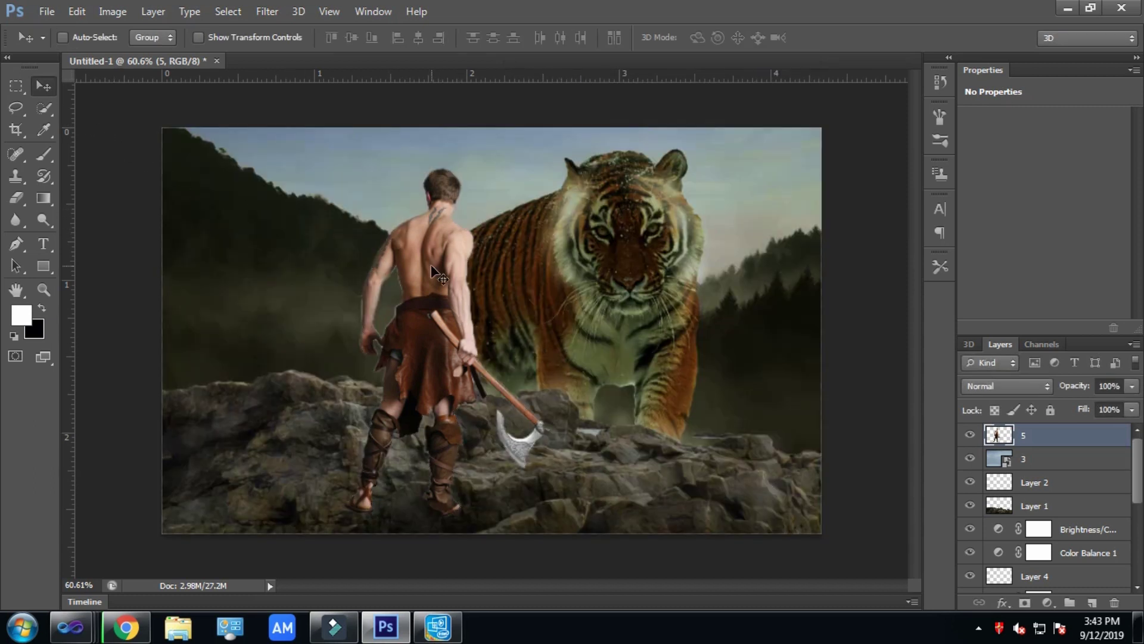
# Scale the warrior on layer 5 to about 51% and place him on the rocks before the tiger
pyautogui.hotkey('ctrl', 't')
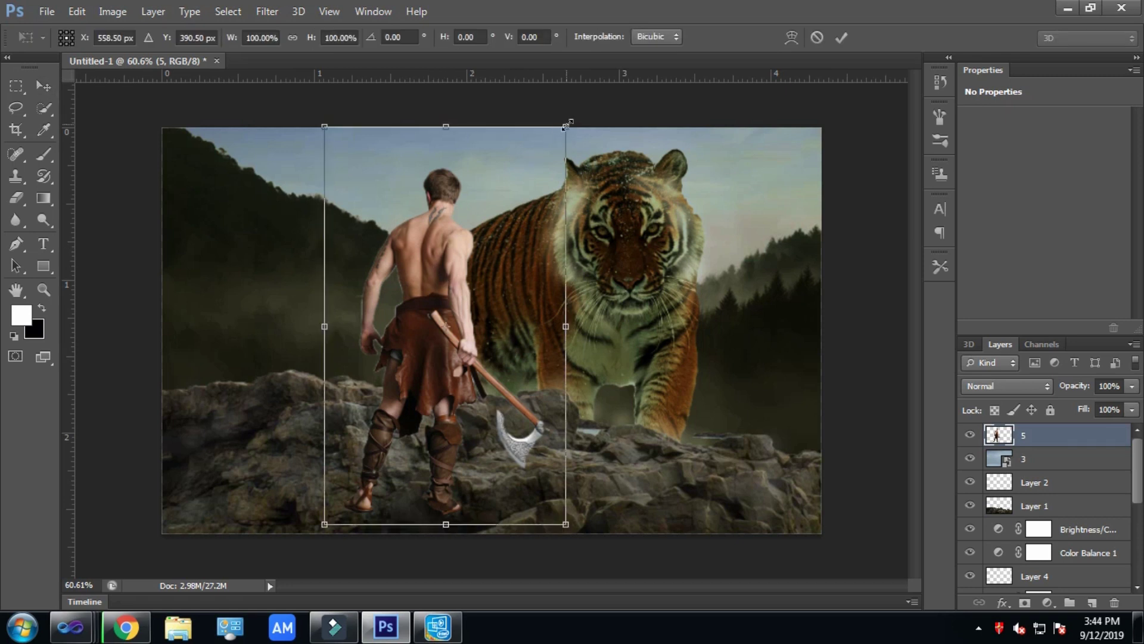
pyautogui.moveTo(565, 126); pyautogui.dragTo(430, 309)
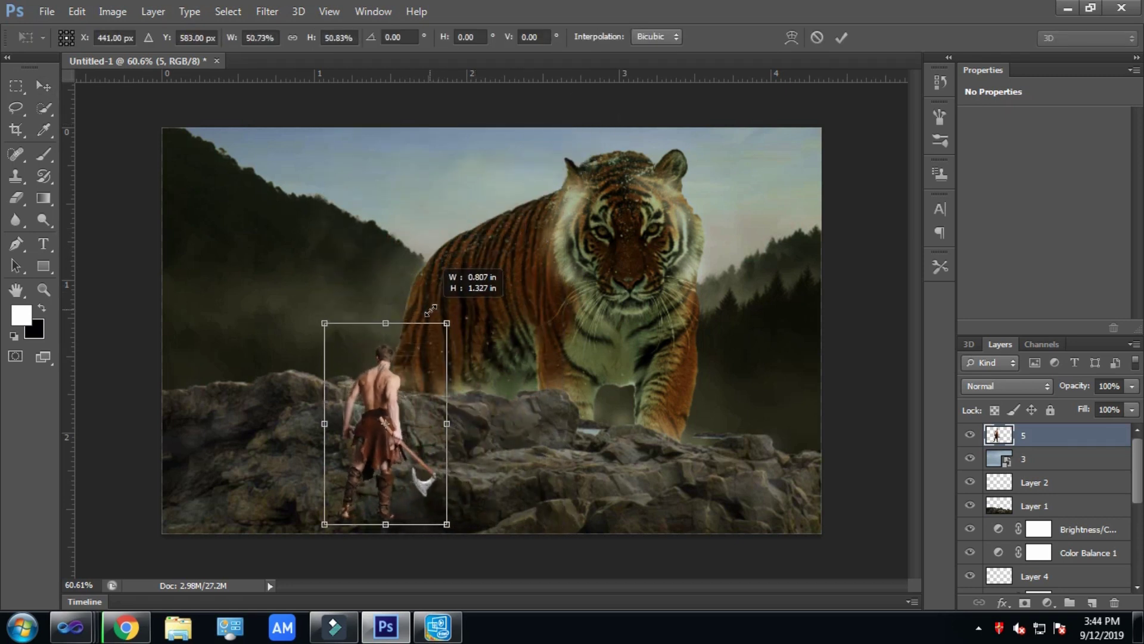
pyautogui.press('Return')
pyautogui.moveTo(390, 391)
pyautogui.mouseDown()
pyautogui.moveTo(431, 380)
pyautogui.moveTo(387, 358)
pyautogui.moveTo(524, 404)
pyautogui.moveTo(520, 419)
pyautogui.mouseUp()
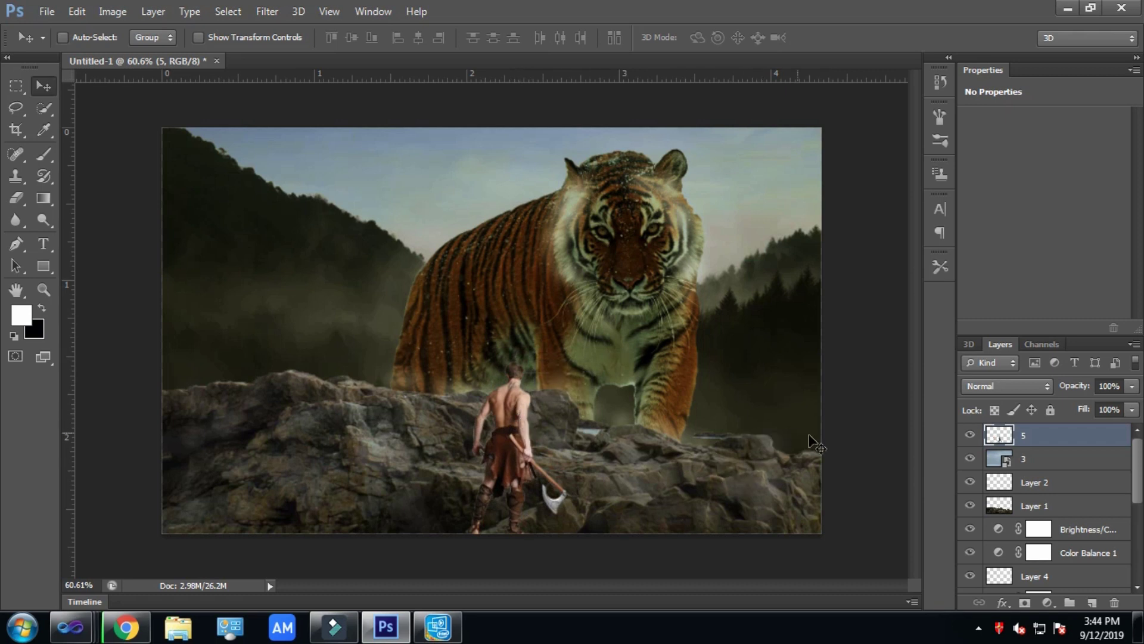
# Set the warrior layer's blend mode to Darken
pyautogui.click(1040, 390)
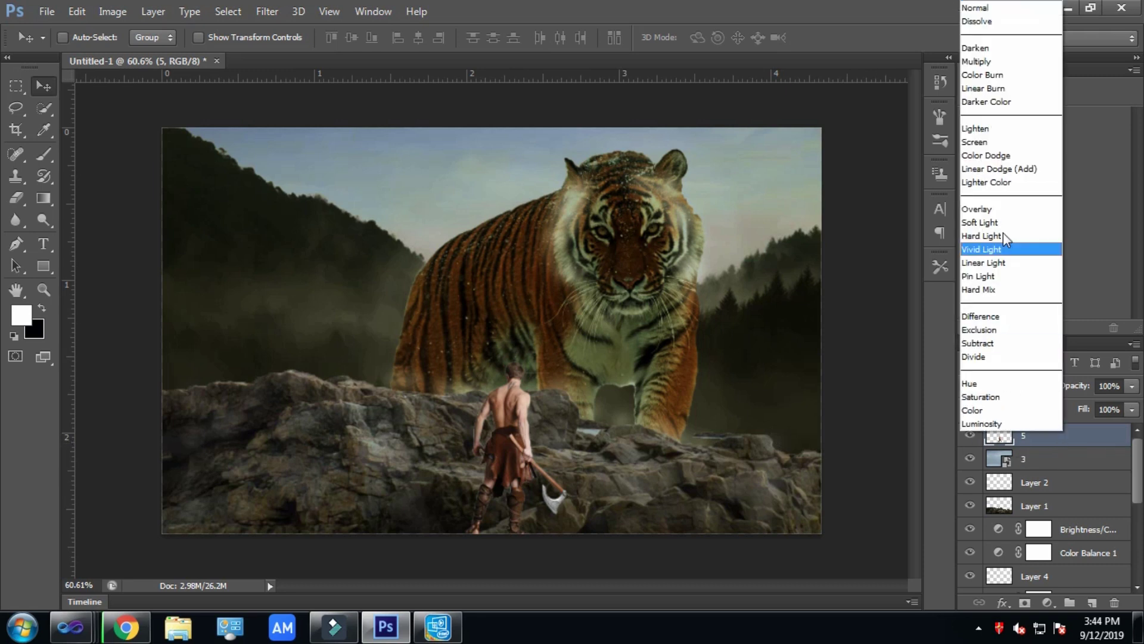
pyautogui.click(993, 47)
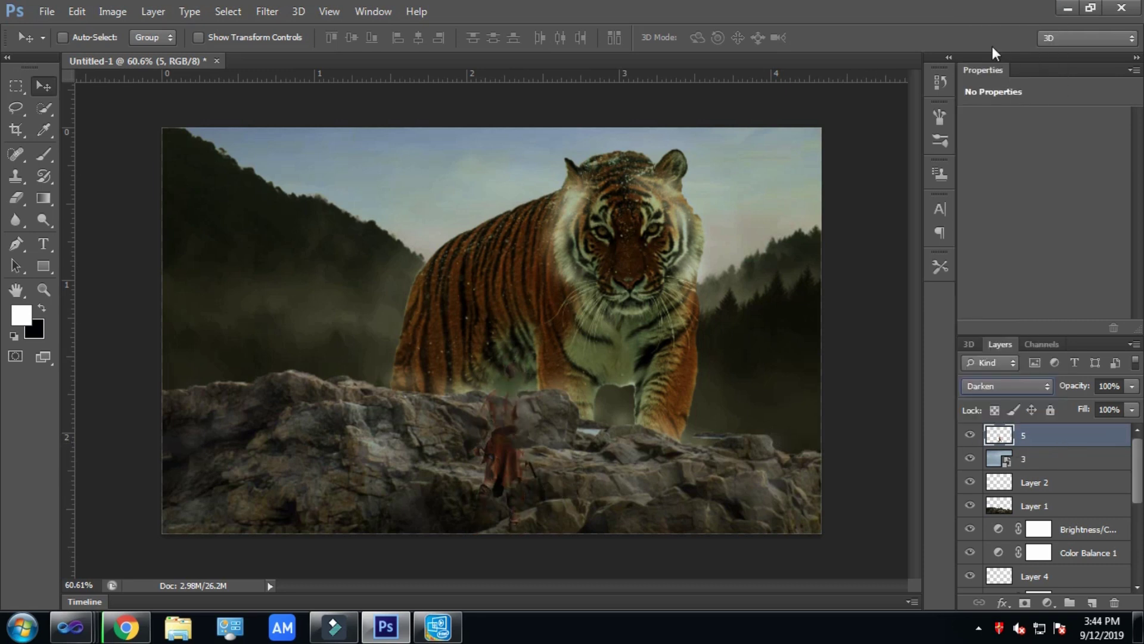
pyautogui.click(1035, 392)
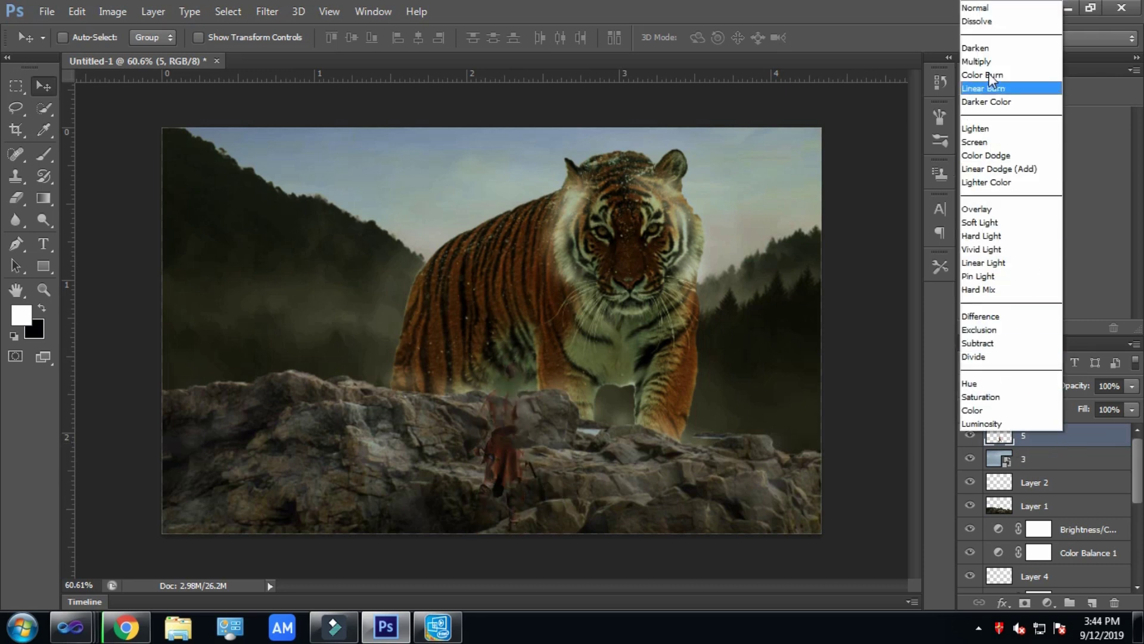
# Place the eagle image 6.png, shrink it, and move it beside the tiger on the right
pyautogui.click(48, 16)
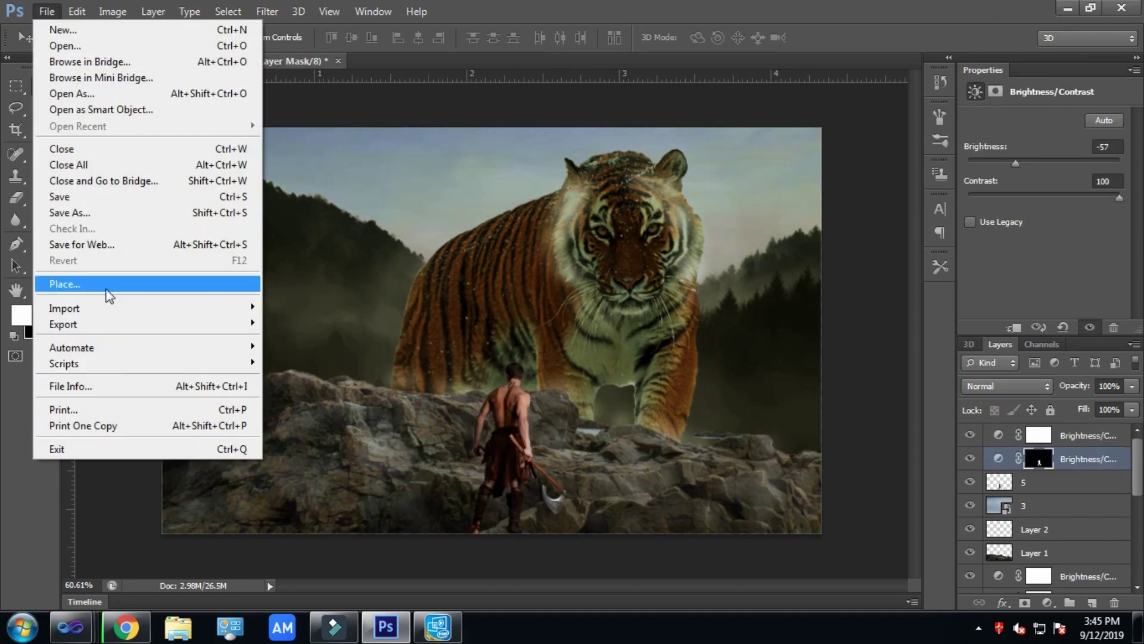
pyautogui.click(106, 285)
pyautogui.doubleClick(394, 263)
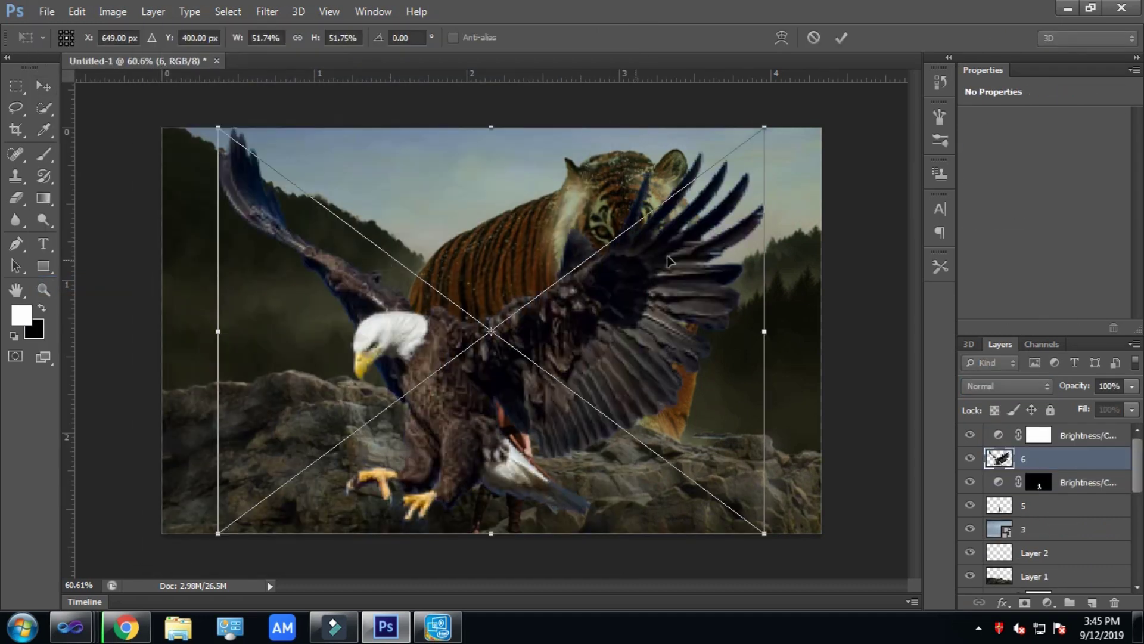
pyautogui.moveTo(763, 128); pyautogui.dragTo(410, 380)
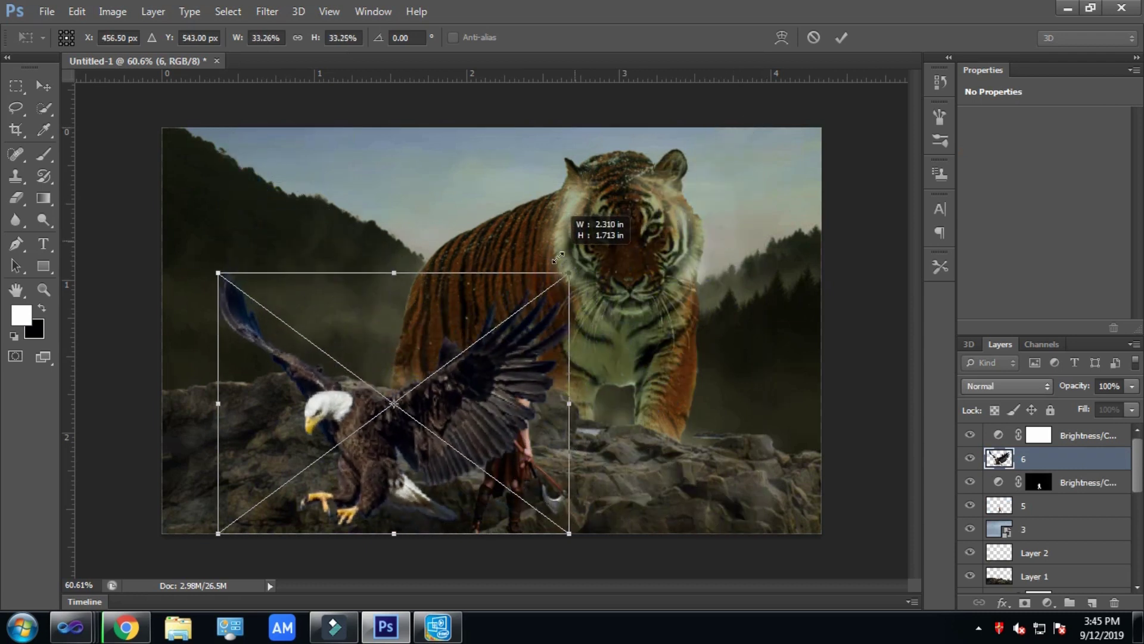
pyautogui.press('Return')
pyautogui.moveTo(352, 468)
pyautogui.mouseDown()
pyautogui.moveTo(799, 416)
pyautogui.moveTo(742, 415)
pyautogui.mouseUp()
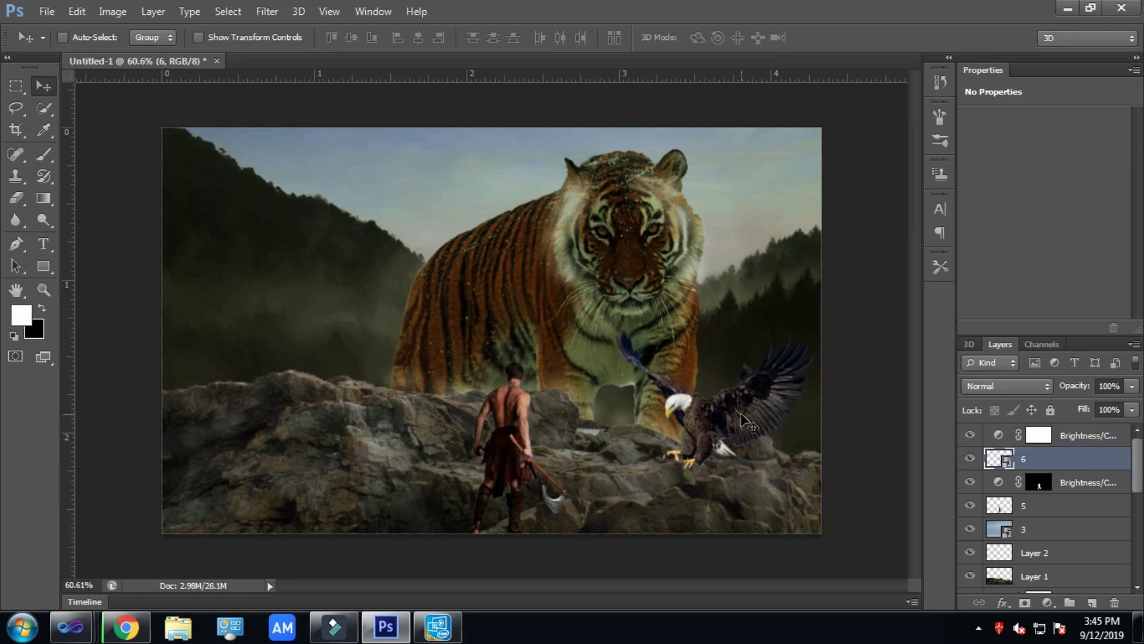
# Shrink the eagle to about 12% or smaller and move it into the top-right sky
pyautogui.hotkey('ctrl', 't')
pyautogui.moveTo(812, 326); pyautogui.dragTo(749, 376)
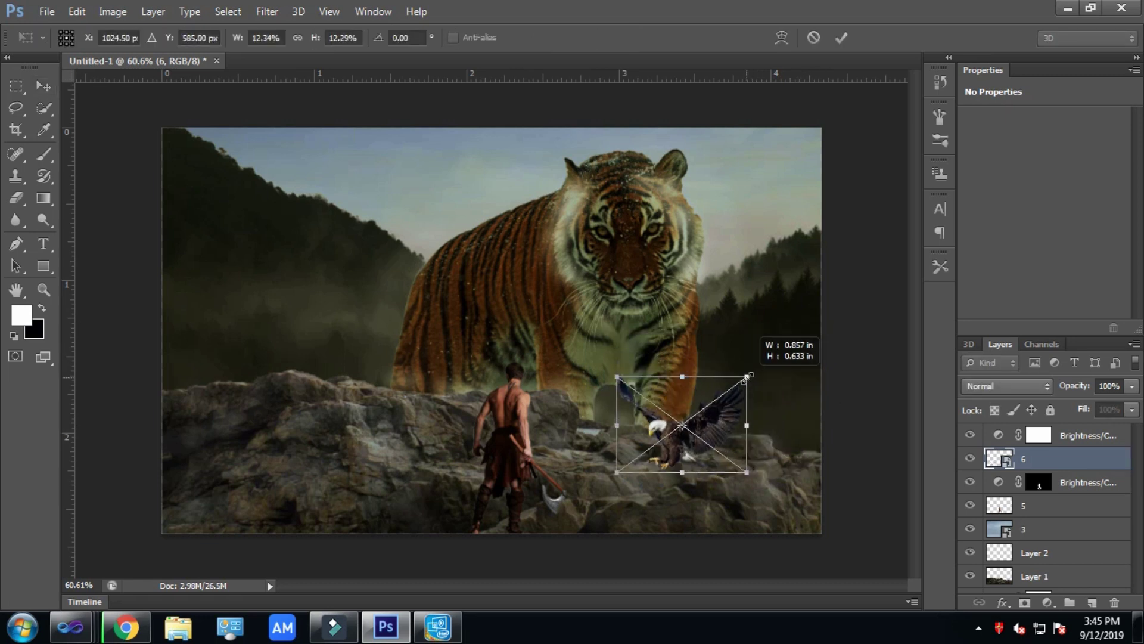
pyautogui.press('Return')
pyautogui.moveTo(705, 421)
pyautogui.mouseDown()
pyautogui.moveTo(786, 336)
pyautogui.moveTo(788, 309)
pyautogui.mouseUp()
pyautogui.hotkey('ctrl', 't')
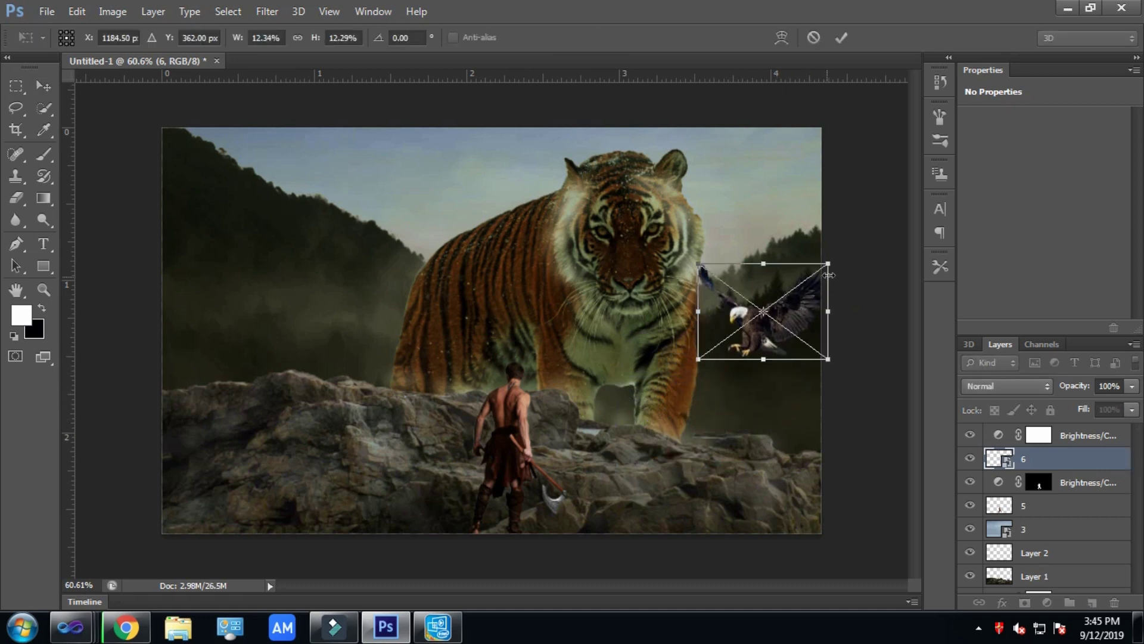
pyautogui.moveTo(828, 275)
pyautogui.mouseDown()
pyautogui.moveTo(781, 316)
pyautogui.moveTo(793, 176)
pyautogui.mouseUp()
pyautogui.press('Return')
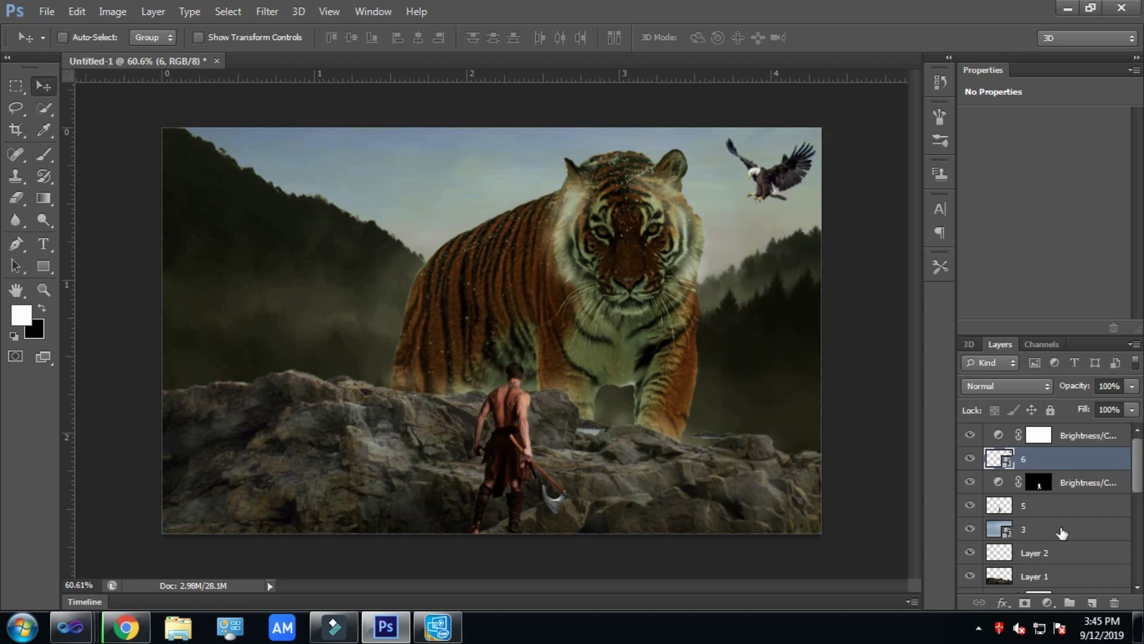
# Rasterize the eagle layer 6 and load its pixels as a selection
pyautogui.rightClick(1007, 462)
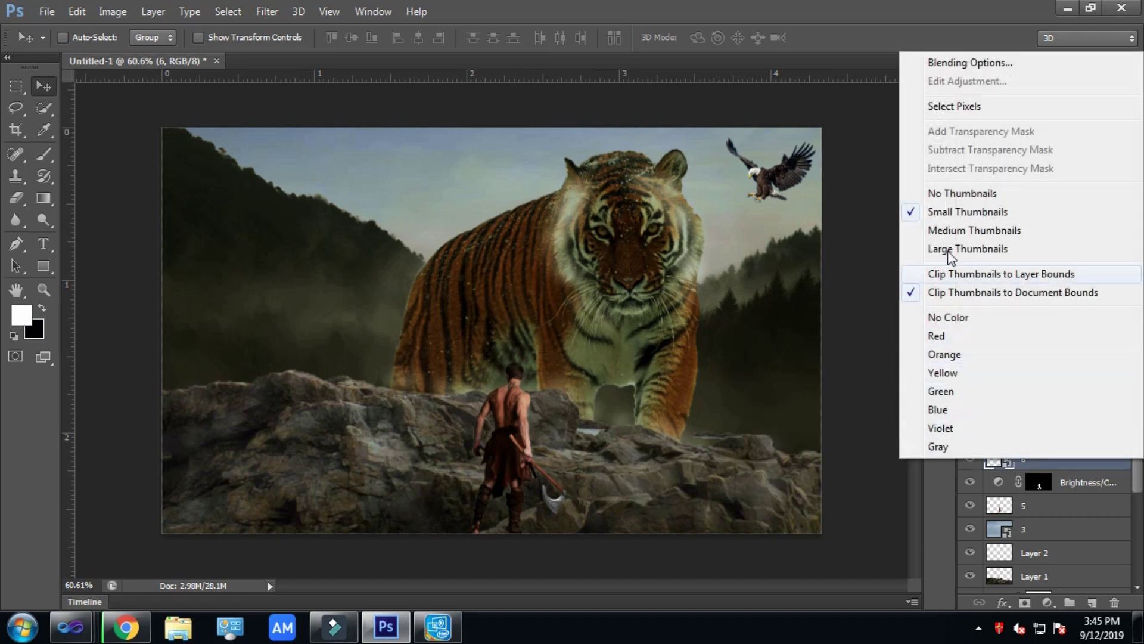
pyautogui.press('Escape')
pyautogui.rightClick(1066, 459)
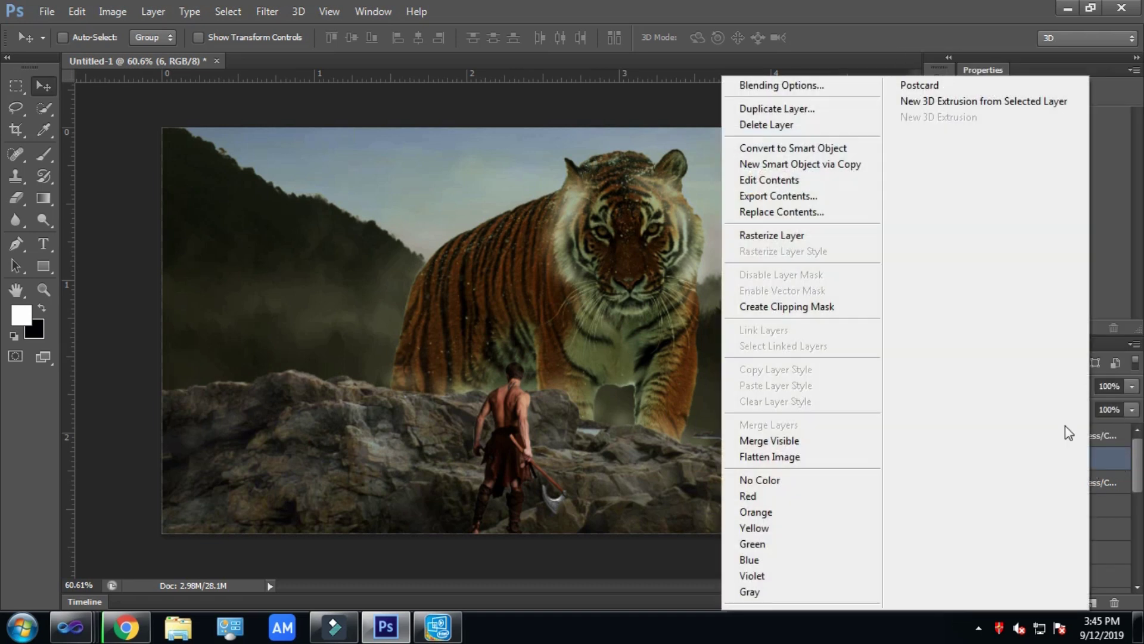
pyautogui.click(846, 235)
pyautogui.keyDown('ctrl'); pyautogui.click(1001, 459); pyautogui.keyUp('ctrl')
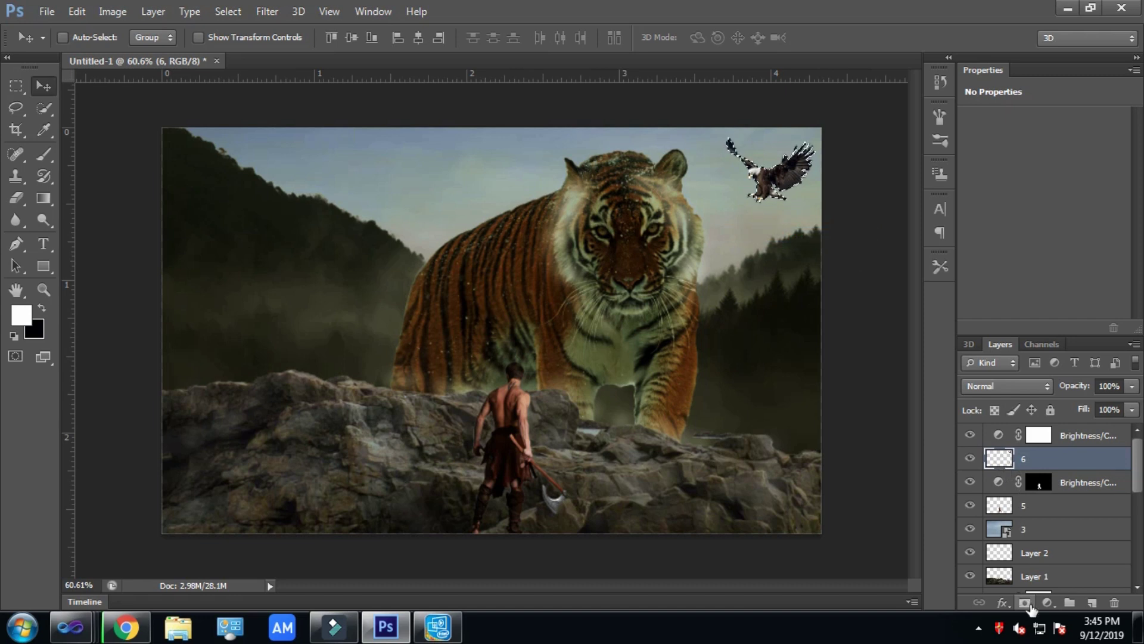
# Add a Brightness/Contrast adjustment masked to the eagle with brightness -85 and contrast 23
pyautogui.click(1047, 602)
pyautogui.click(882, 296)
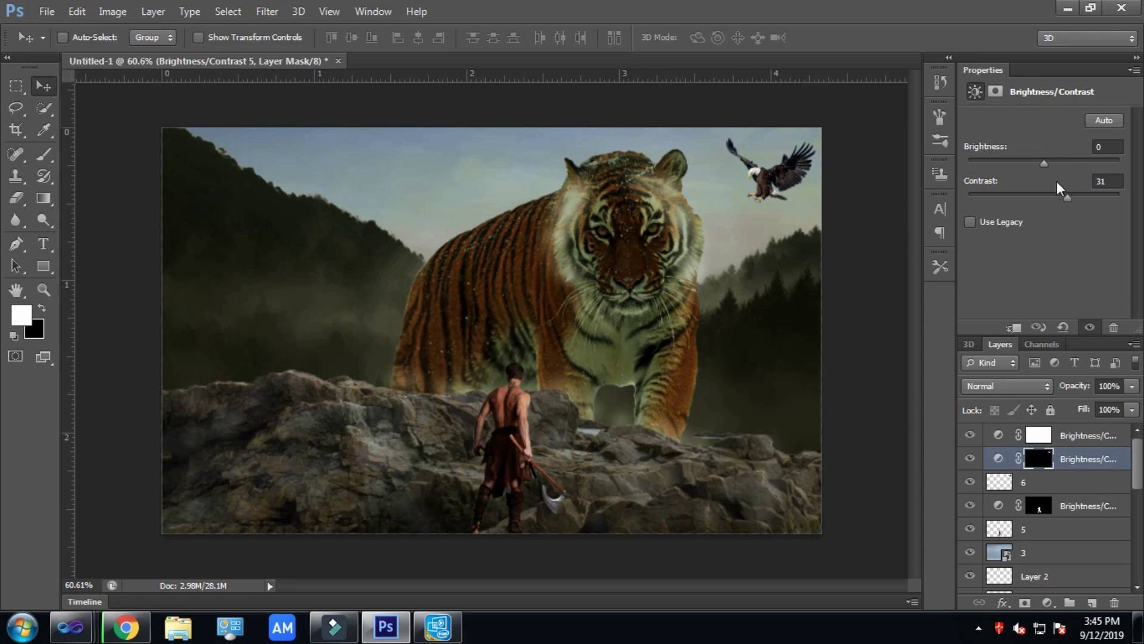
pyautogui.moveTo(1046, 163)
pyautogui.mouseDown()
pyautogui.moveTo(1075, 163)
pyautogui.moveTo(1001, 162)
pyautogui.mouseUp()
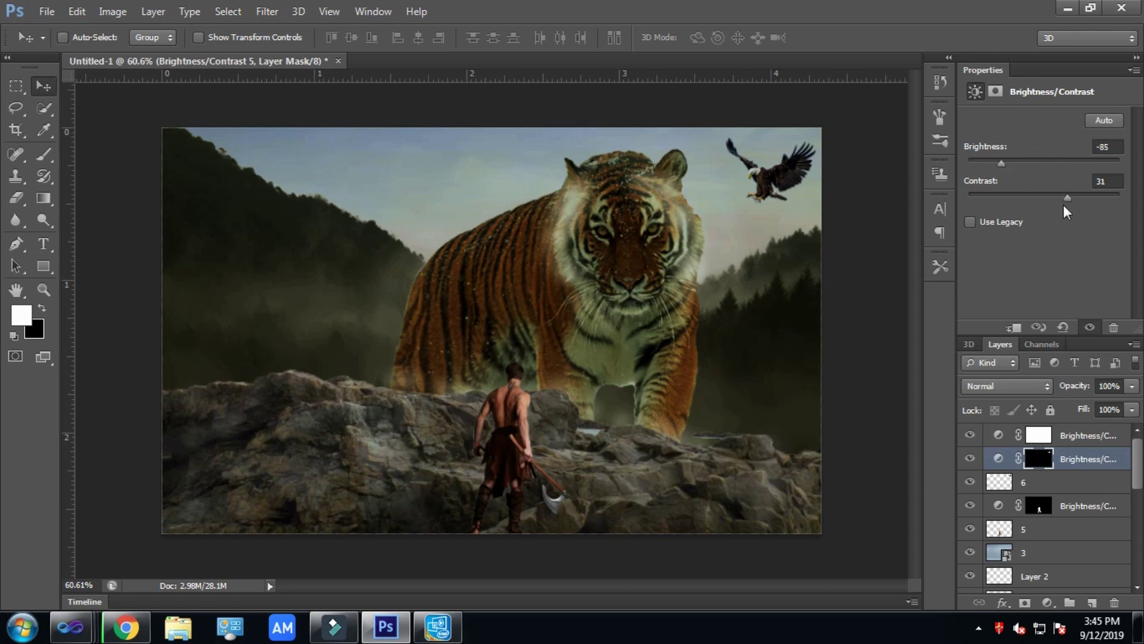
pyautogui.moveTo(1127, 194)
pyautogui.mouseDown()
pyautogui.moveTo(970, 189)
pyautogui.moveTo(1062, 189)
pyautogui.mouseUp()
# Create a new layer and set up the Brush tool with an orange foreground colour
pyautogui.click(1102, 599)
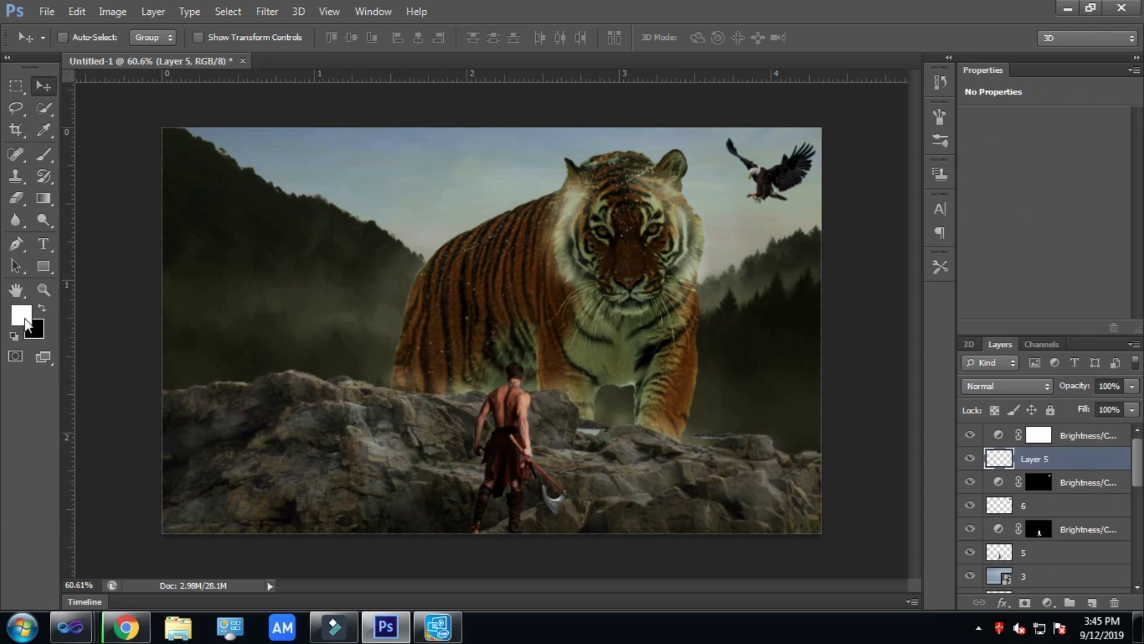
pyautogui.click(43, 154)
pyautogui.click(22, 315)
pyautogui.moveTo(560, 211); pyautogui.dragTo(546, 148)
pyautogui.click(745, 140)
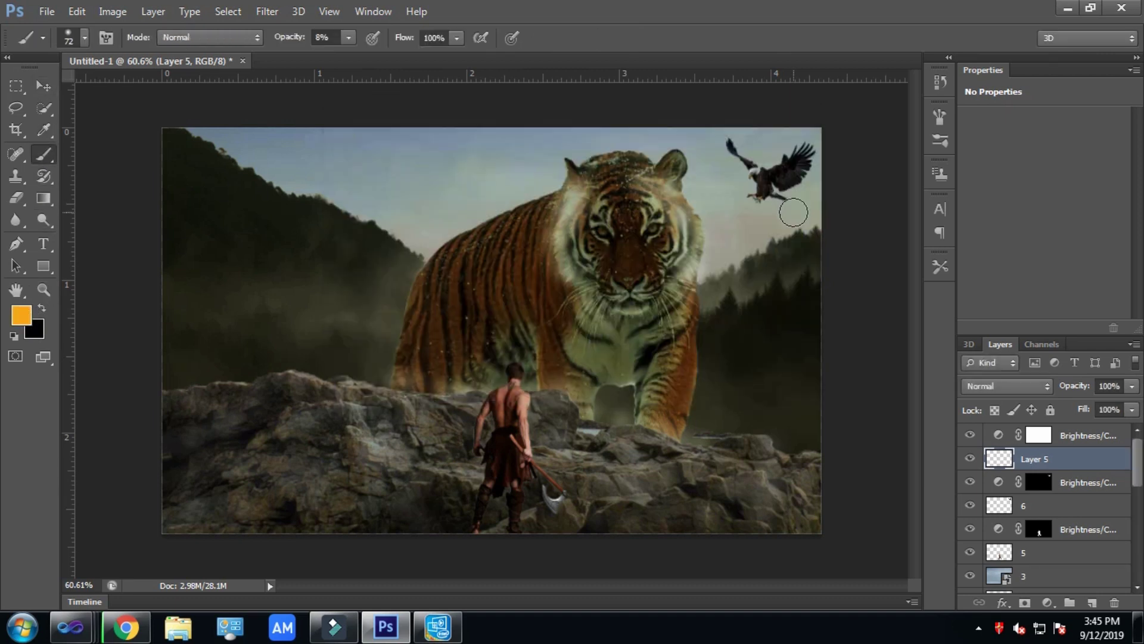
# Paint a faint orange glow over the right-side trees and mountain ridge, undoing two stray strokes
pyautogui.moveTo(769, 231); pyautogui.dragTo(812, 306)
pyautogui.moveTo(793, 239); pyautogui.dragTo(746, 187)
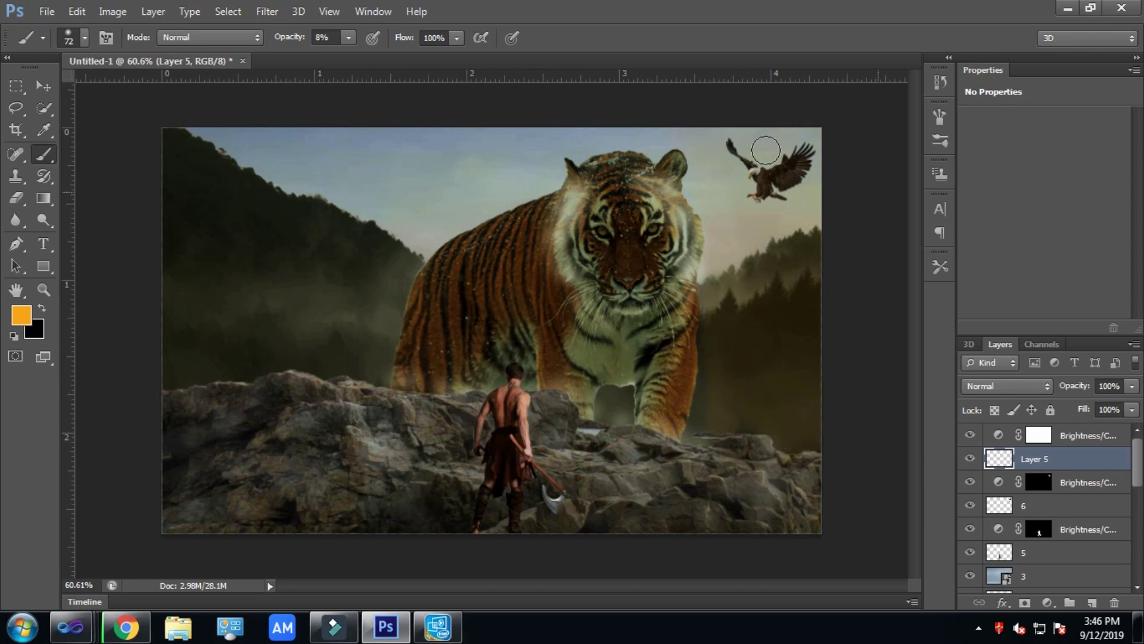
pyautogui.moveTo(361, 227); pyautogui.dragTo(286, 141)
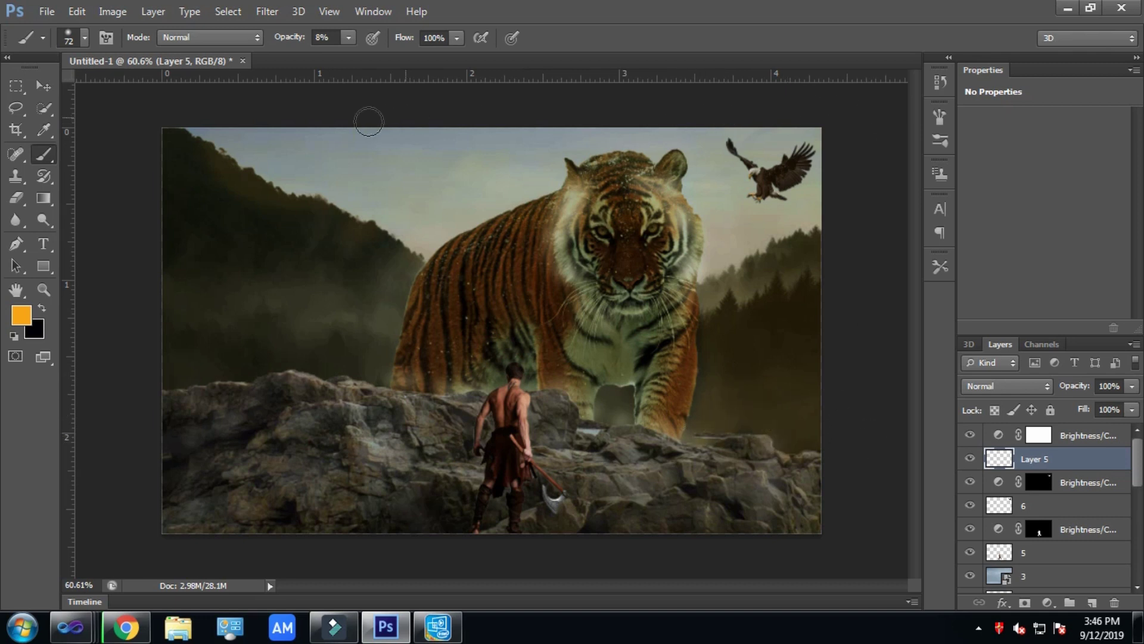
pyautogui.moveTo(513, 258); pyautogui.dragTo(271, 175)
pyautogui.moveTo(470, 513)
pyautogui.mouseDown()
pyautogui.moveTo(350, 526)
pyautogui.moveTo(122, 521)
pyautogui.mouseUp()
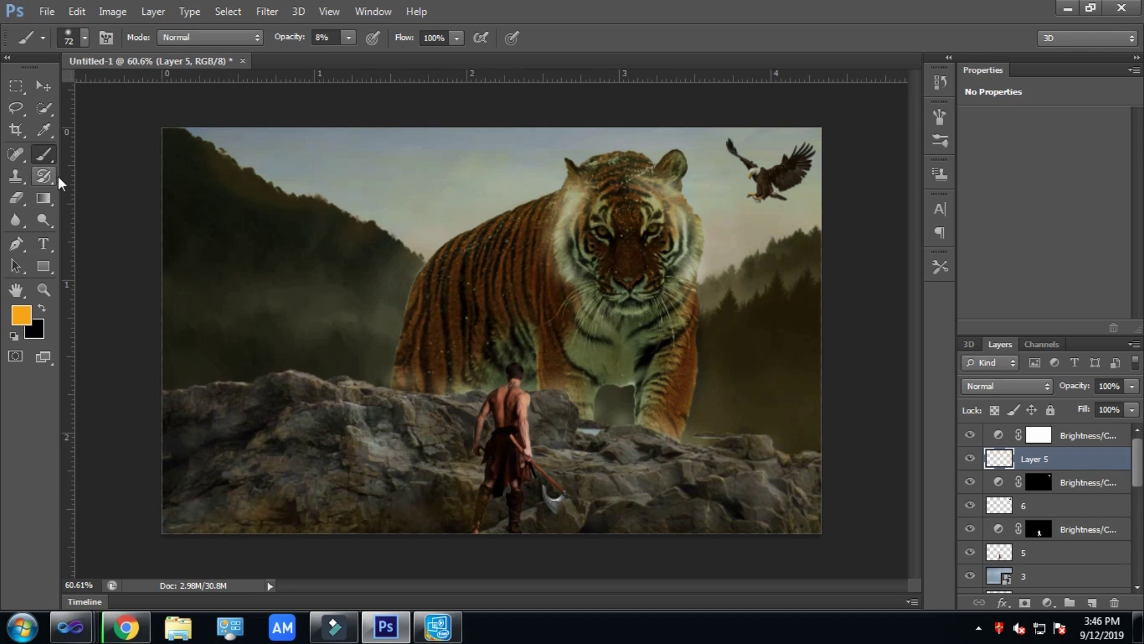
pyautogui.hotkey('ctrl', 'z')
pyautogui.hotkey('ctrl', 'alt', 'z')
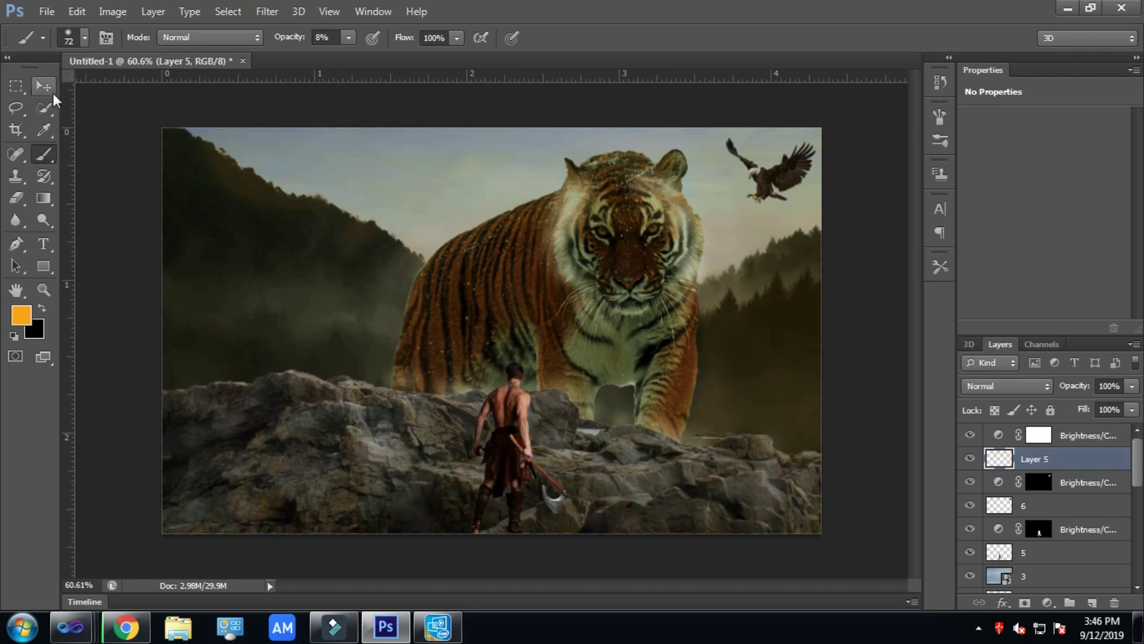
# Save the composite as Untitled-1.png in PNG format on the Desktop, then minimize the windows
pyautogui.click(52, 93)
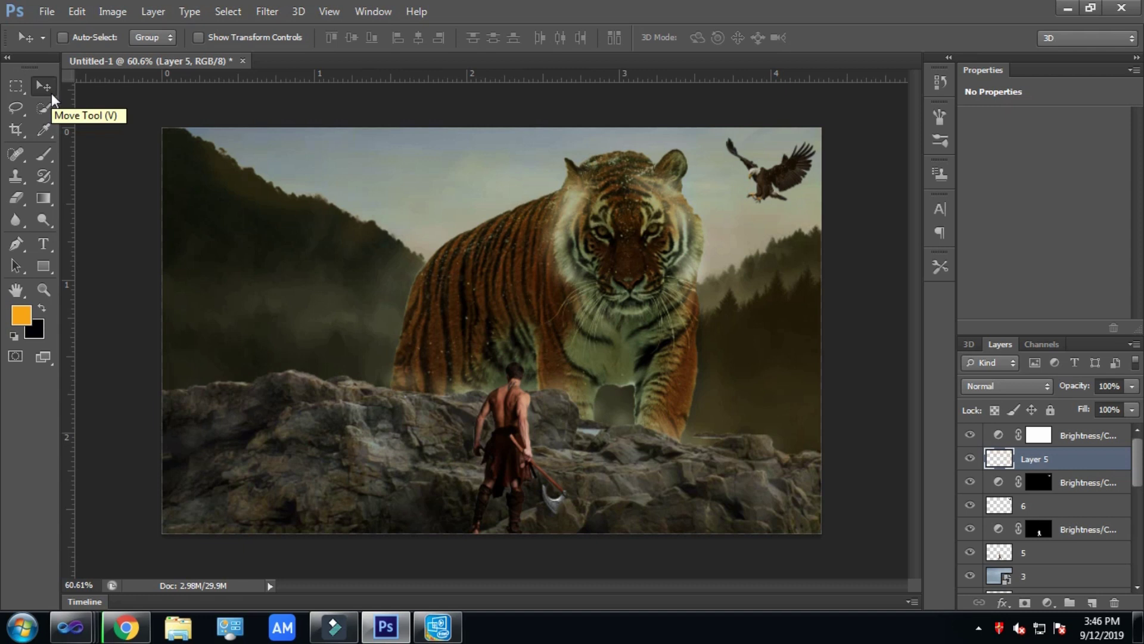
pyautogui.click(48, 12)
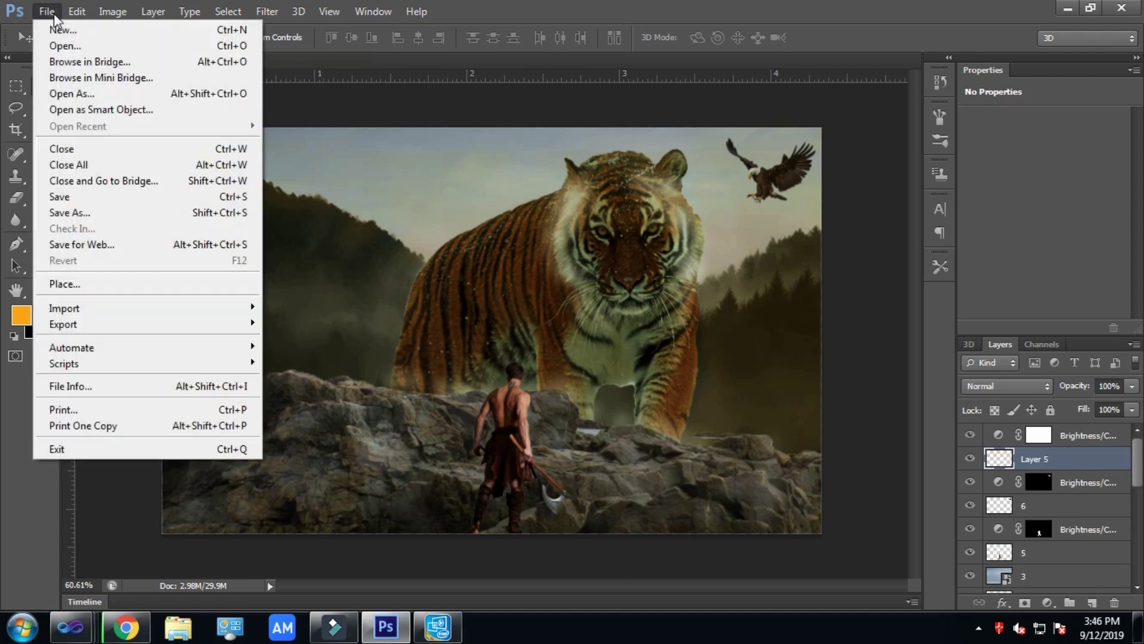
pyautogui.click(96, 213)
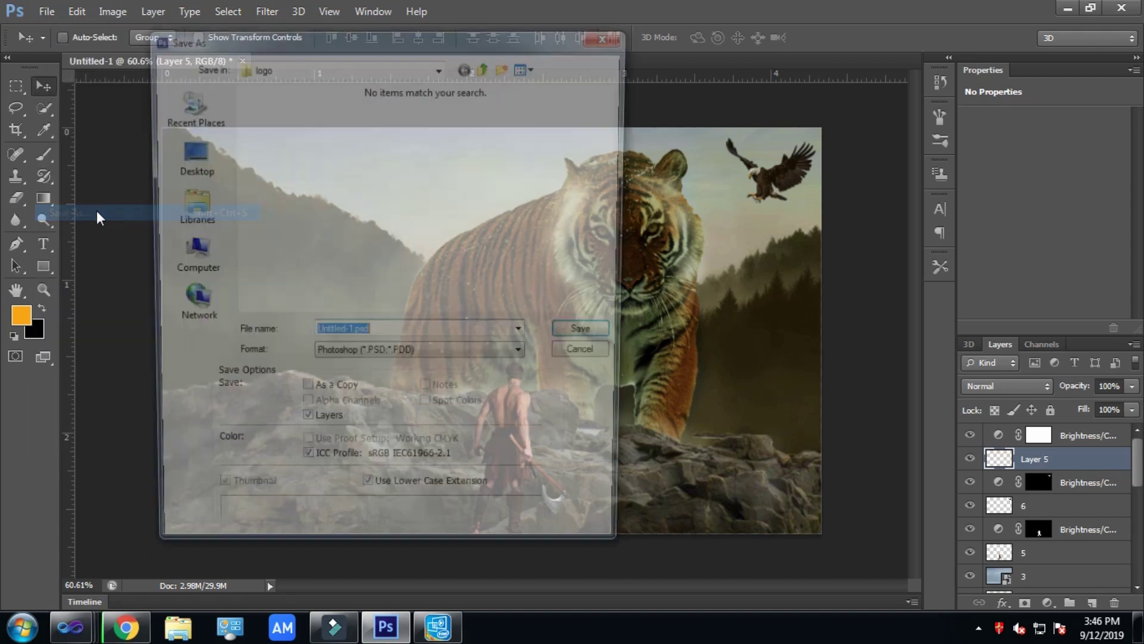
pyautogui.click(370, 357)
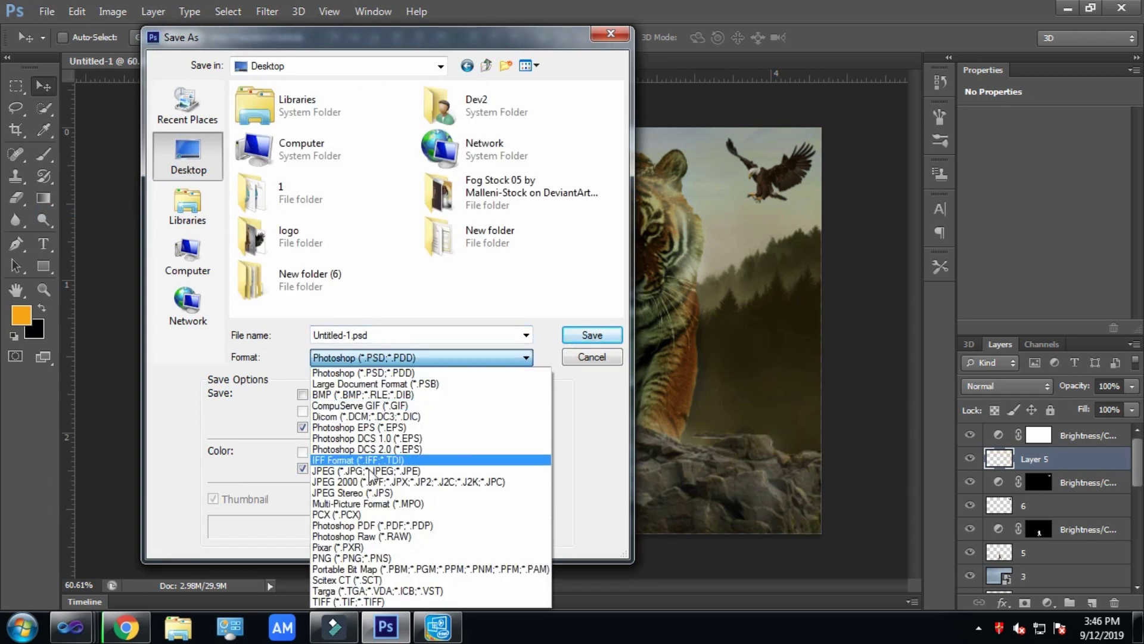
pyautogui.click(352, 558)
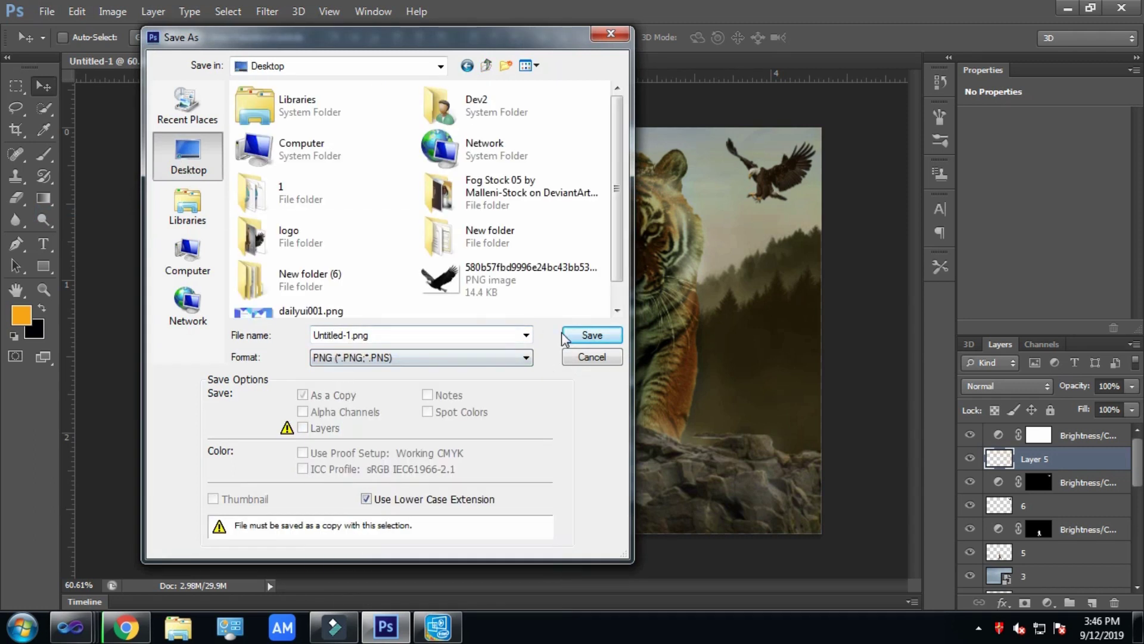
pyautogui.click(572, 335)
pyautogui.click(630, 197)
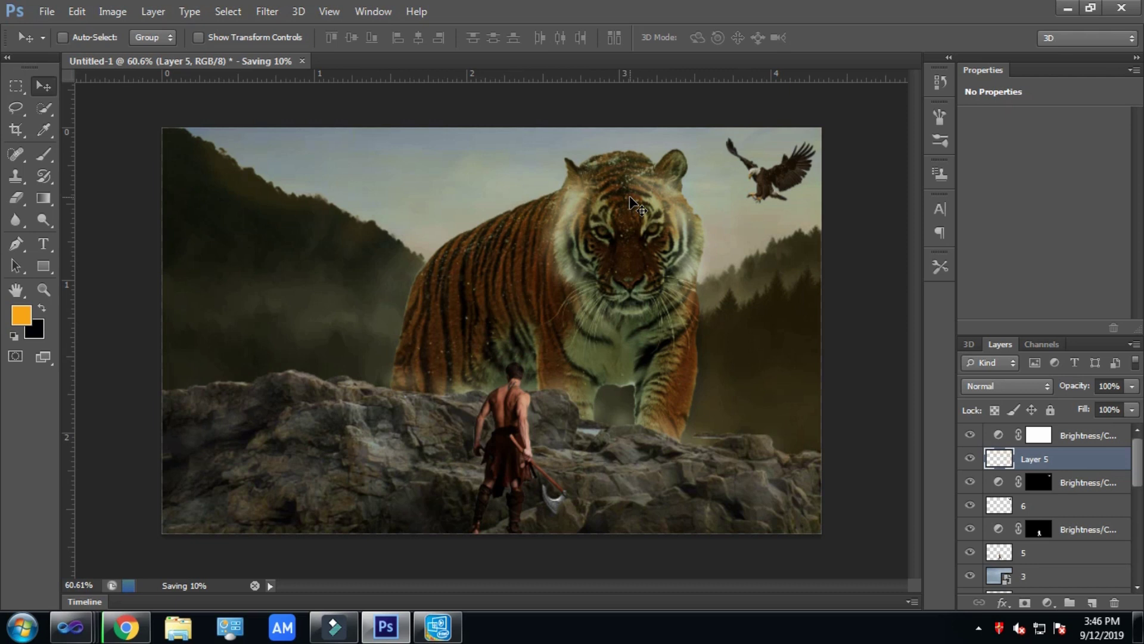
pyautogui.click(1064, 8)
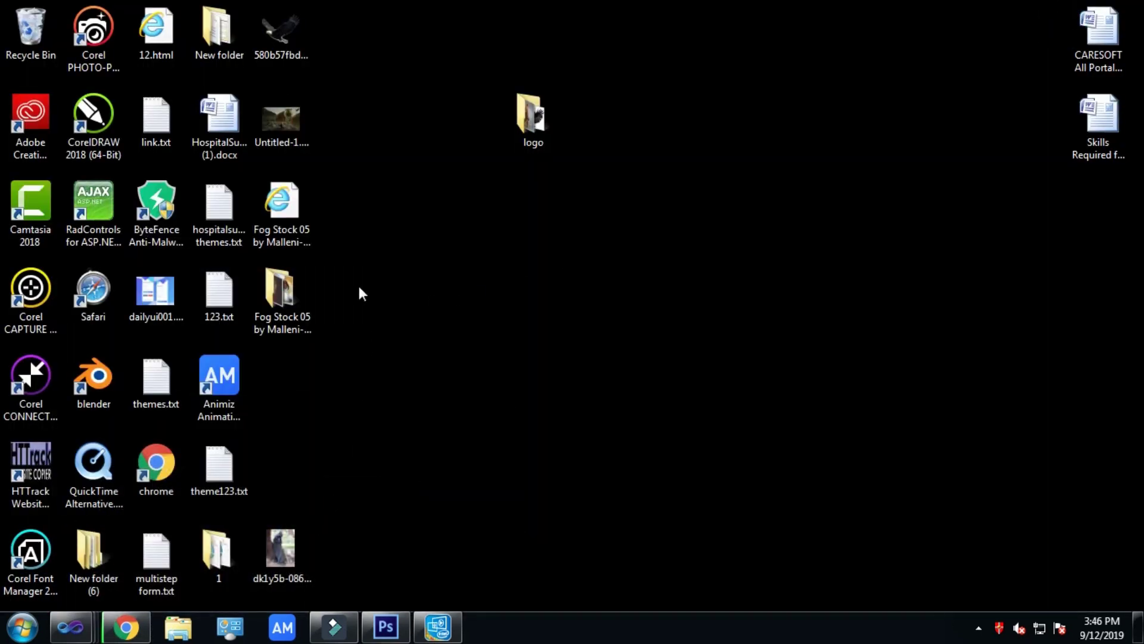
# Open Untitled-1.png from the desktop in Windows Photo Viewer to review the composite
pyautogui.doubleClick(297, 136)
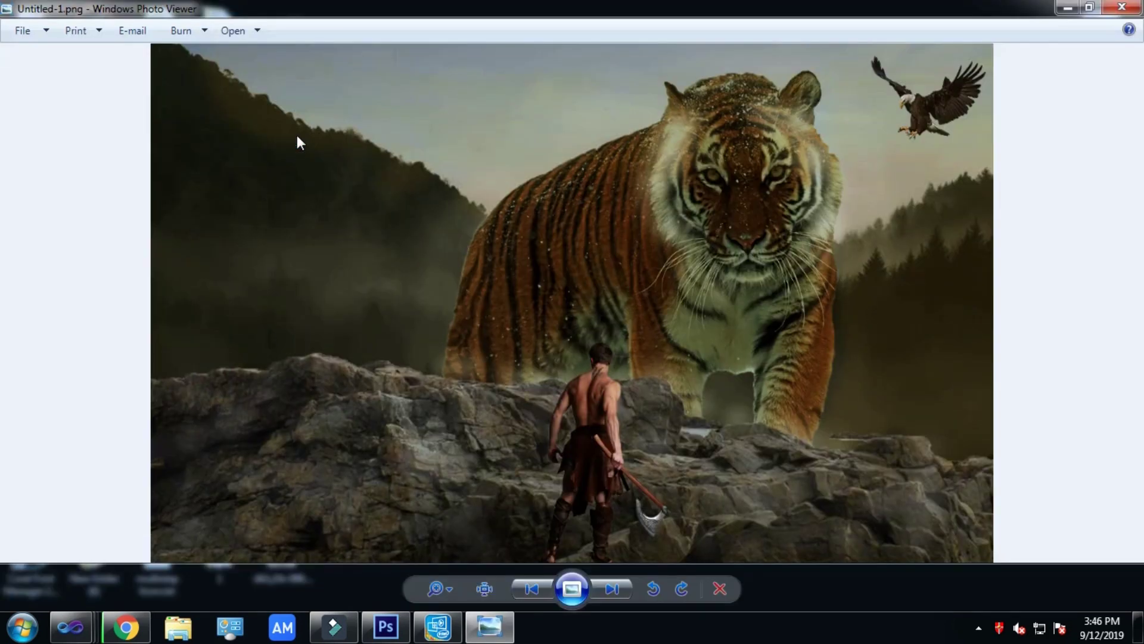